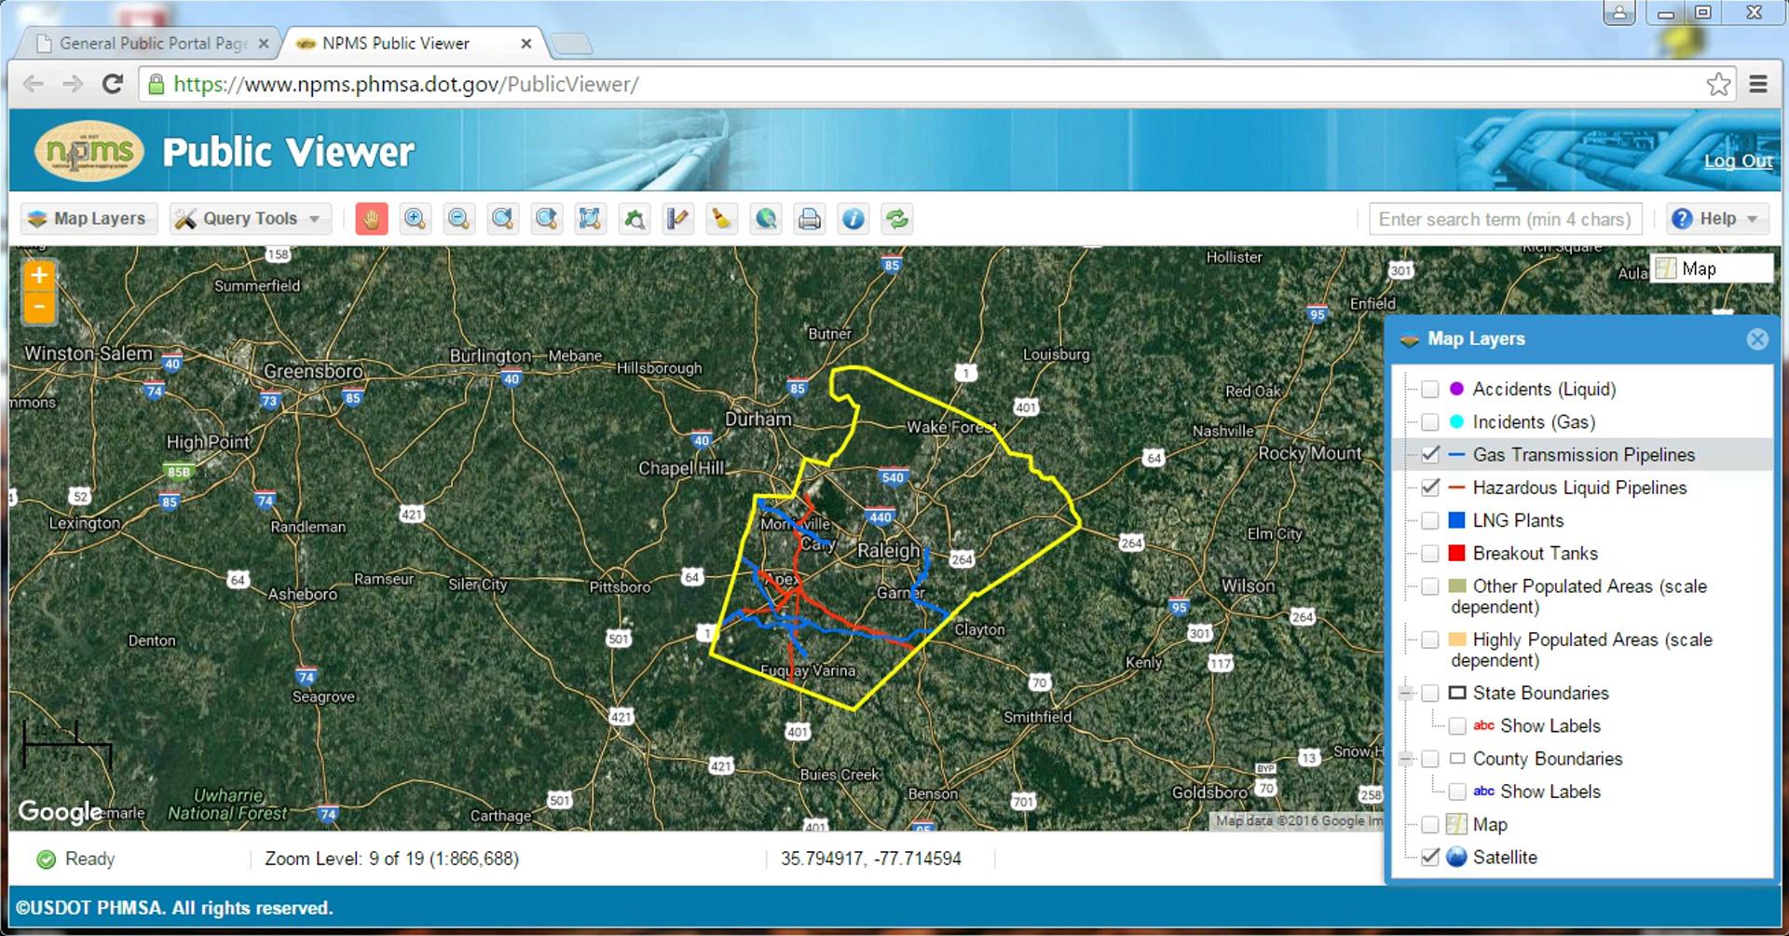
# Log out, then reload the viewer with Wake County, North Carolina selected.
pyautogui.click(1739, 160)
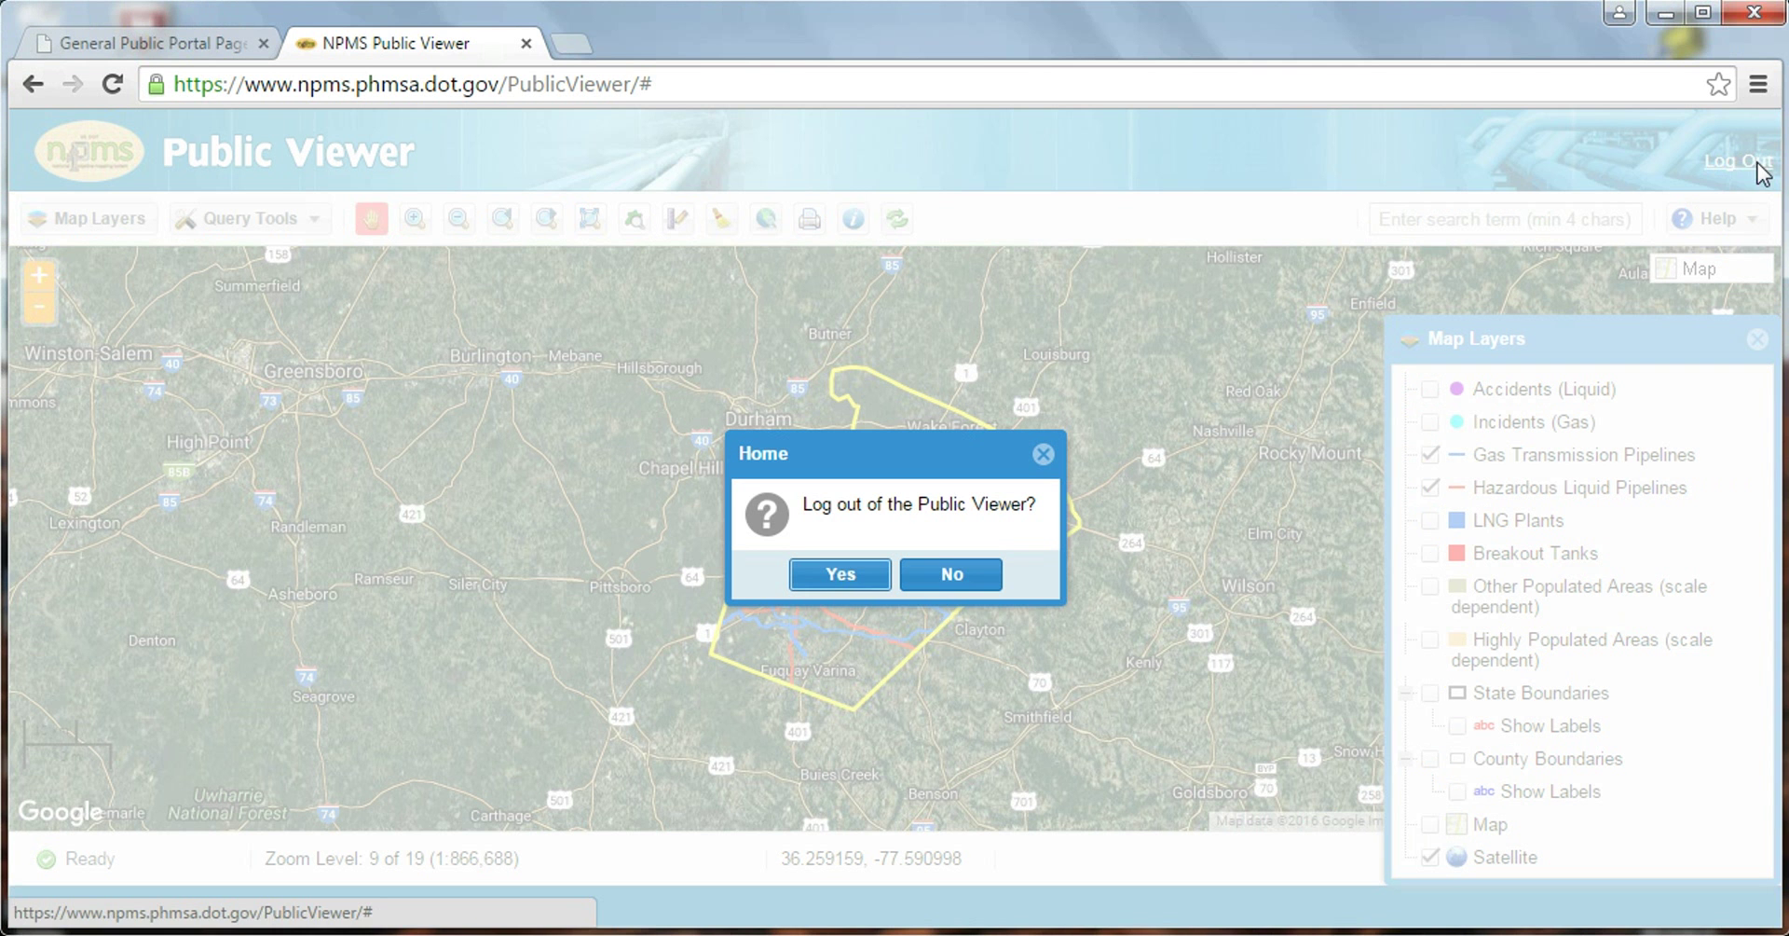
pyautogui.click(843, 576)
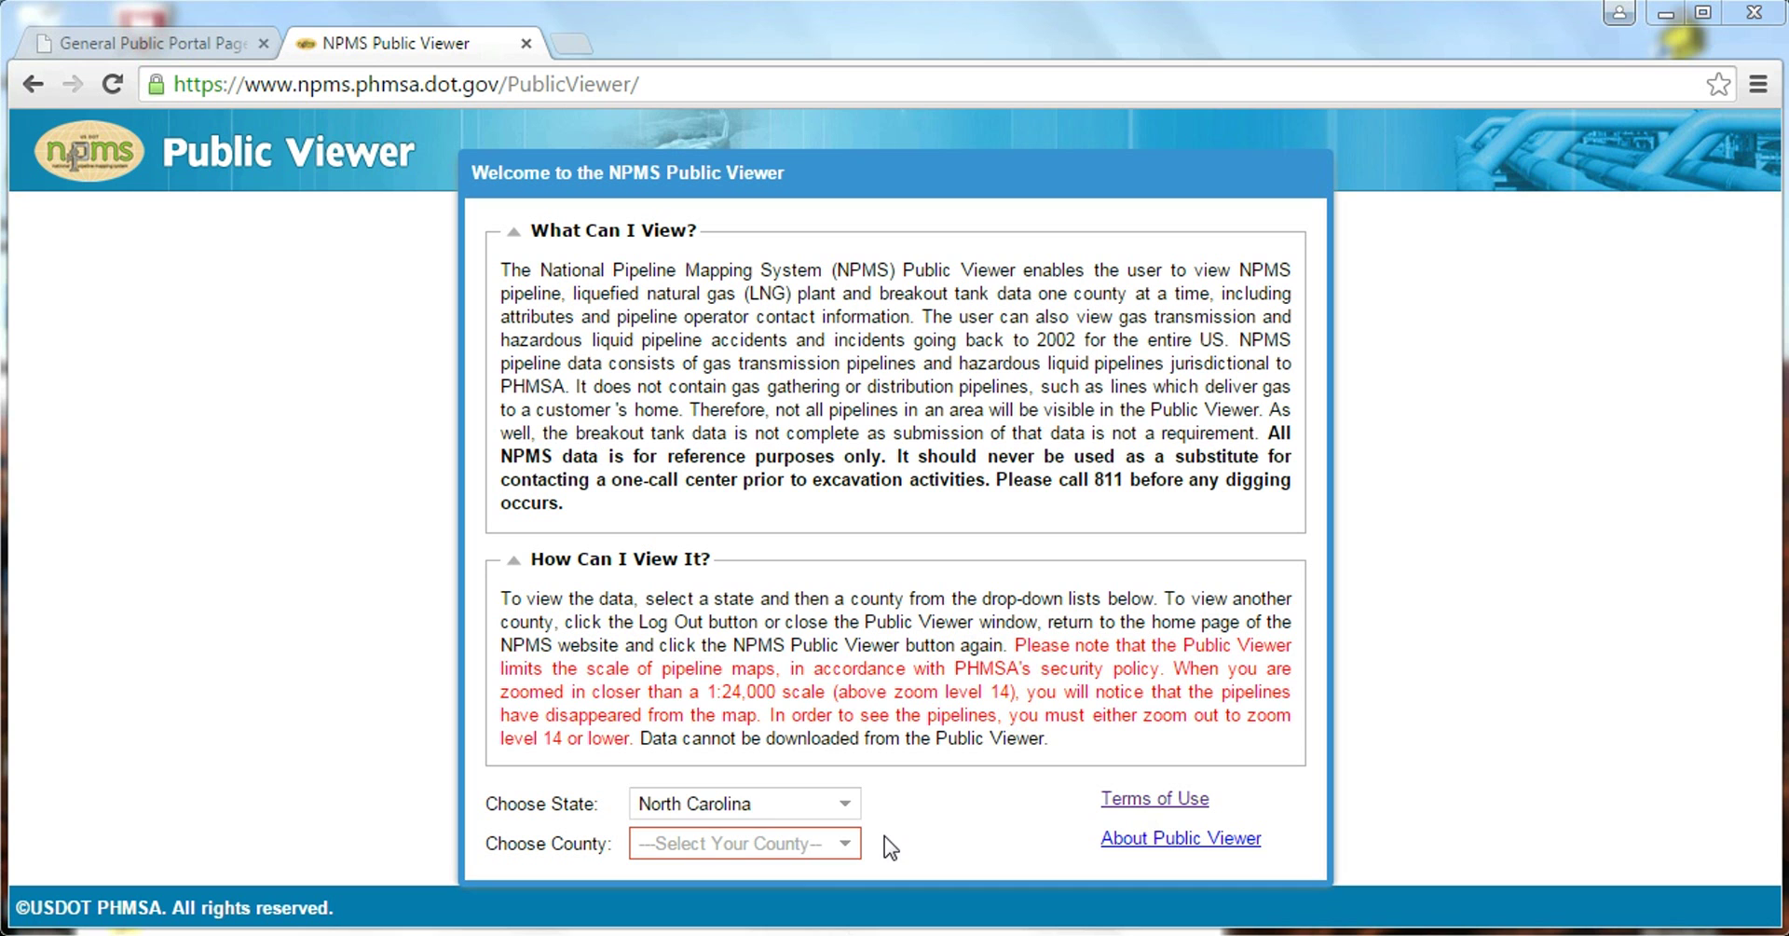
pyautogui.click(847, 850)
pyautogui.scroll(-20, 779, 763)
pyautogui.scroll(-2, 774, 766)
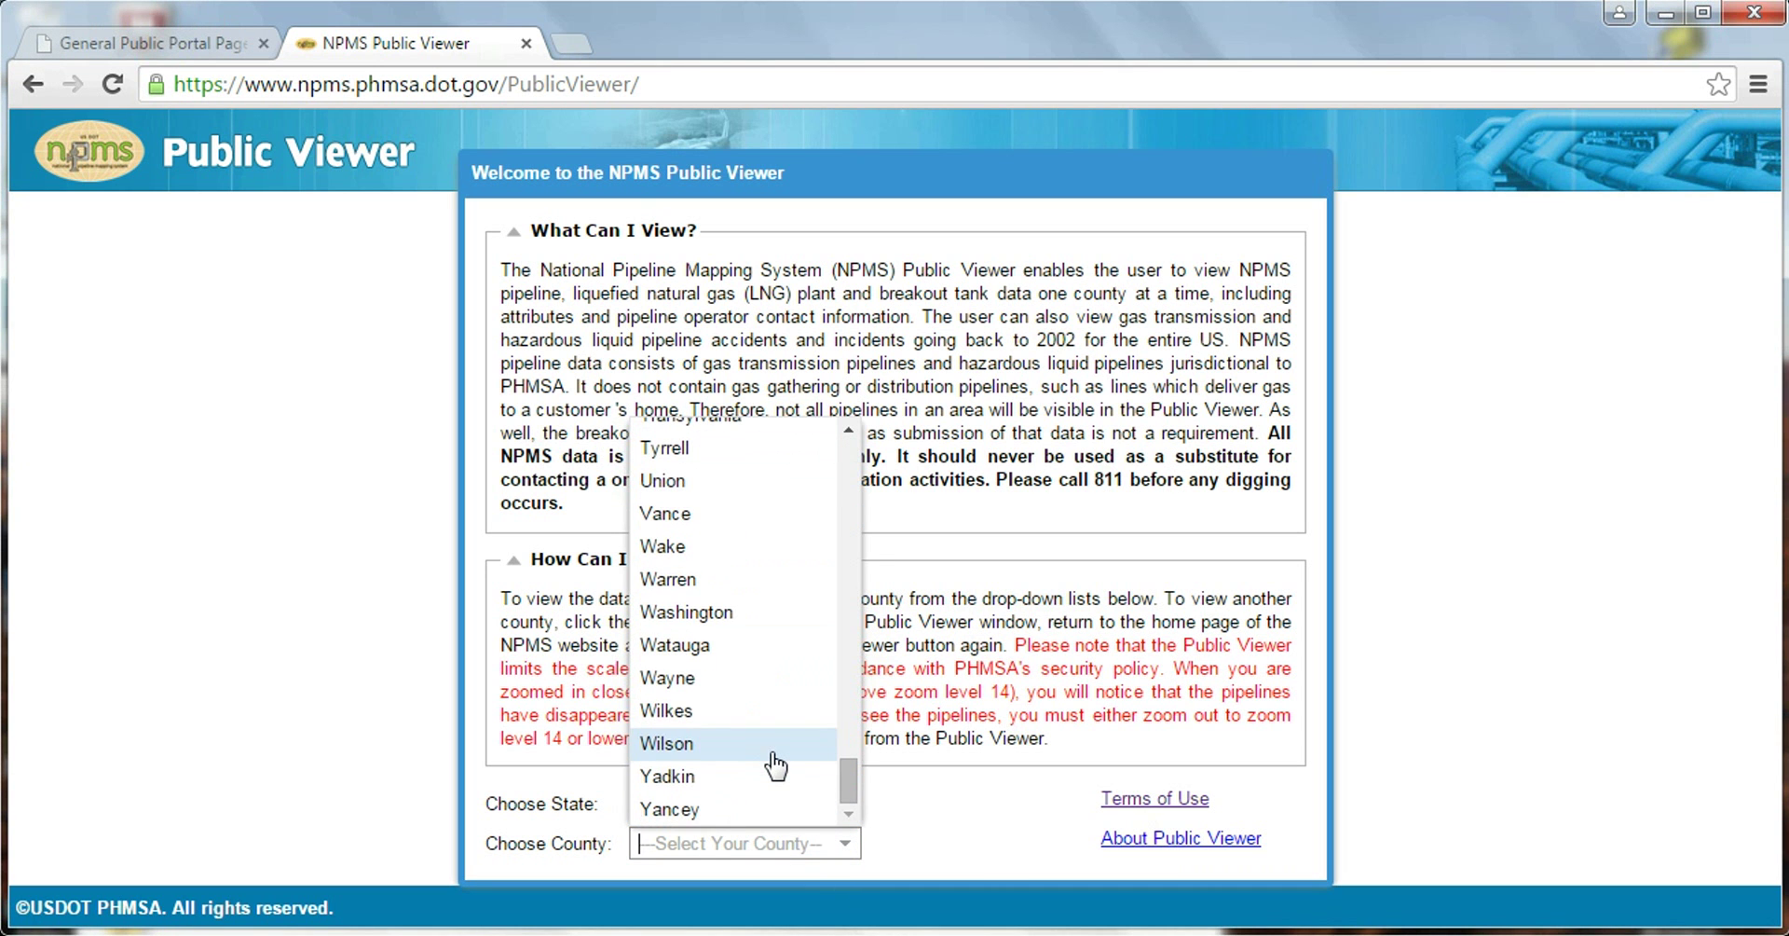
pyautogui.click(665, 548)
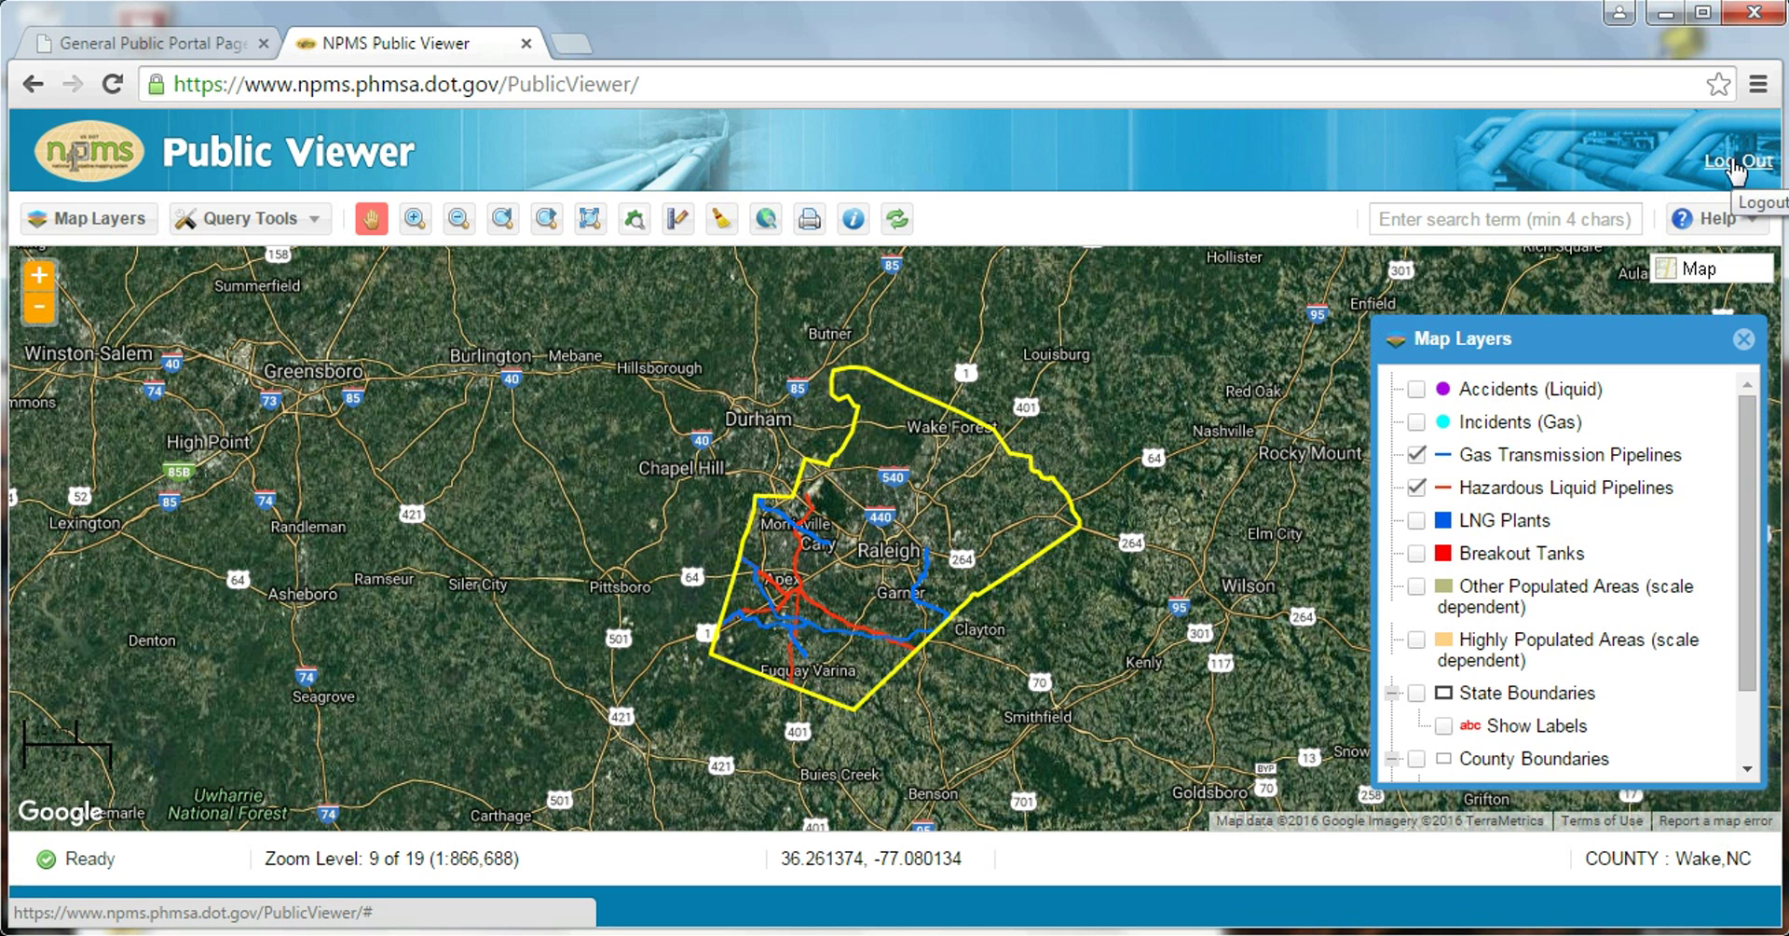
# Switch the basemap to Map and back to Satellite, then zoom one level closer on Wake County.
pyautogui.click(1735, 276)
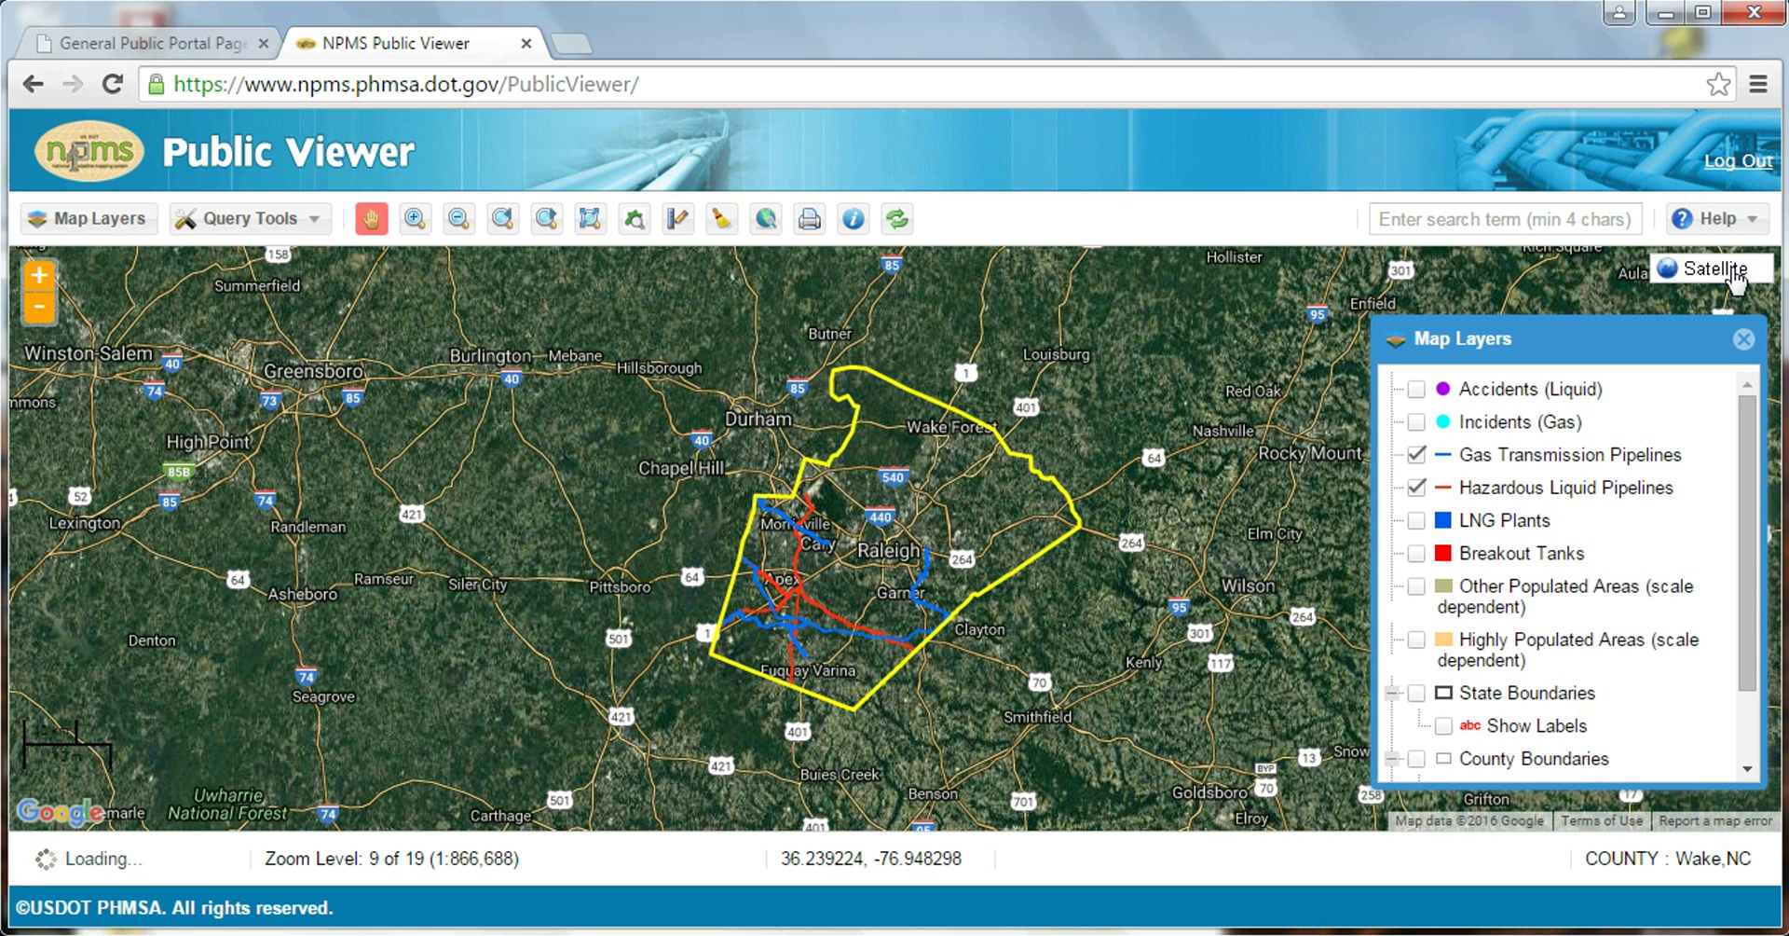
pyautogui.click(1735, 276)
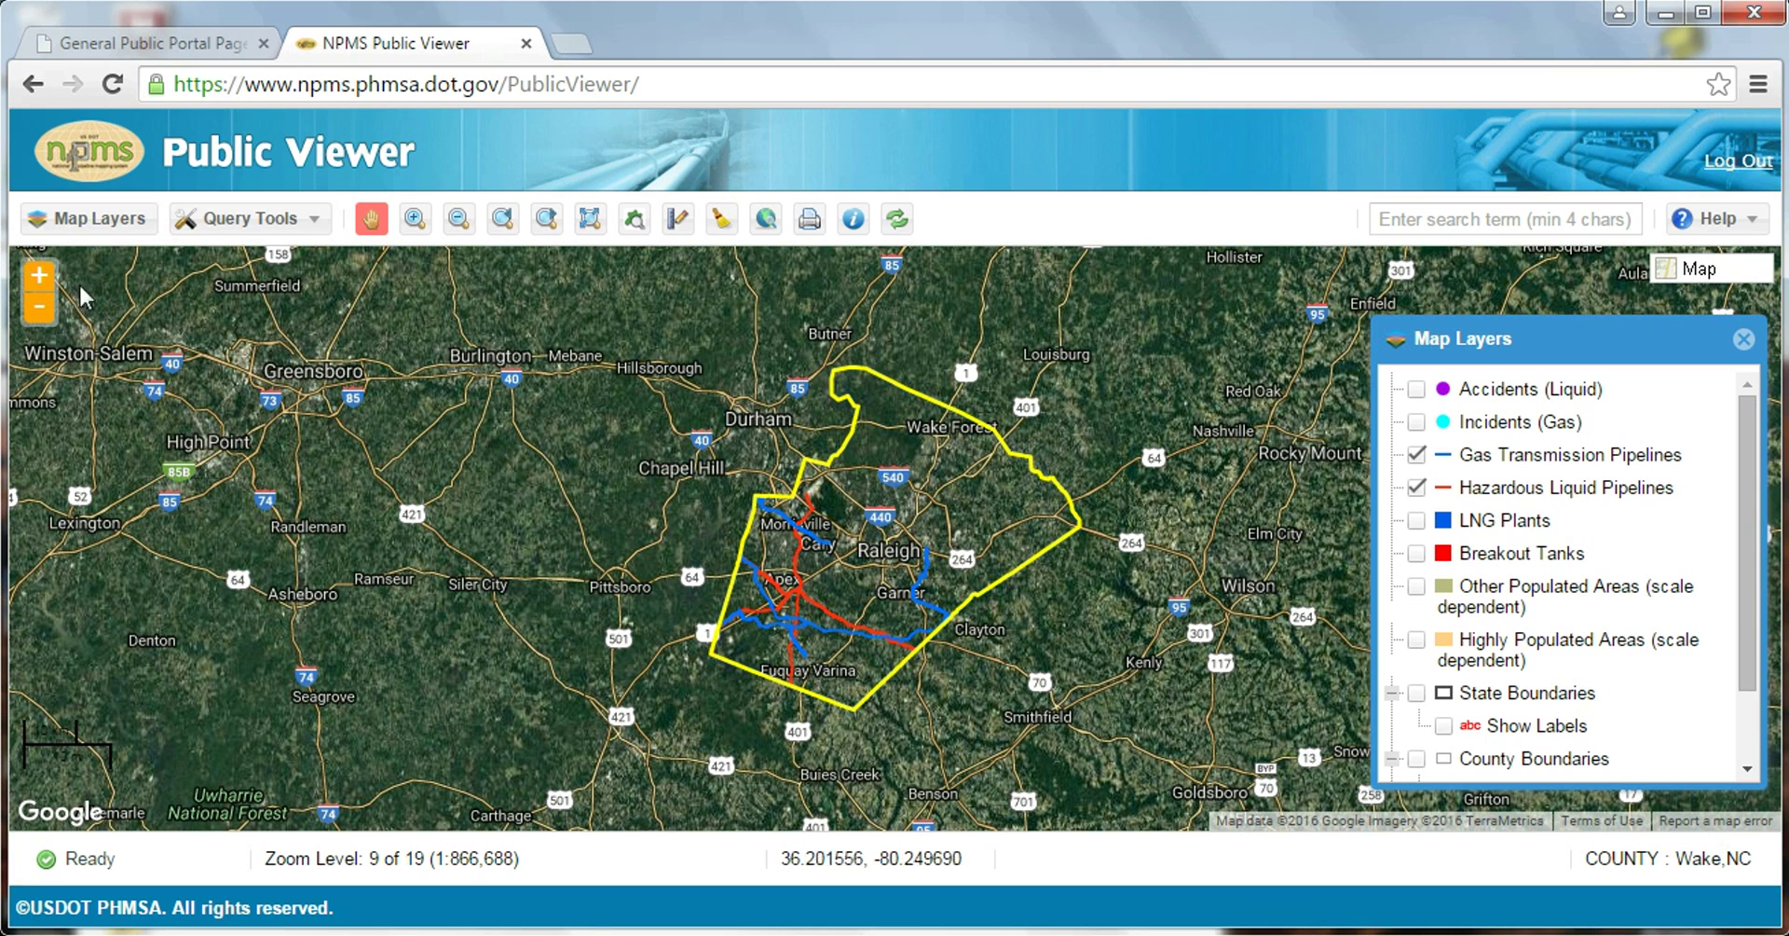
pyautogui.click(39, 311)
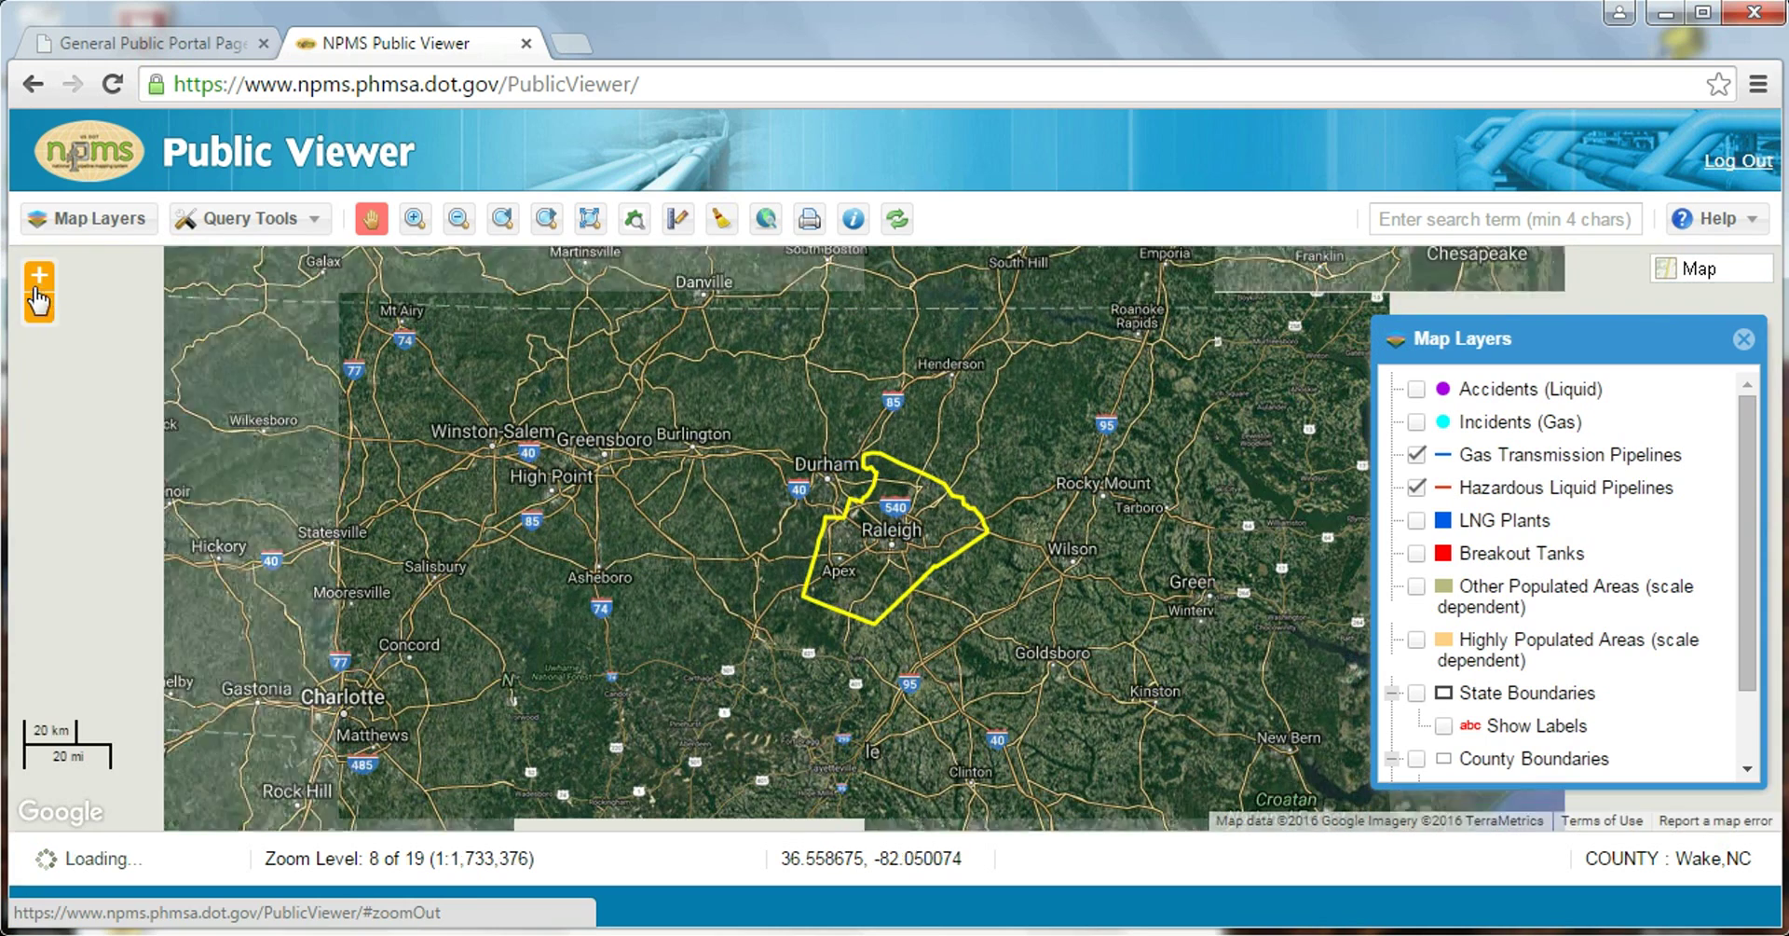
pyautogui.click(39, 277)
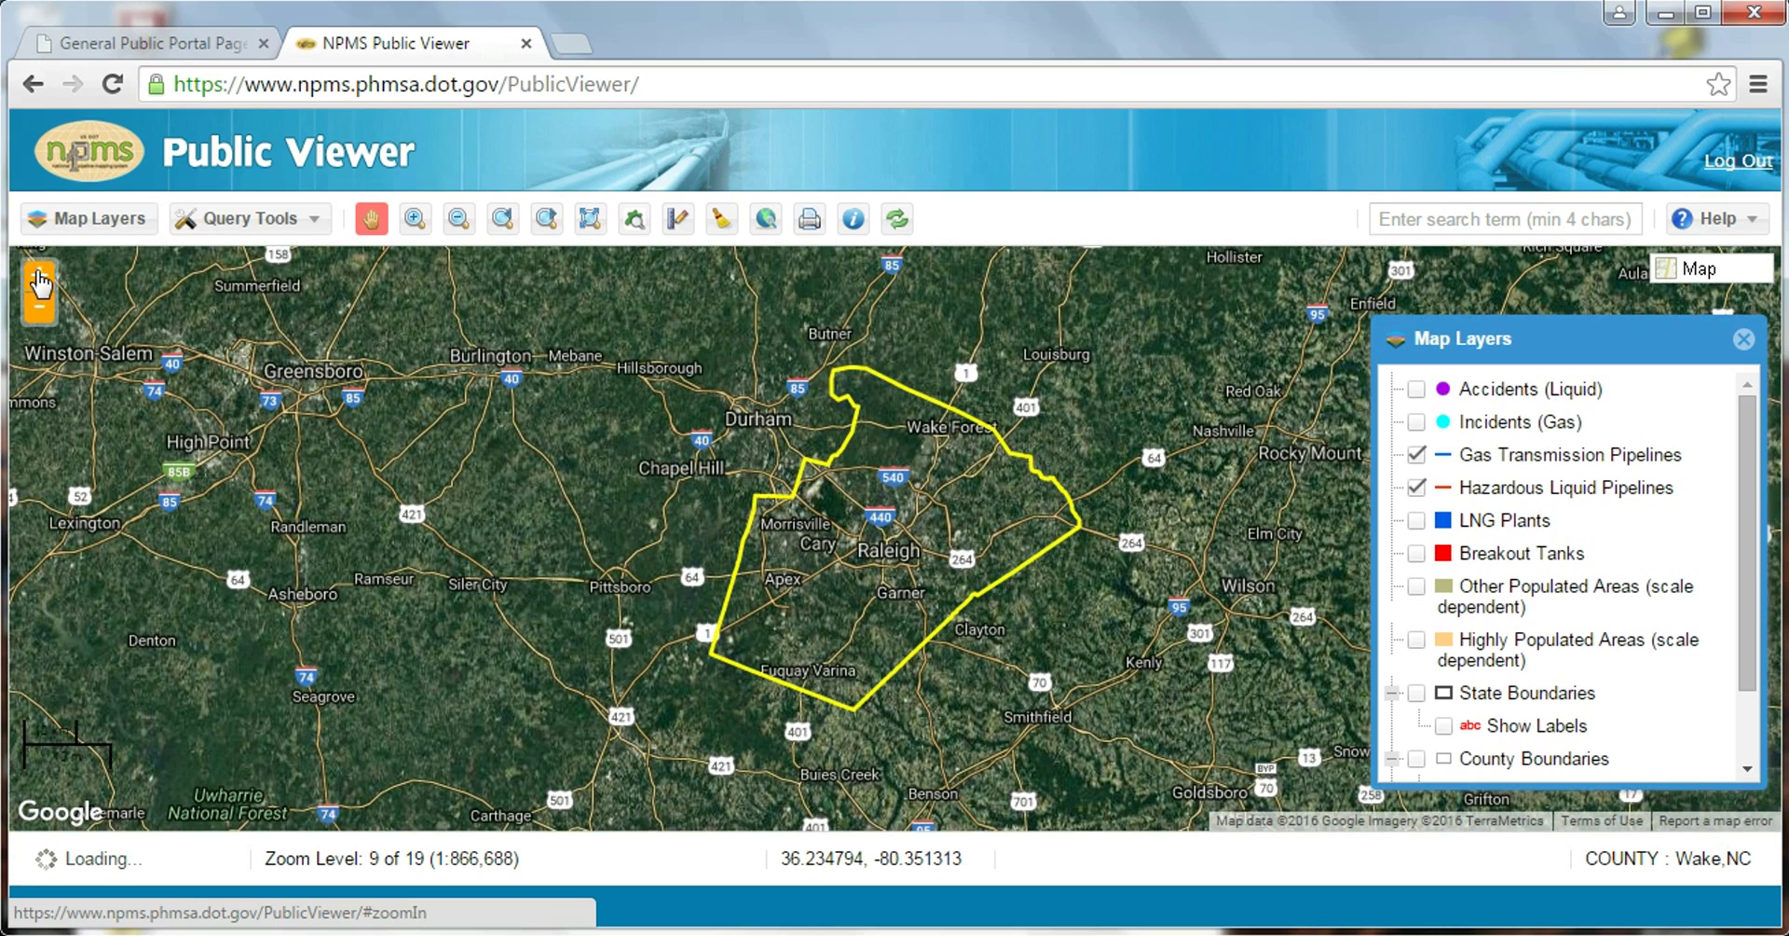
pyautogui.click(39, 280)
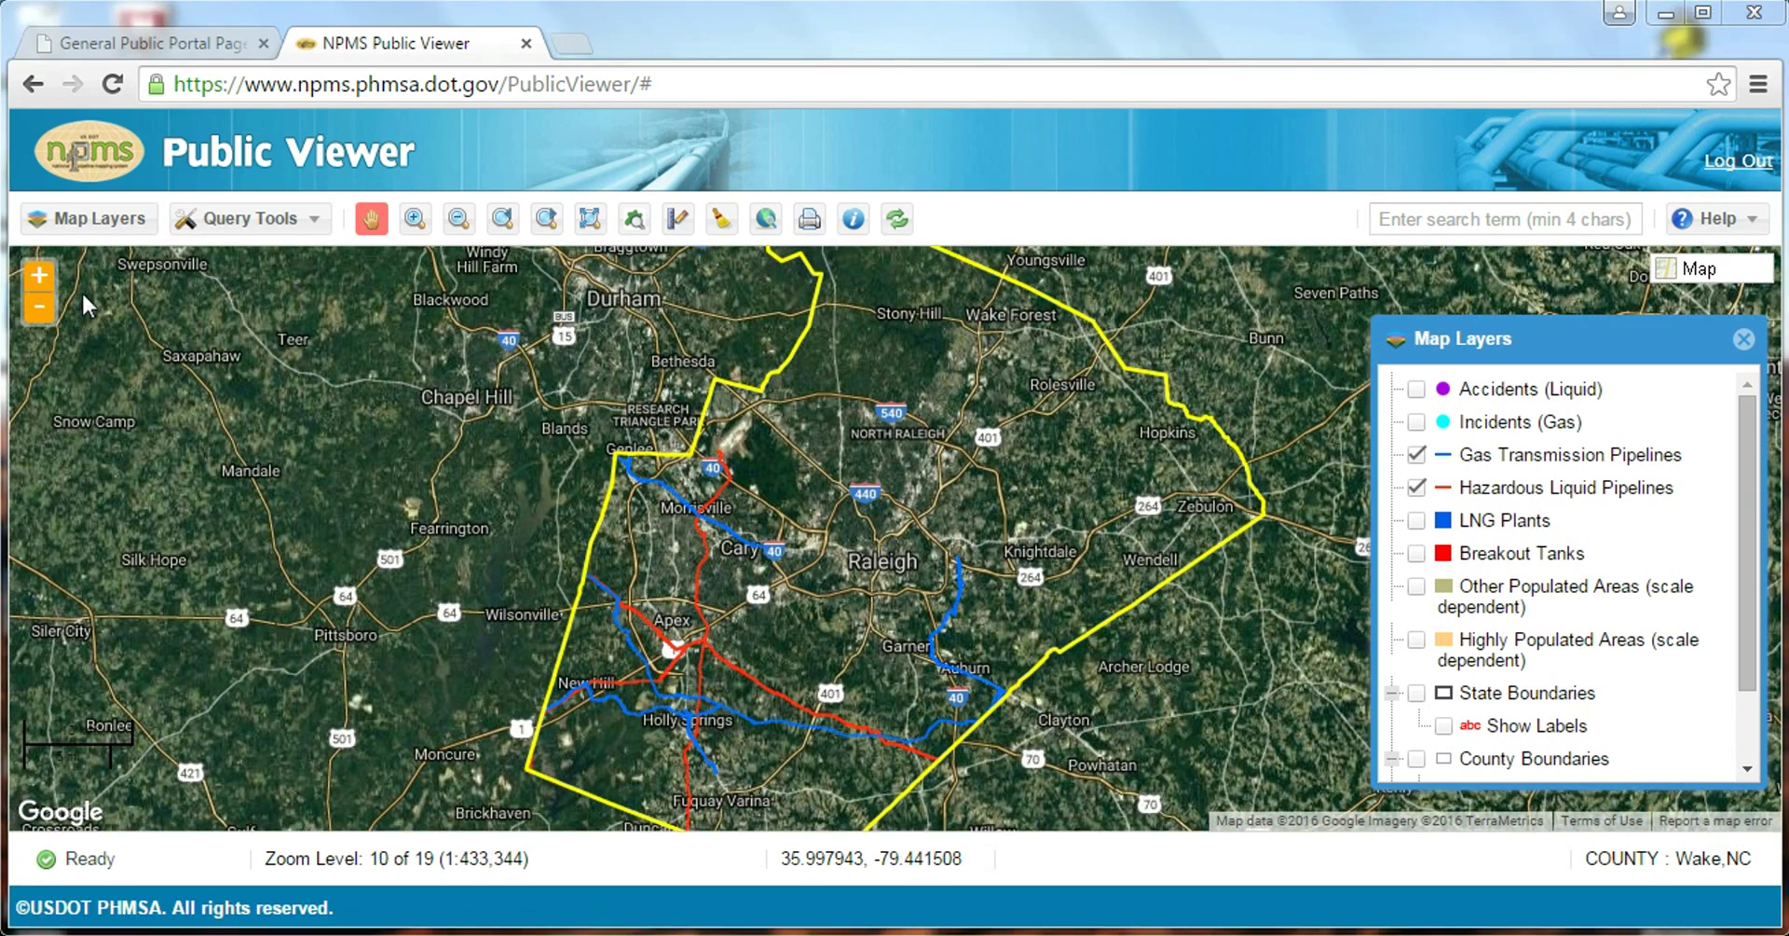
# Search for Houston and go to Houston, TX, USA, then paste coordinates over the search text.
pyautogui.click(1430, 218)
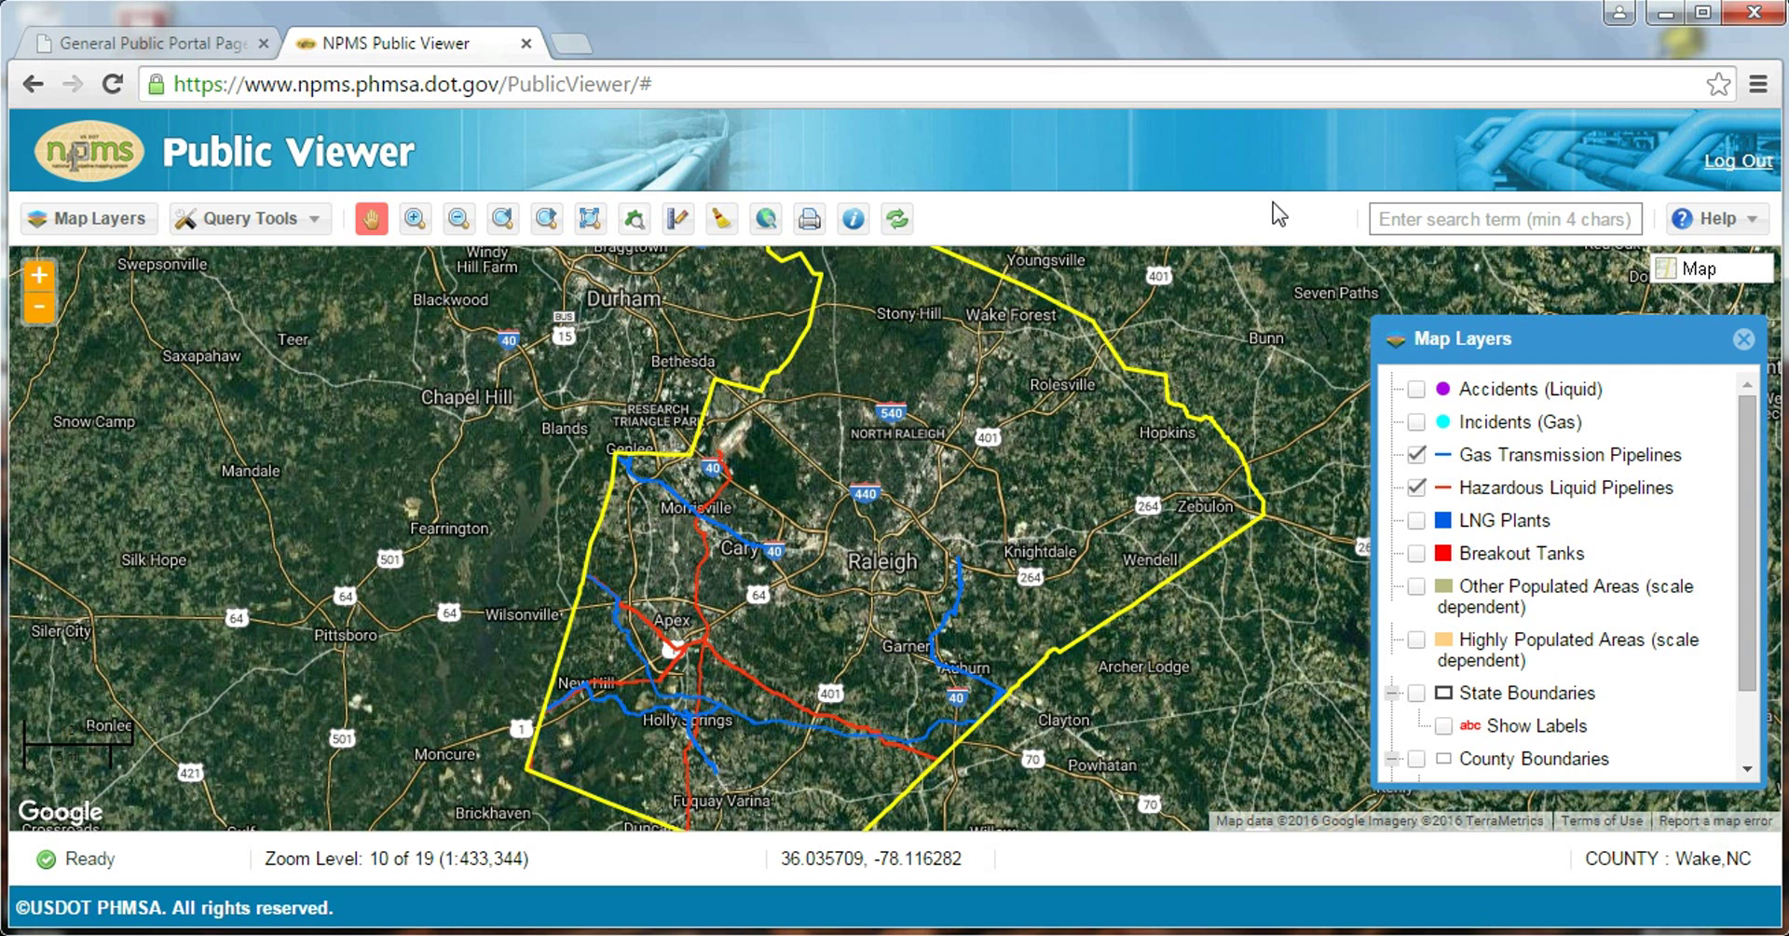
pyautogui.write('Houston')
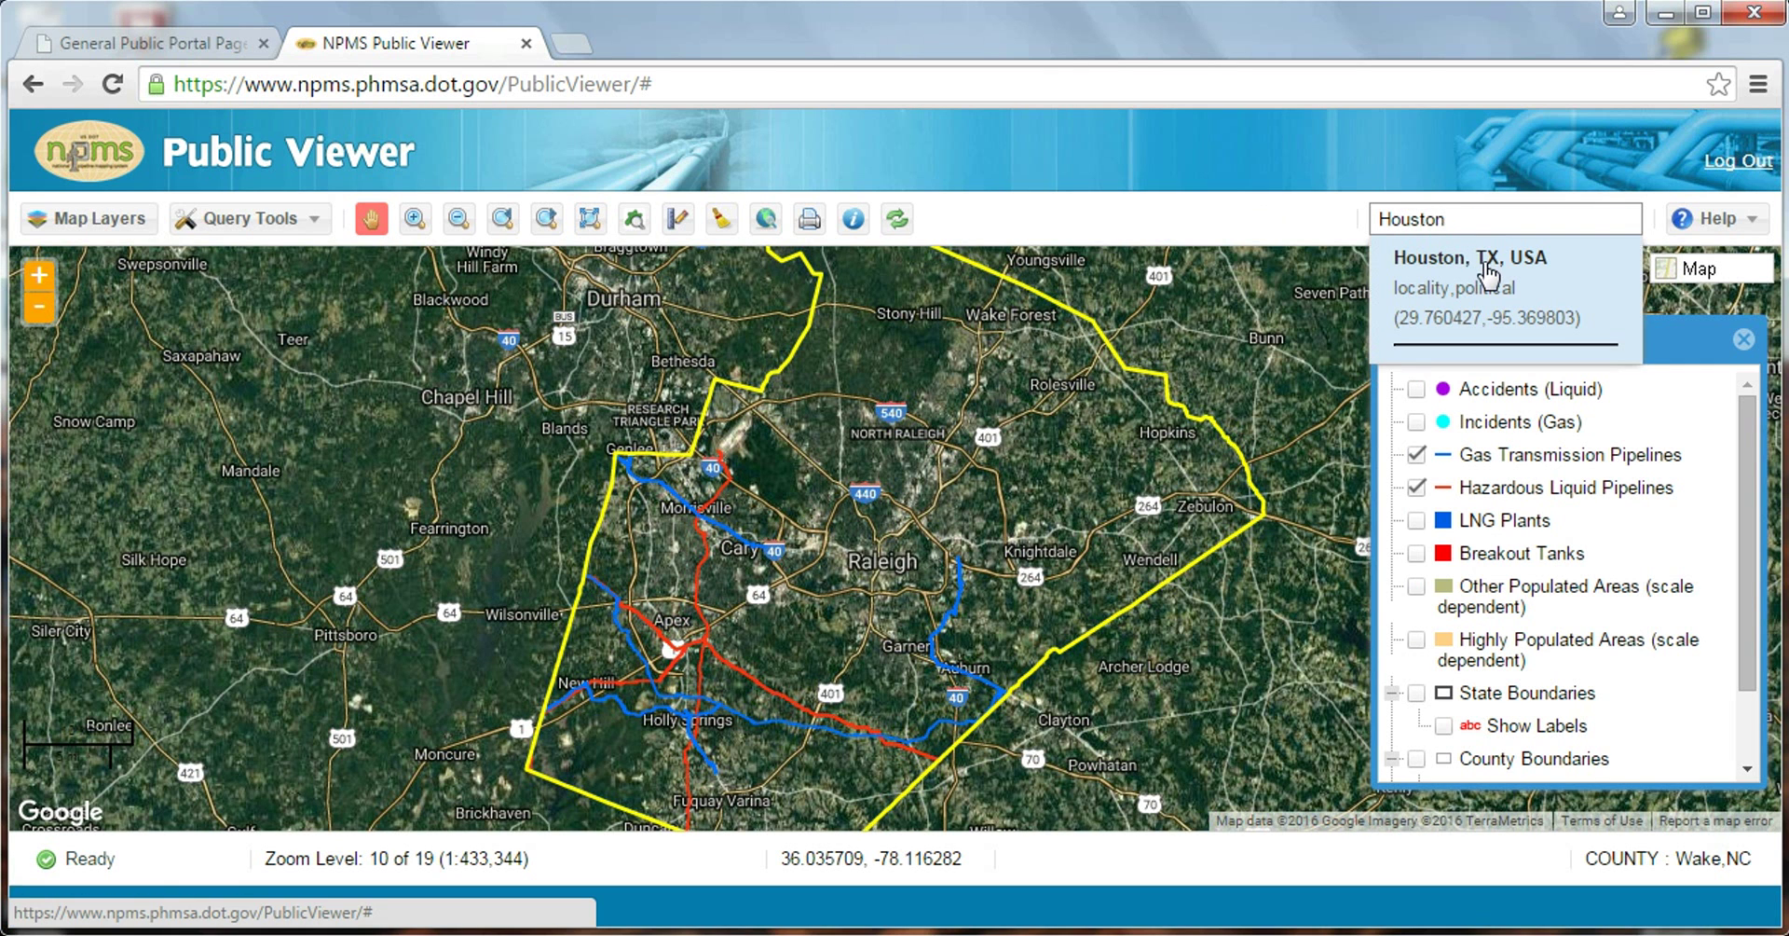
pyautogui.click(1486, 265)
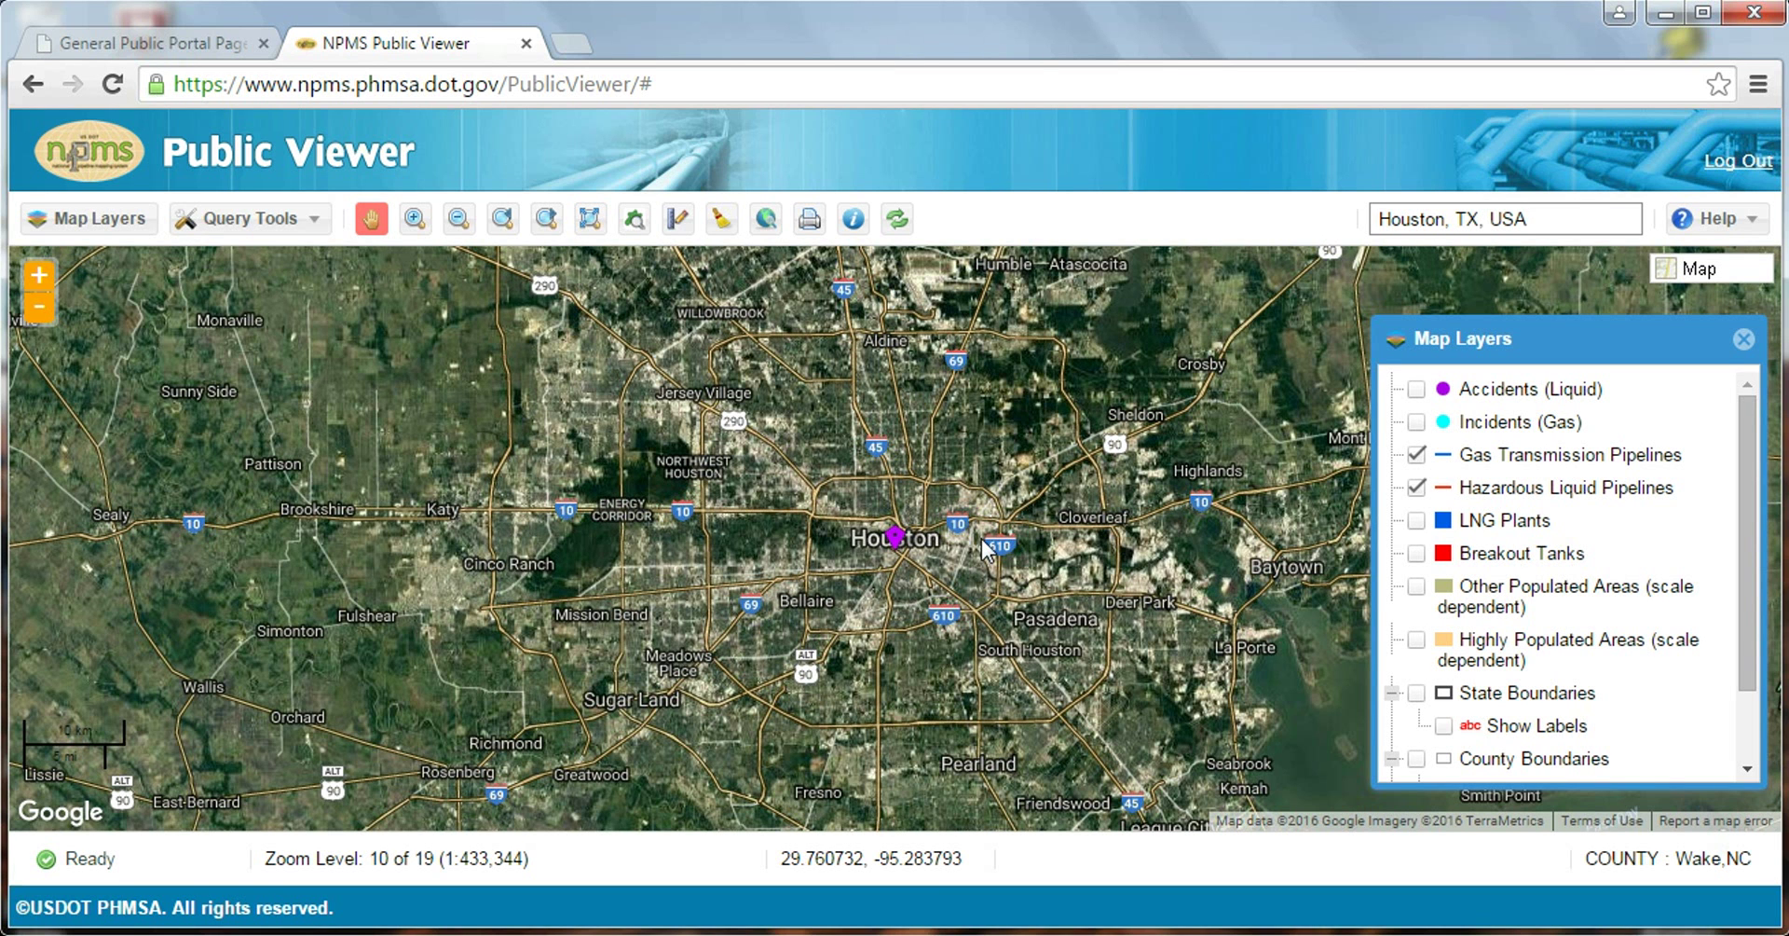
pyautogui.moveTo(1534, 220); pyautogui.dragTo(1356, 237)
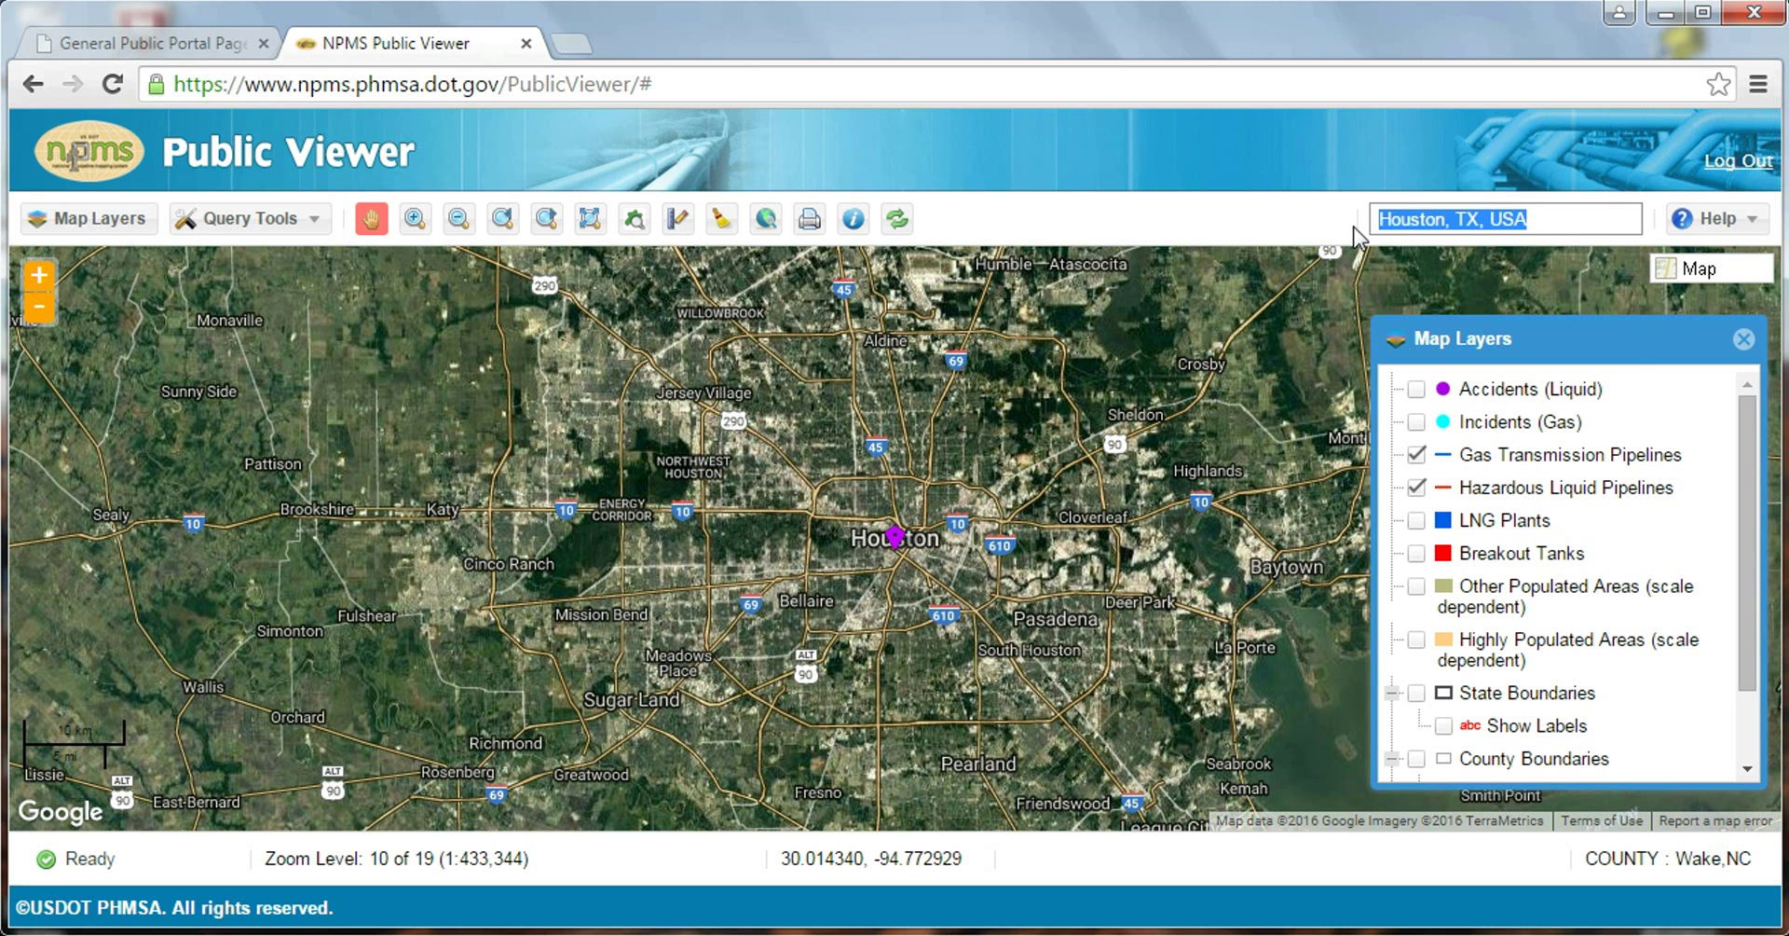
pyautogui.write('33.096625, -107.255766')
# Go to 33.096625,-107.255766 in New Mexico, then return to Wake County's full extent.
pyautogui.click(1384, 219)
pyautogui.write('33.096625, -107.255766')
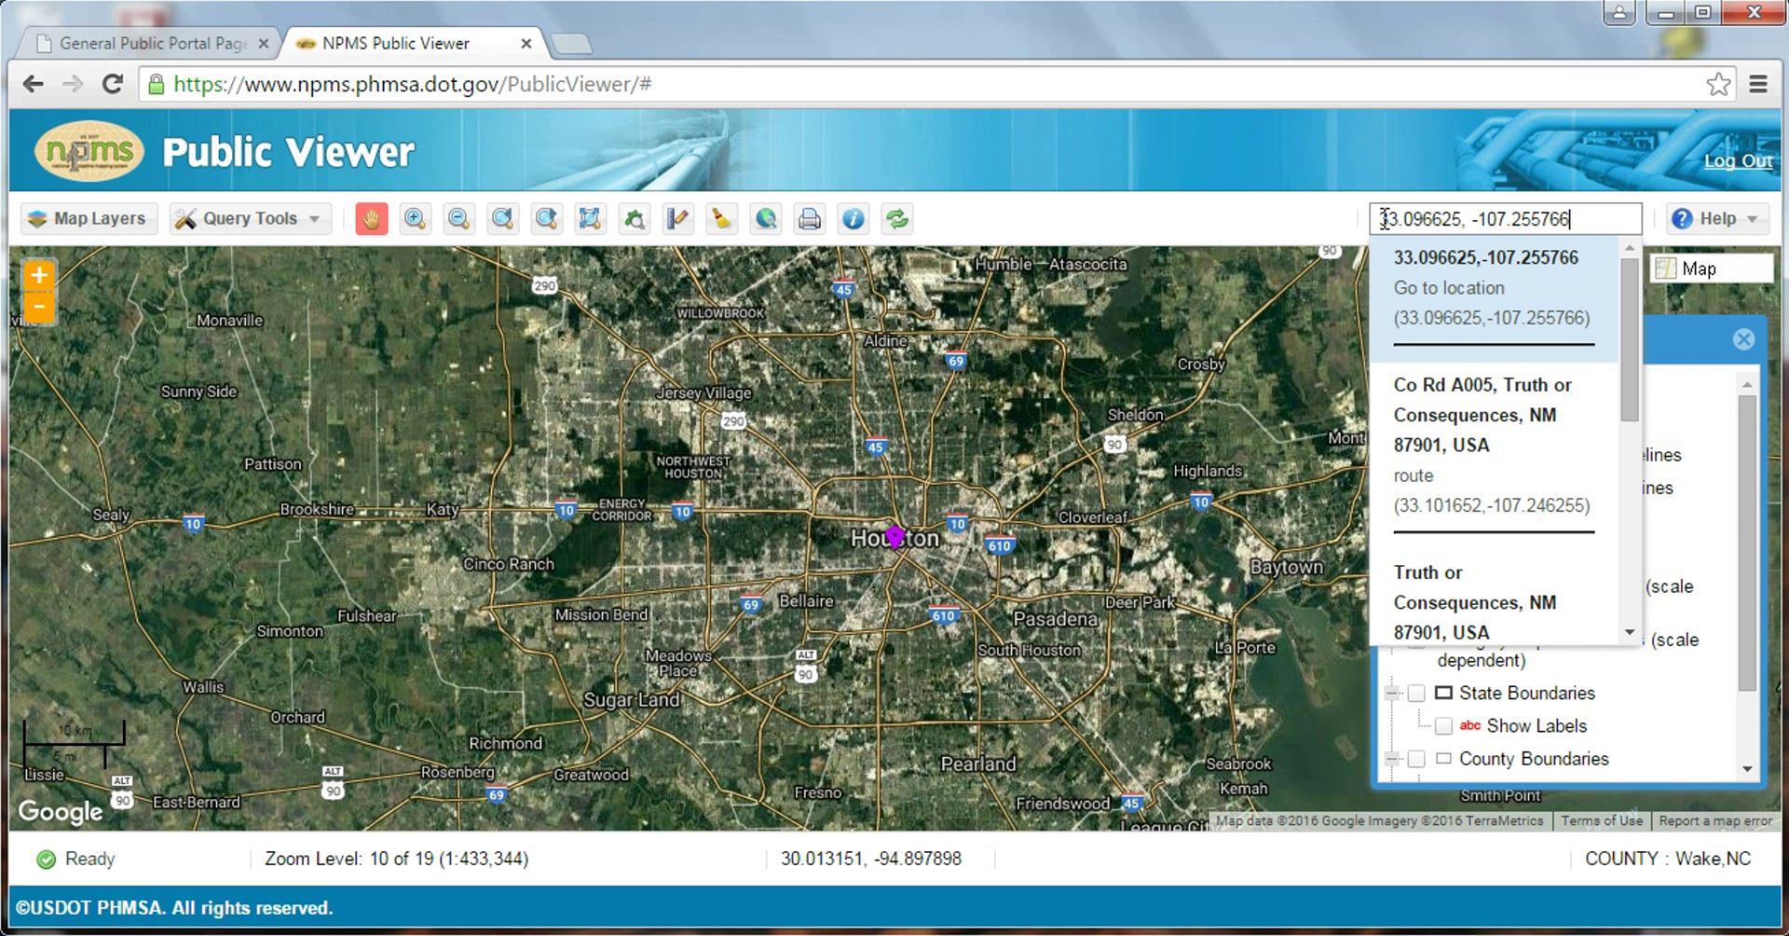
pyautogui.click(1435, 279)
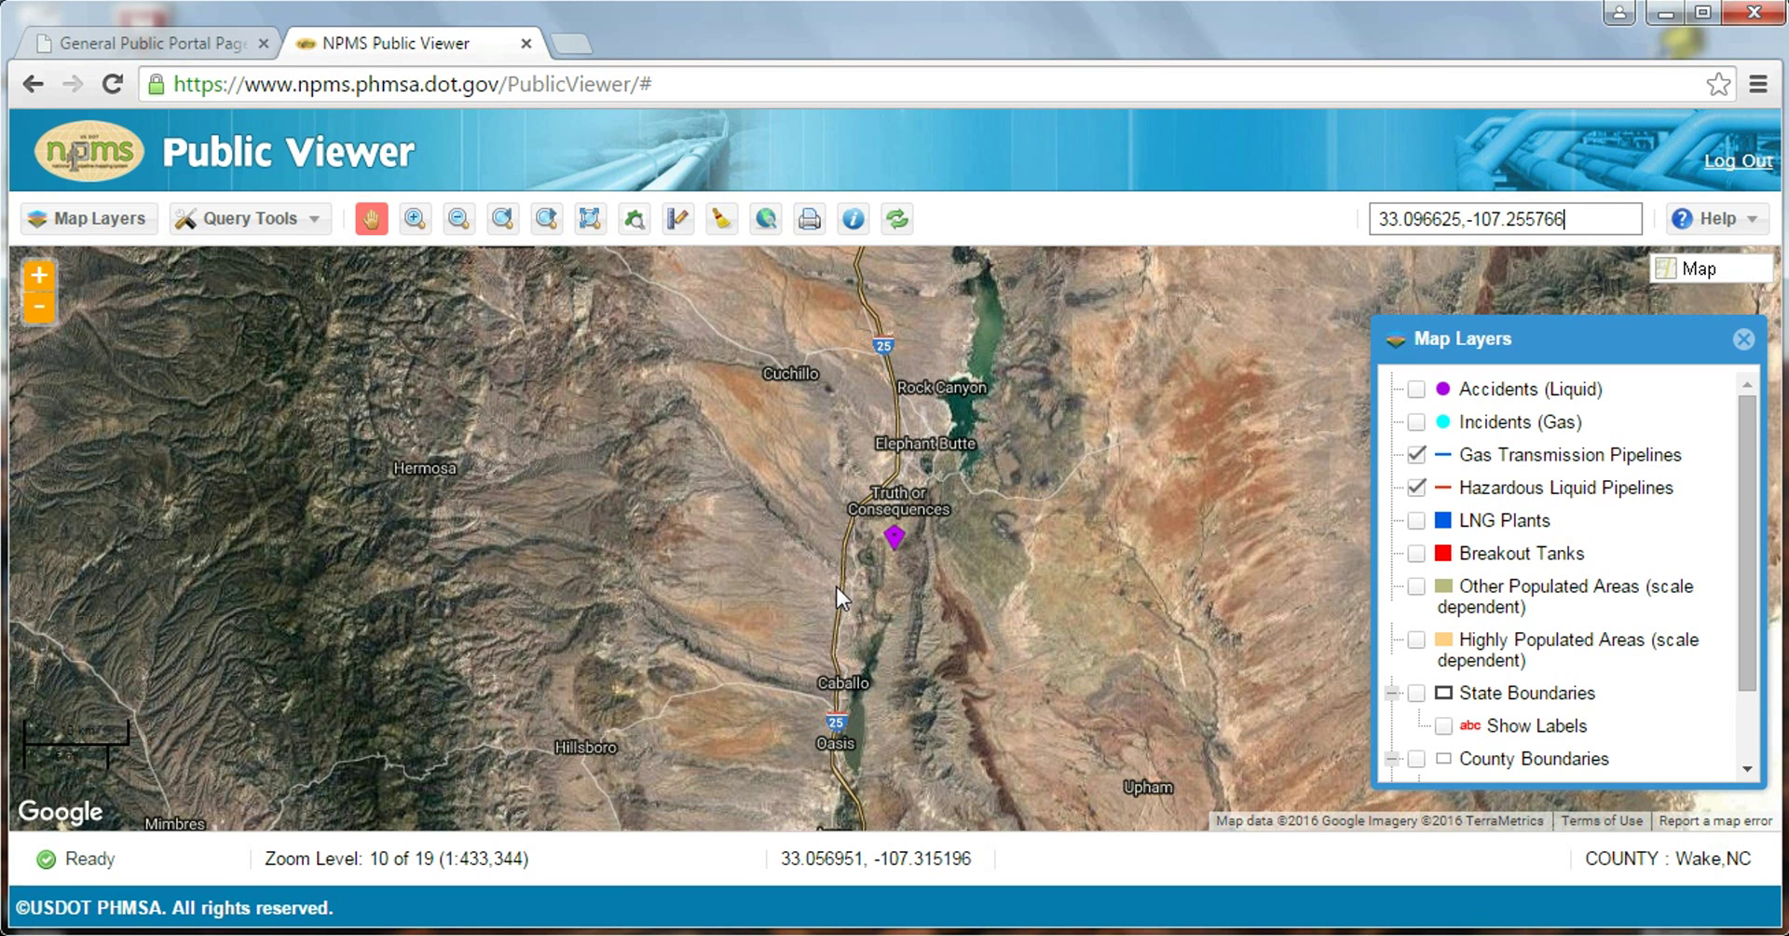
pyautogui.click(589, 220)
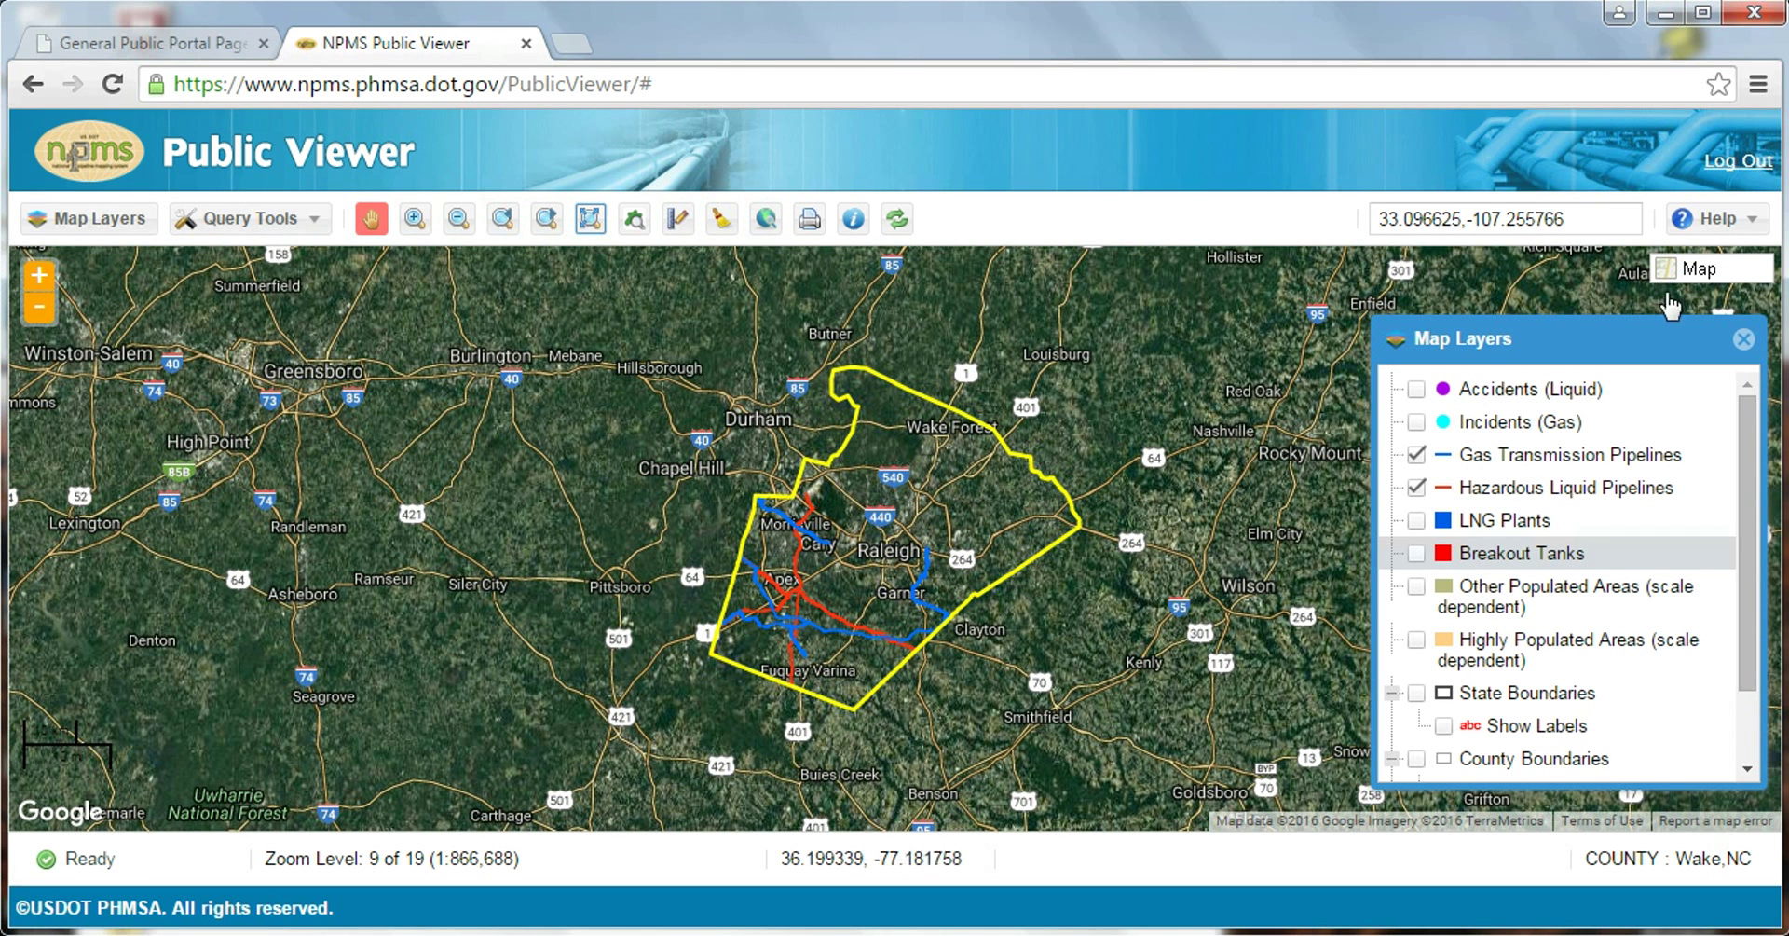
pyautogui.click(1738, 331)
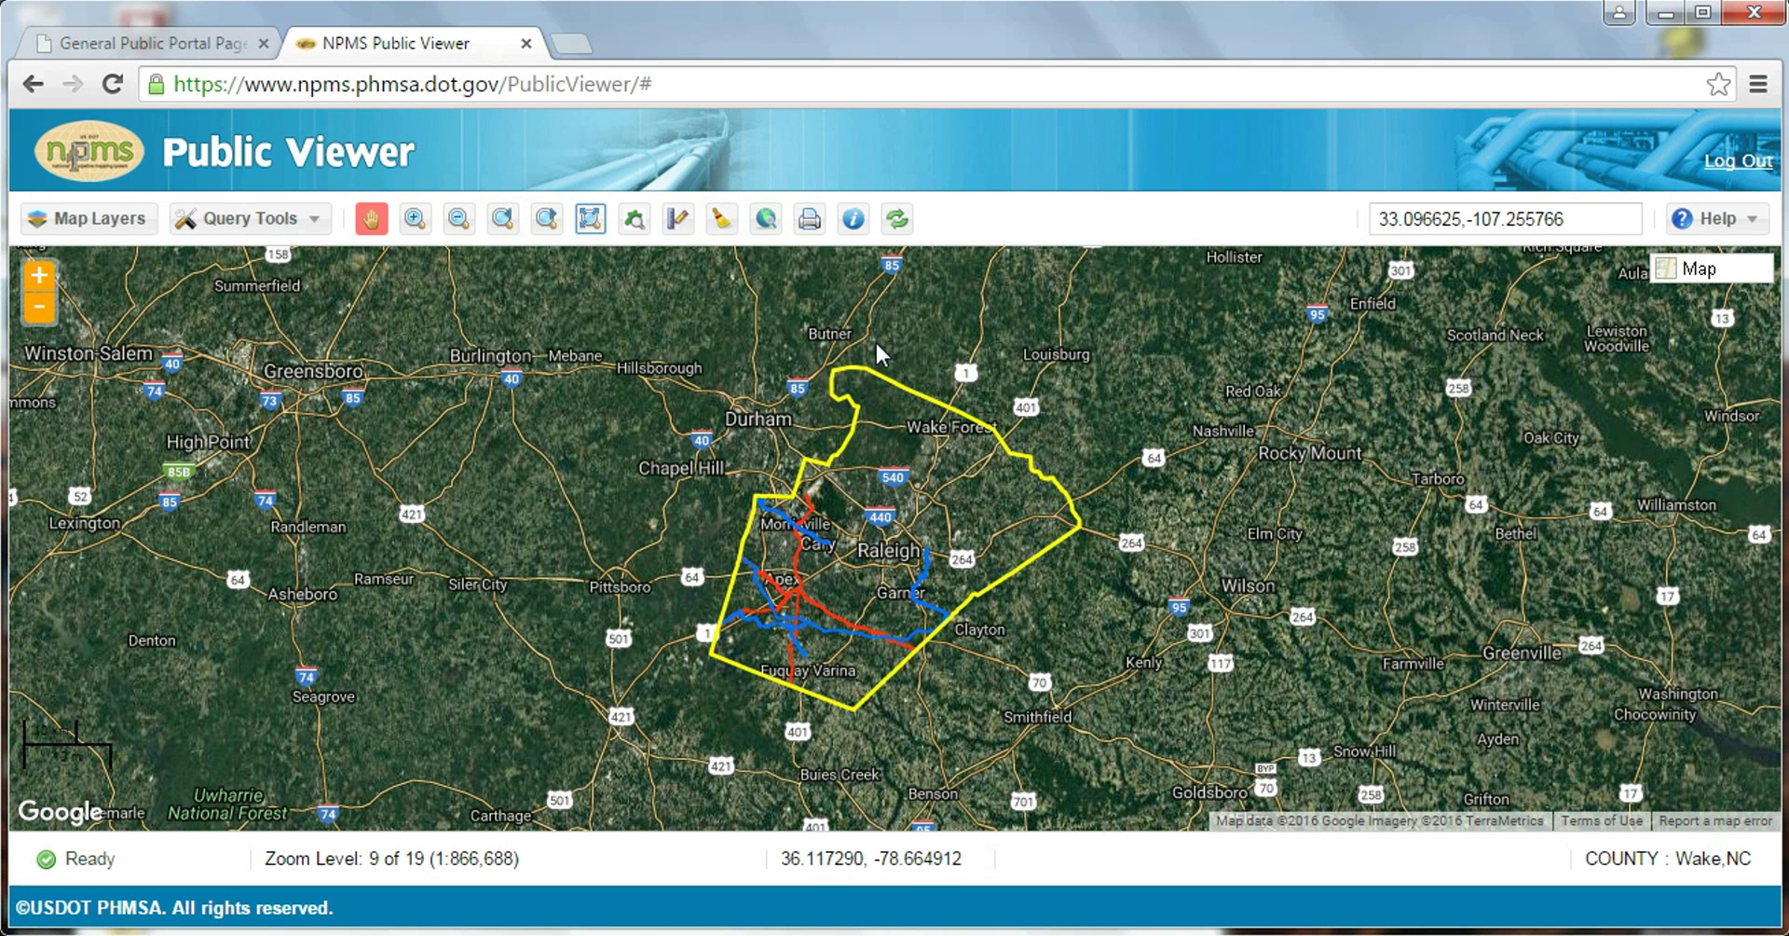
pyautogui.click(100, 220)
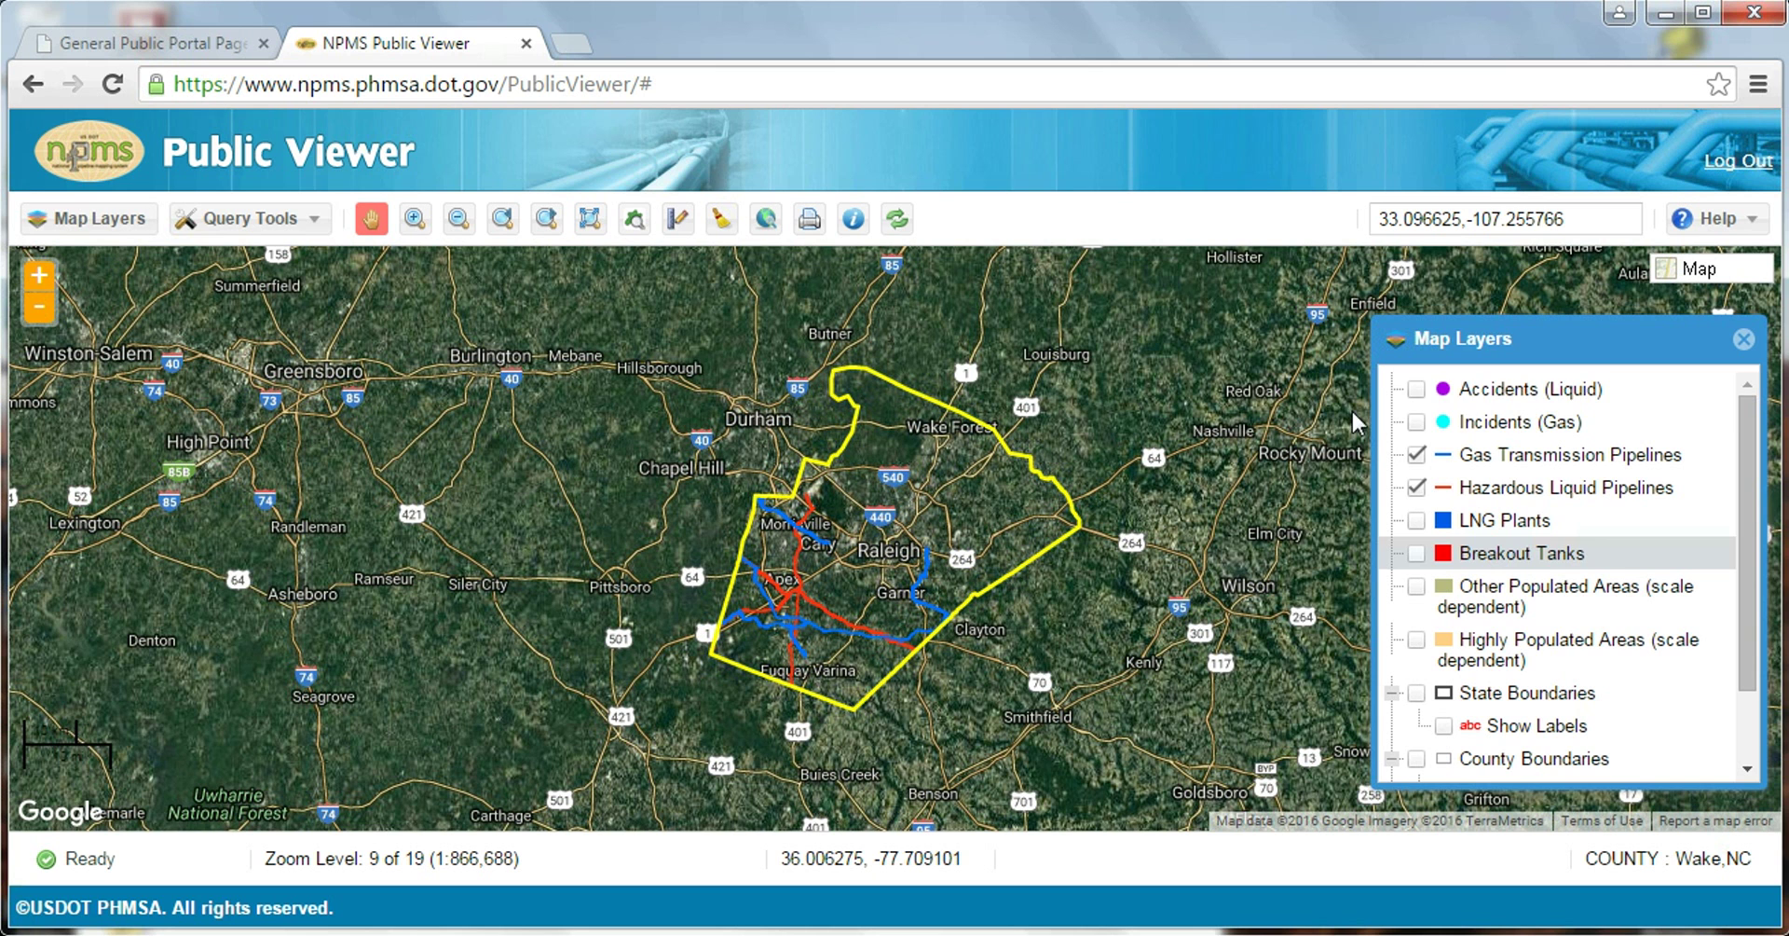
# Turn on Accidents (Liquid), Incidents (Gas), LNG Plants and Breakout Tanks, toggling both pipeline layers off and on.
pyautogui.click(1416, 389)
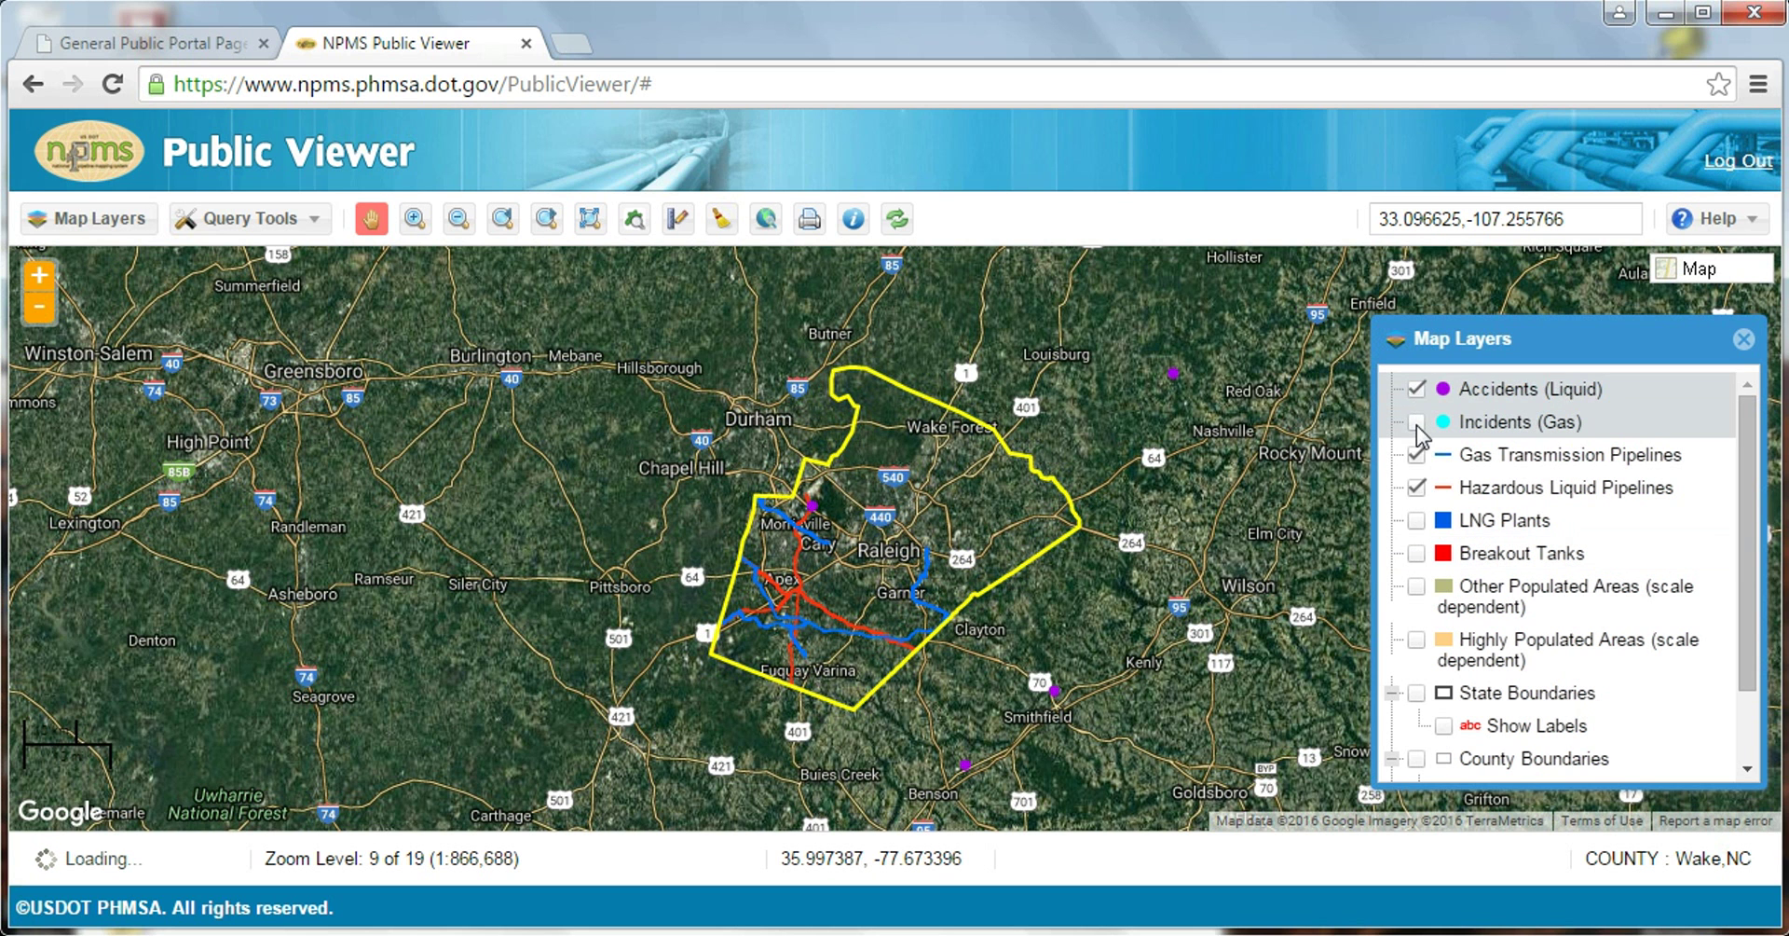
pyautogui.click(1417, 422)
pyautogui.click(1417, 454)
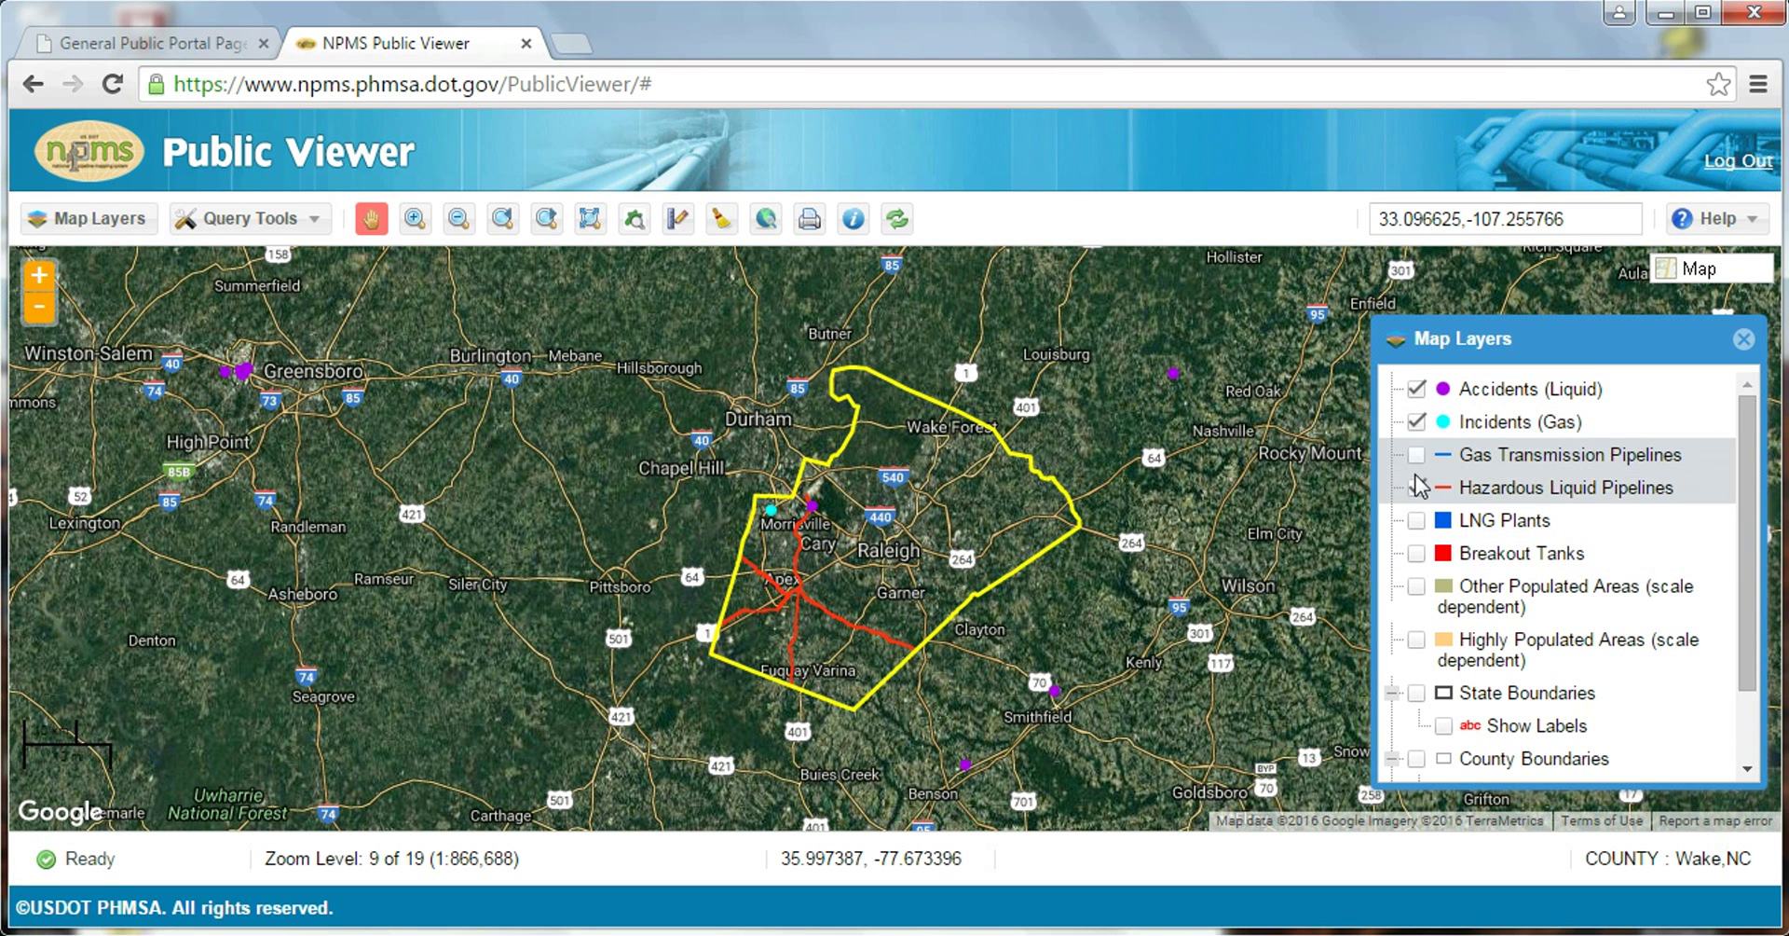
pyautogui.click(1416, 486)
pyautogui.click(1416, 455)
pyautogui.click(1416, 487)
pyautogui.click(1417, 520)
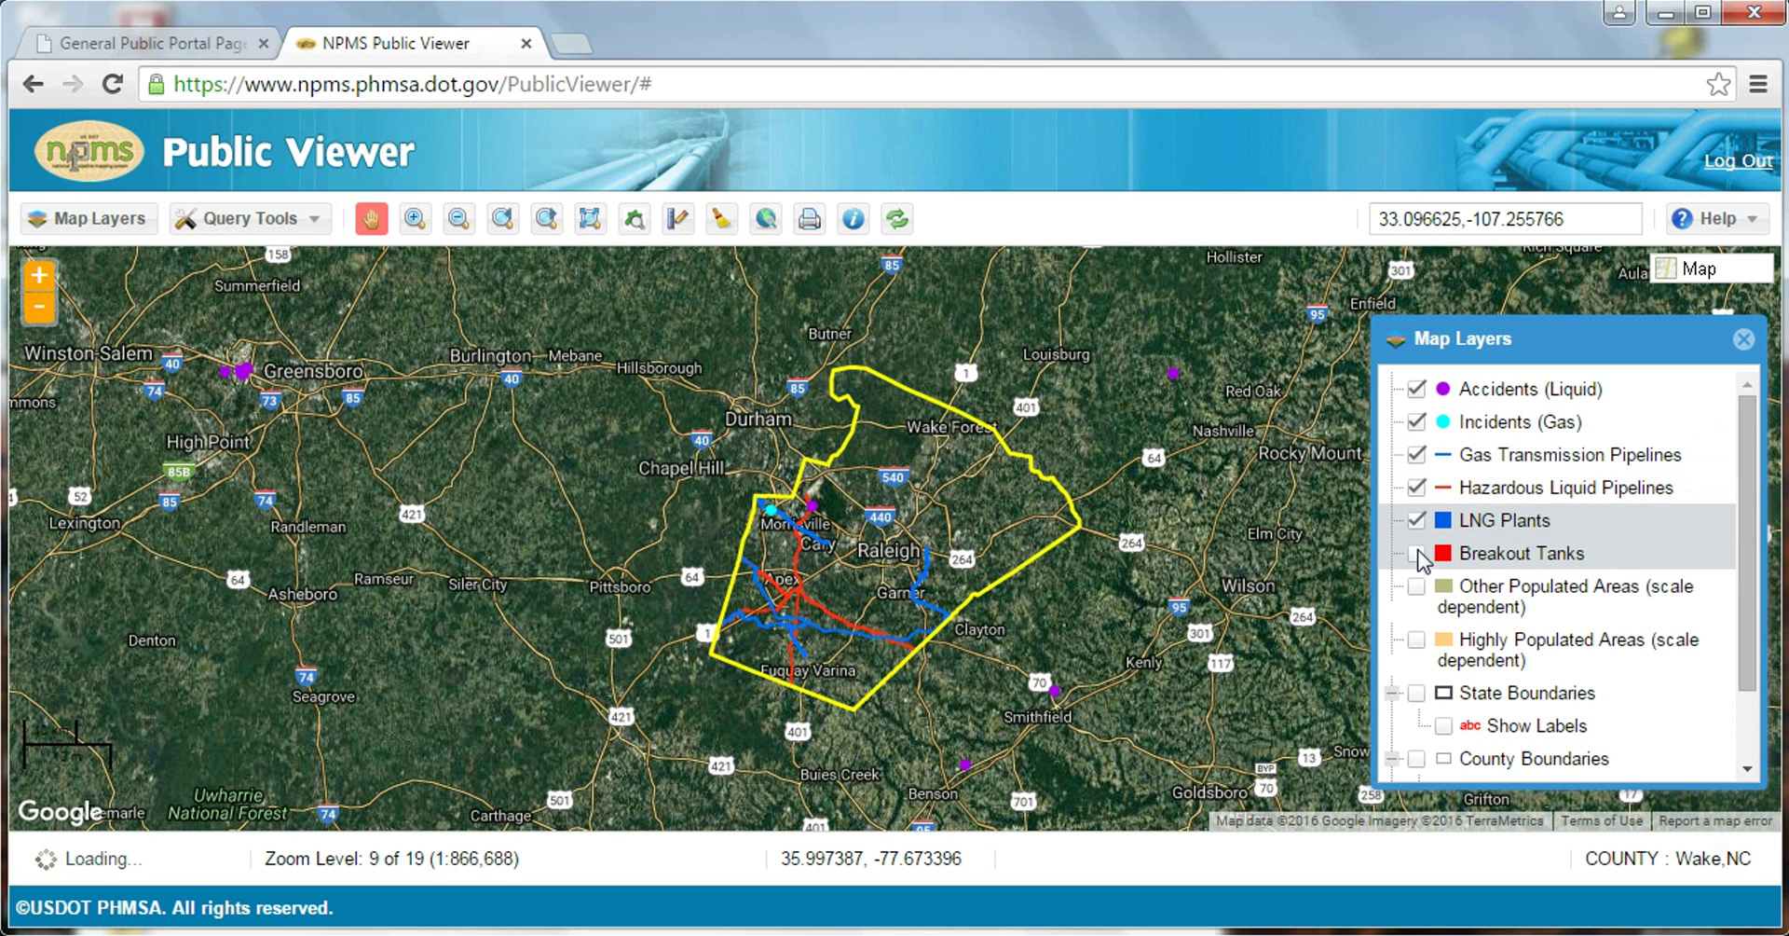
pyautogui.click(1417, 553)
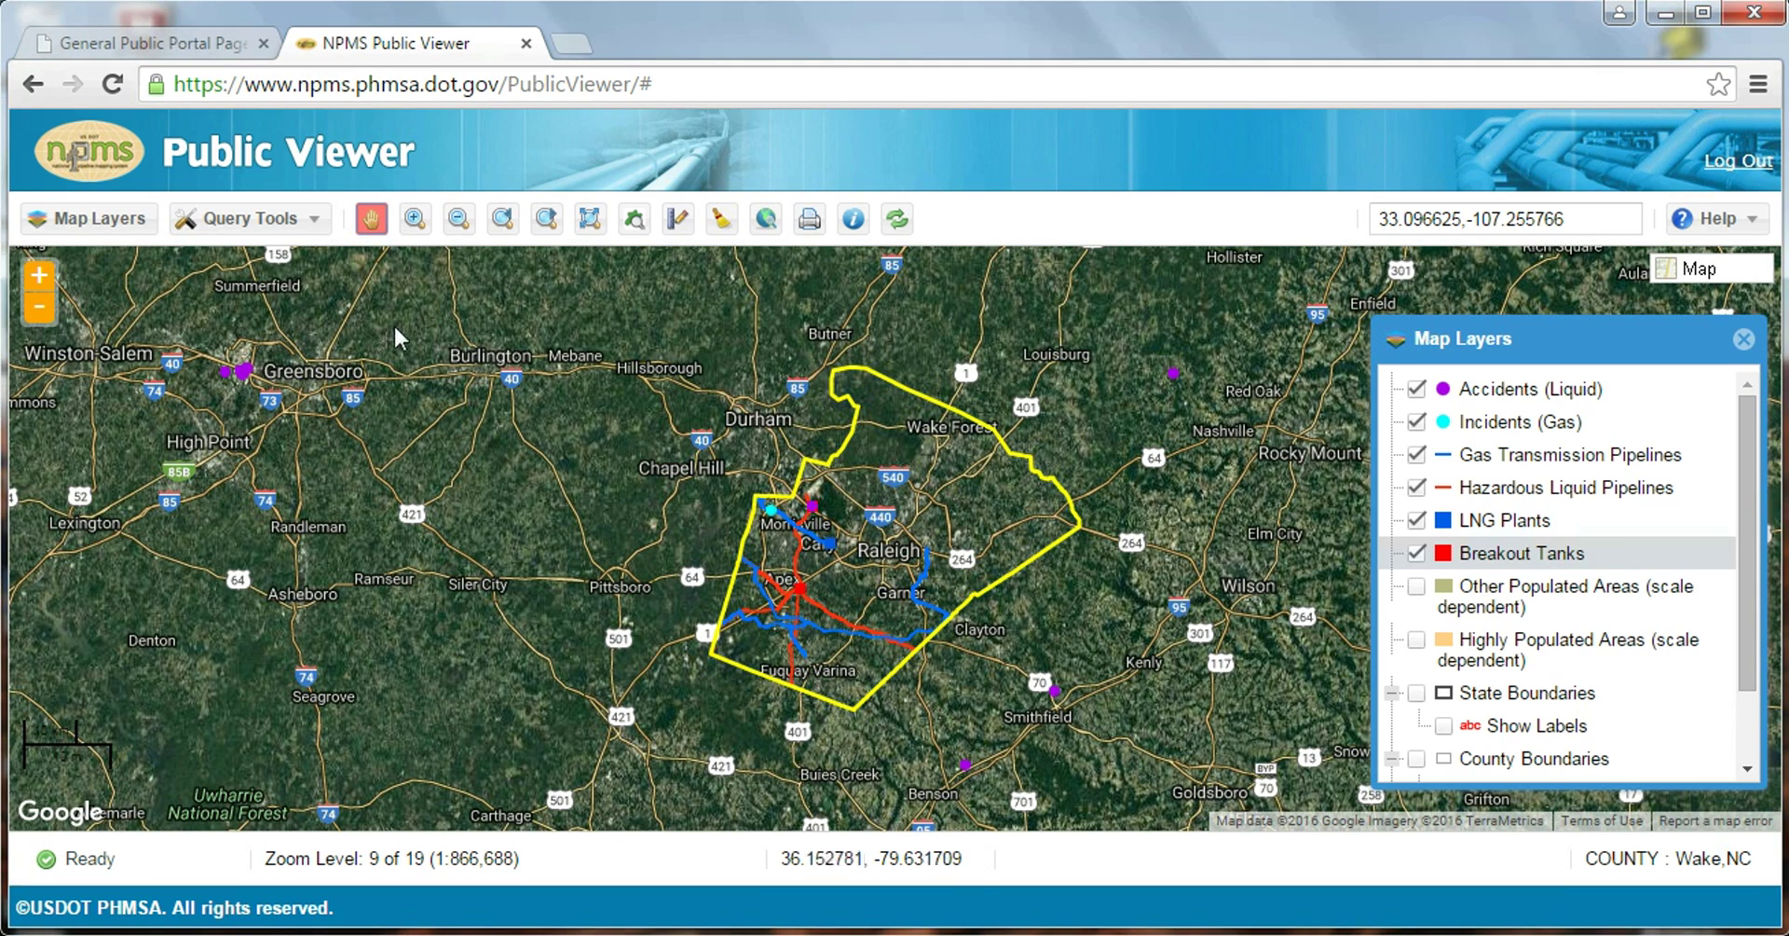
# Pan west and box-zoom twice onto the Cary and Morrisville pipelines.
pyautogui.moveTo(399, 337); pyautogui.dragTo(667, 235)
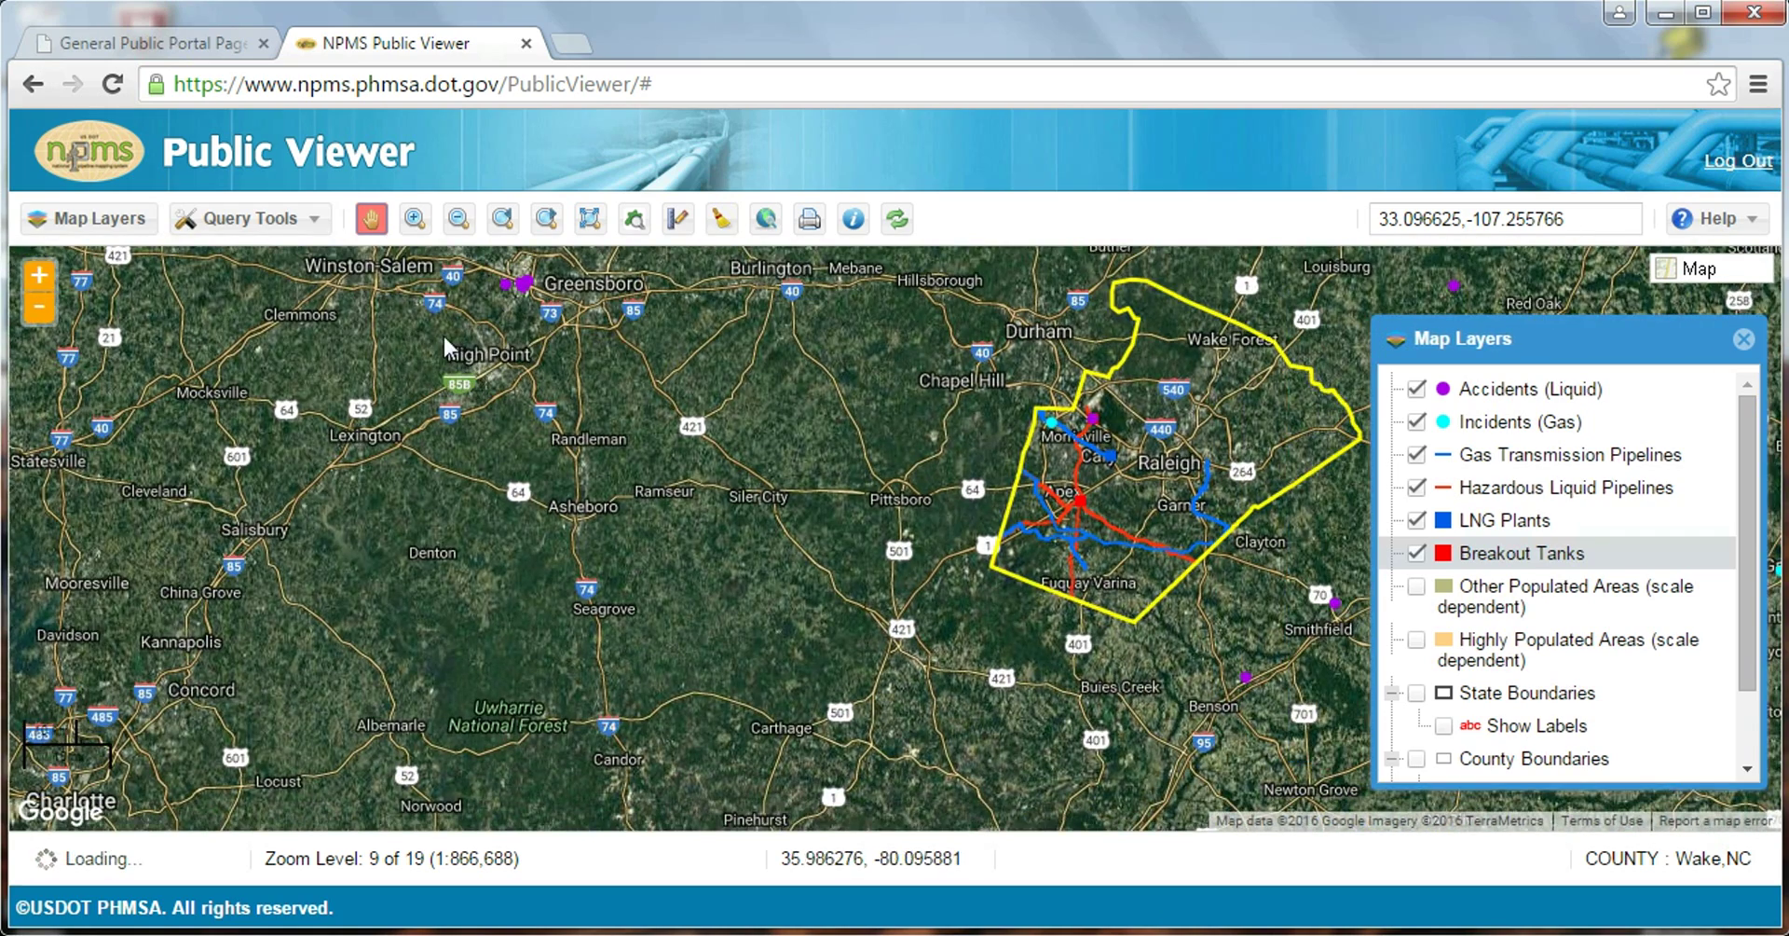
pyautogui.click(416, 220)
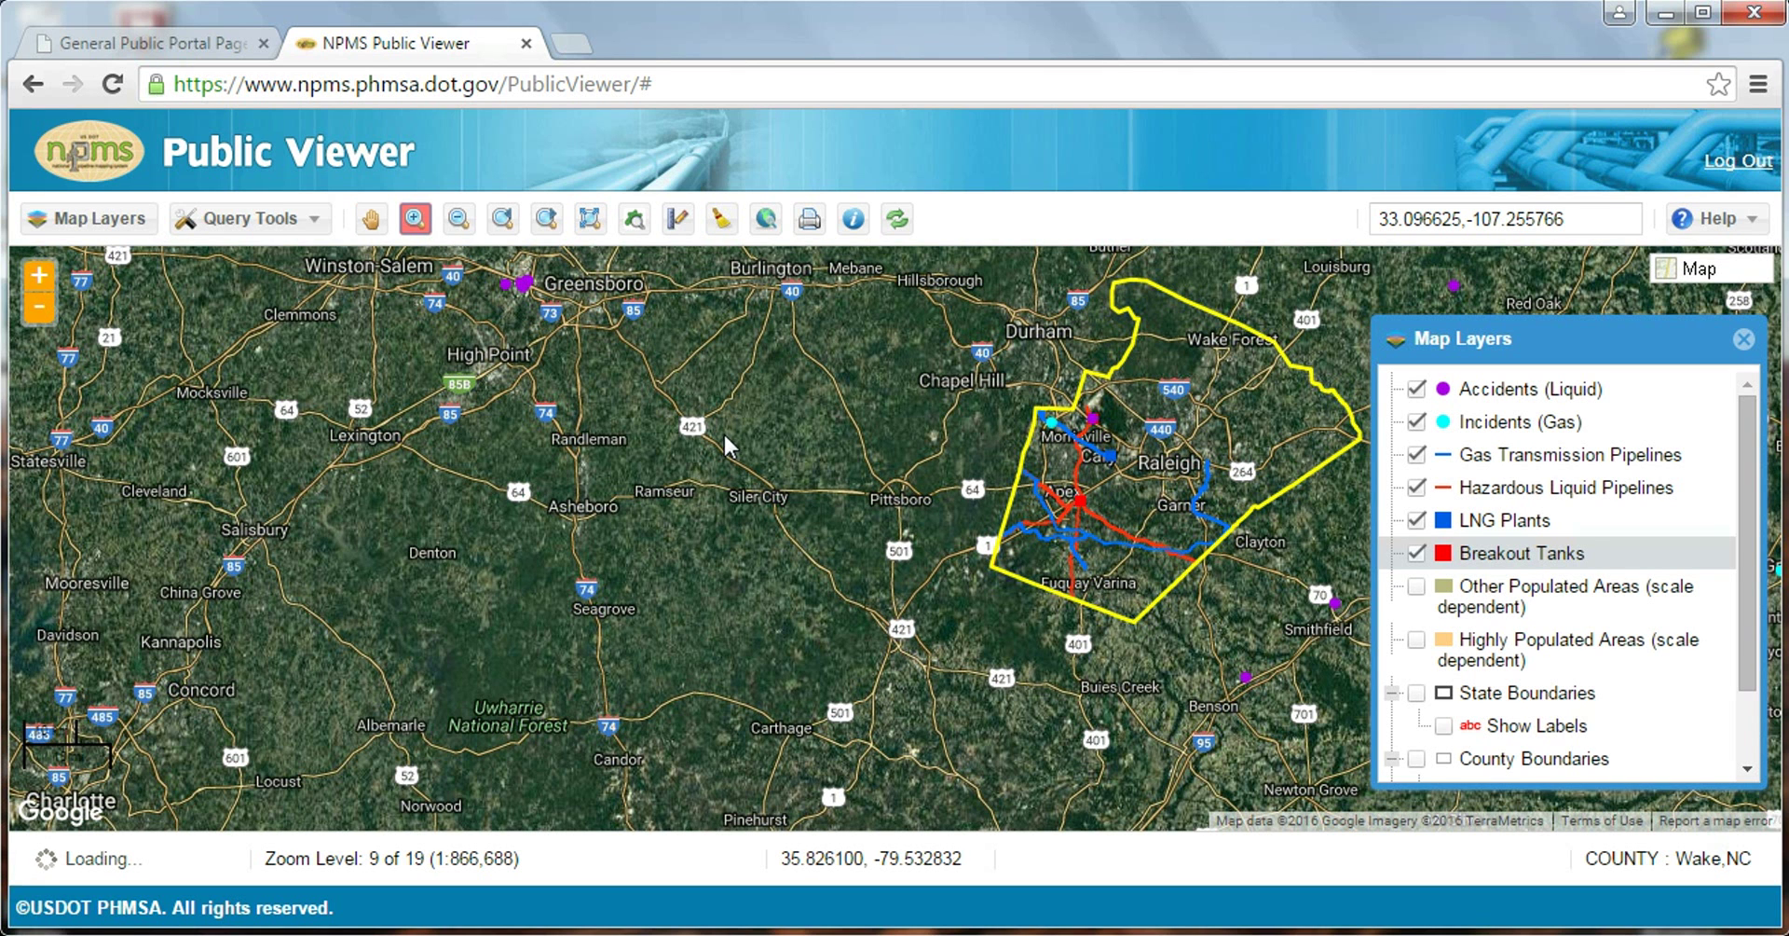
pyautogui.moveTo(945, 382); pyautogui.dragTo(1196, 555)
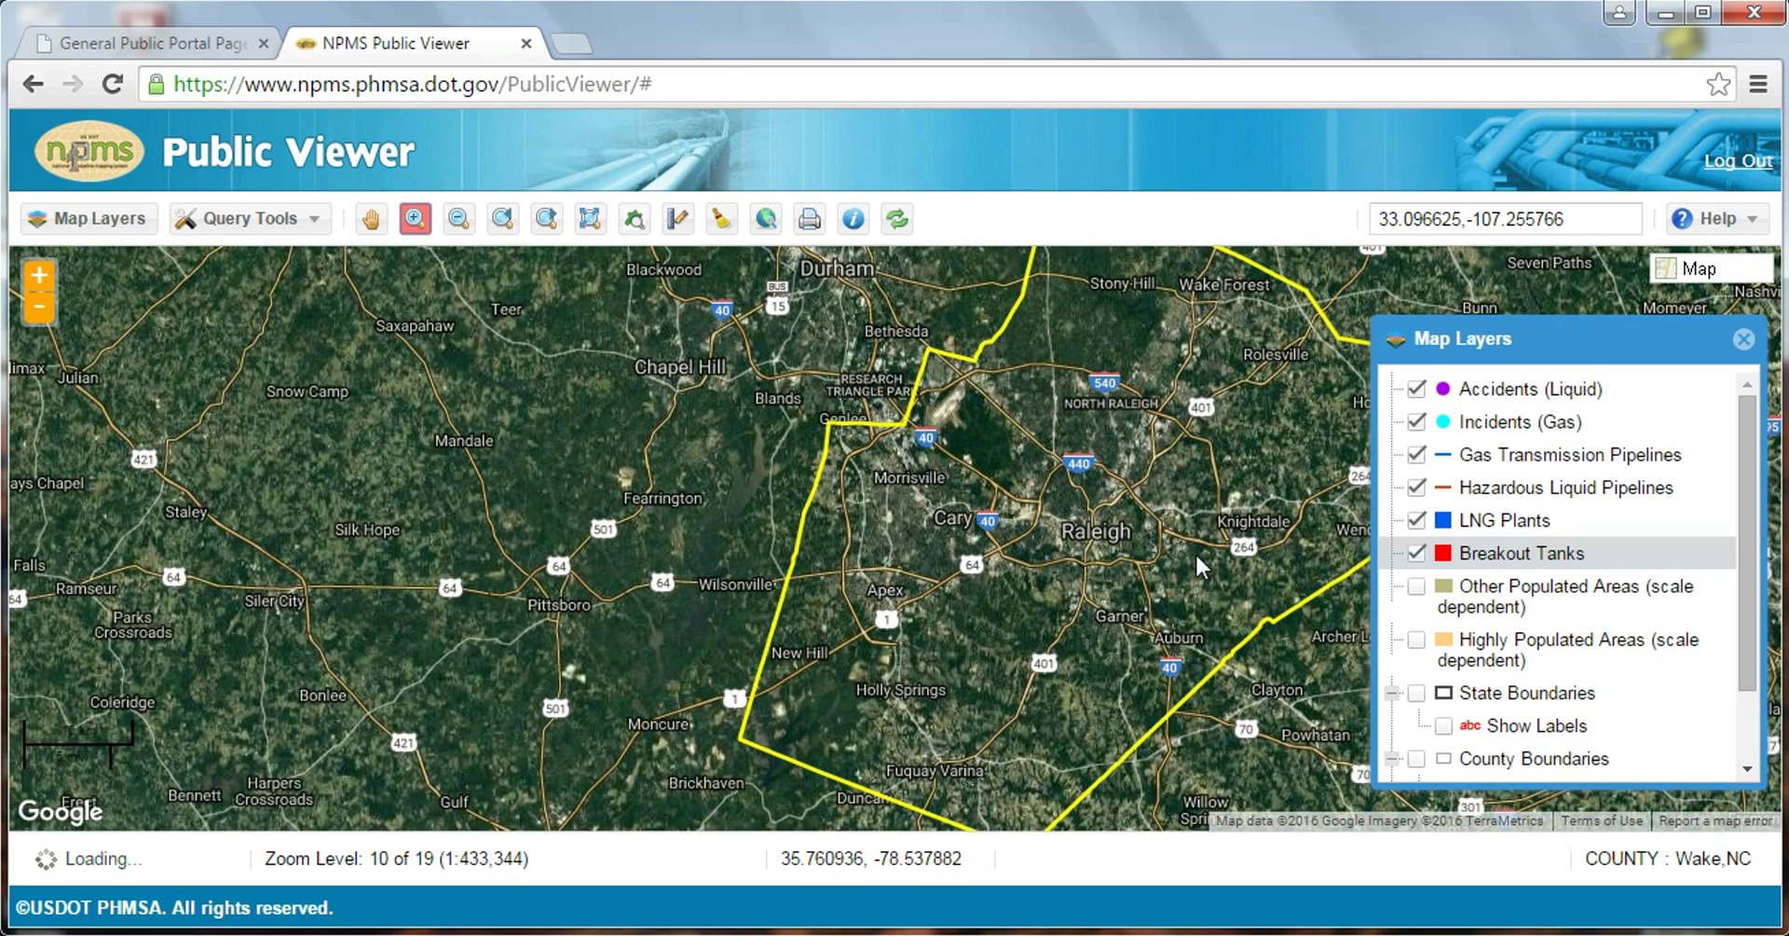
pyautogui.moveTo(763, 388); pyautogui.dragTo(1020, 559)
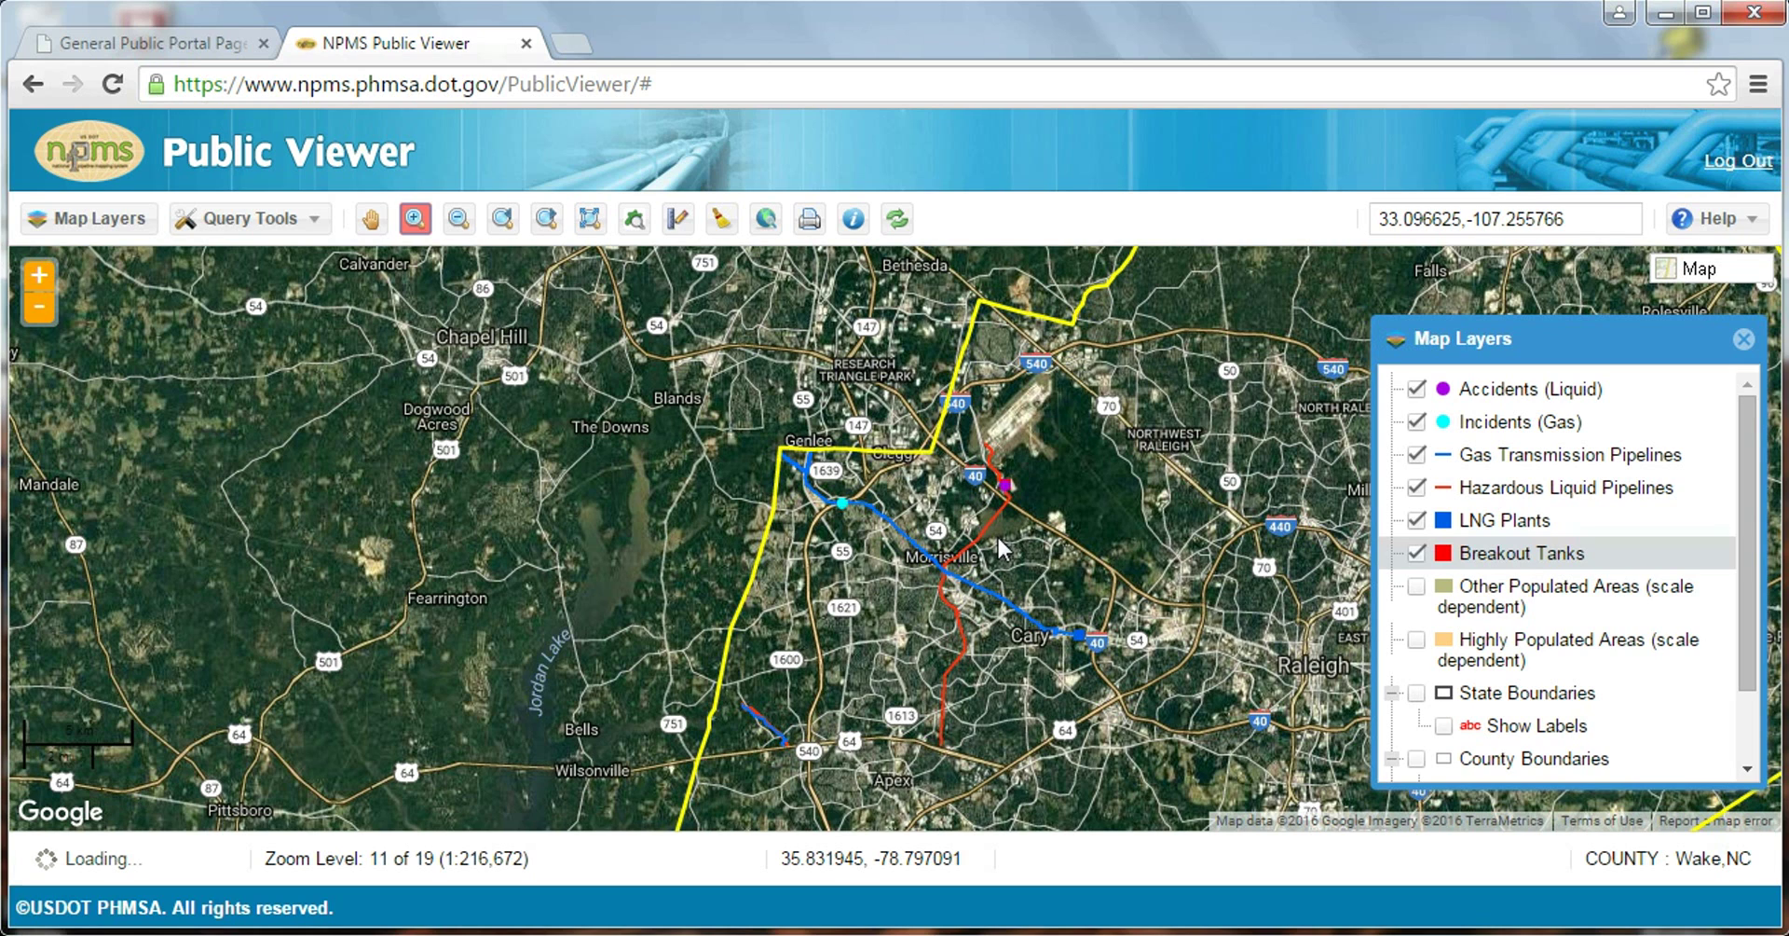
# Box-zoom out twice until central North Carolina surrounds Wake County.
pyautogui.click(458, 222)
pyautogui.moveTo(559, 381); pyautogui.dragTo(1143, 703)
pyautogui.moveTo(718, 411); pyautogui.dragTo(1105, 663)
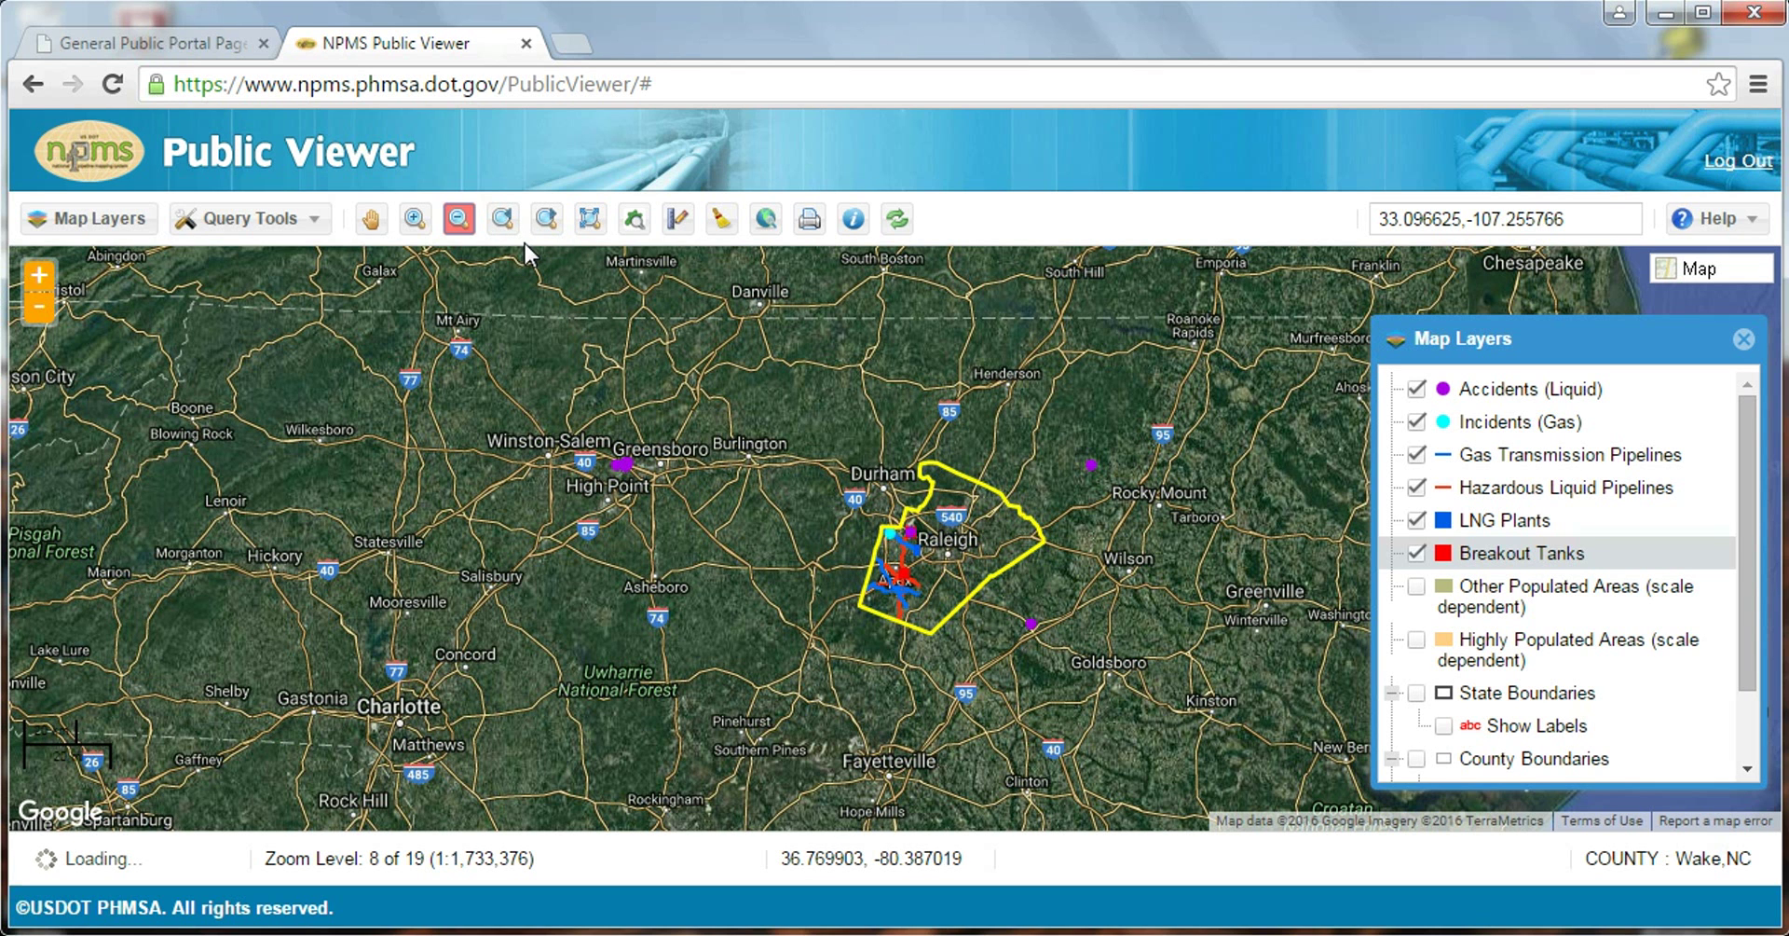
# Step back and forward through the zoom history, then fit the map to Wake County's outline.
pyautogui.click(502, 222)
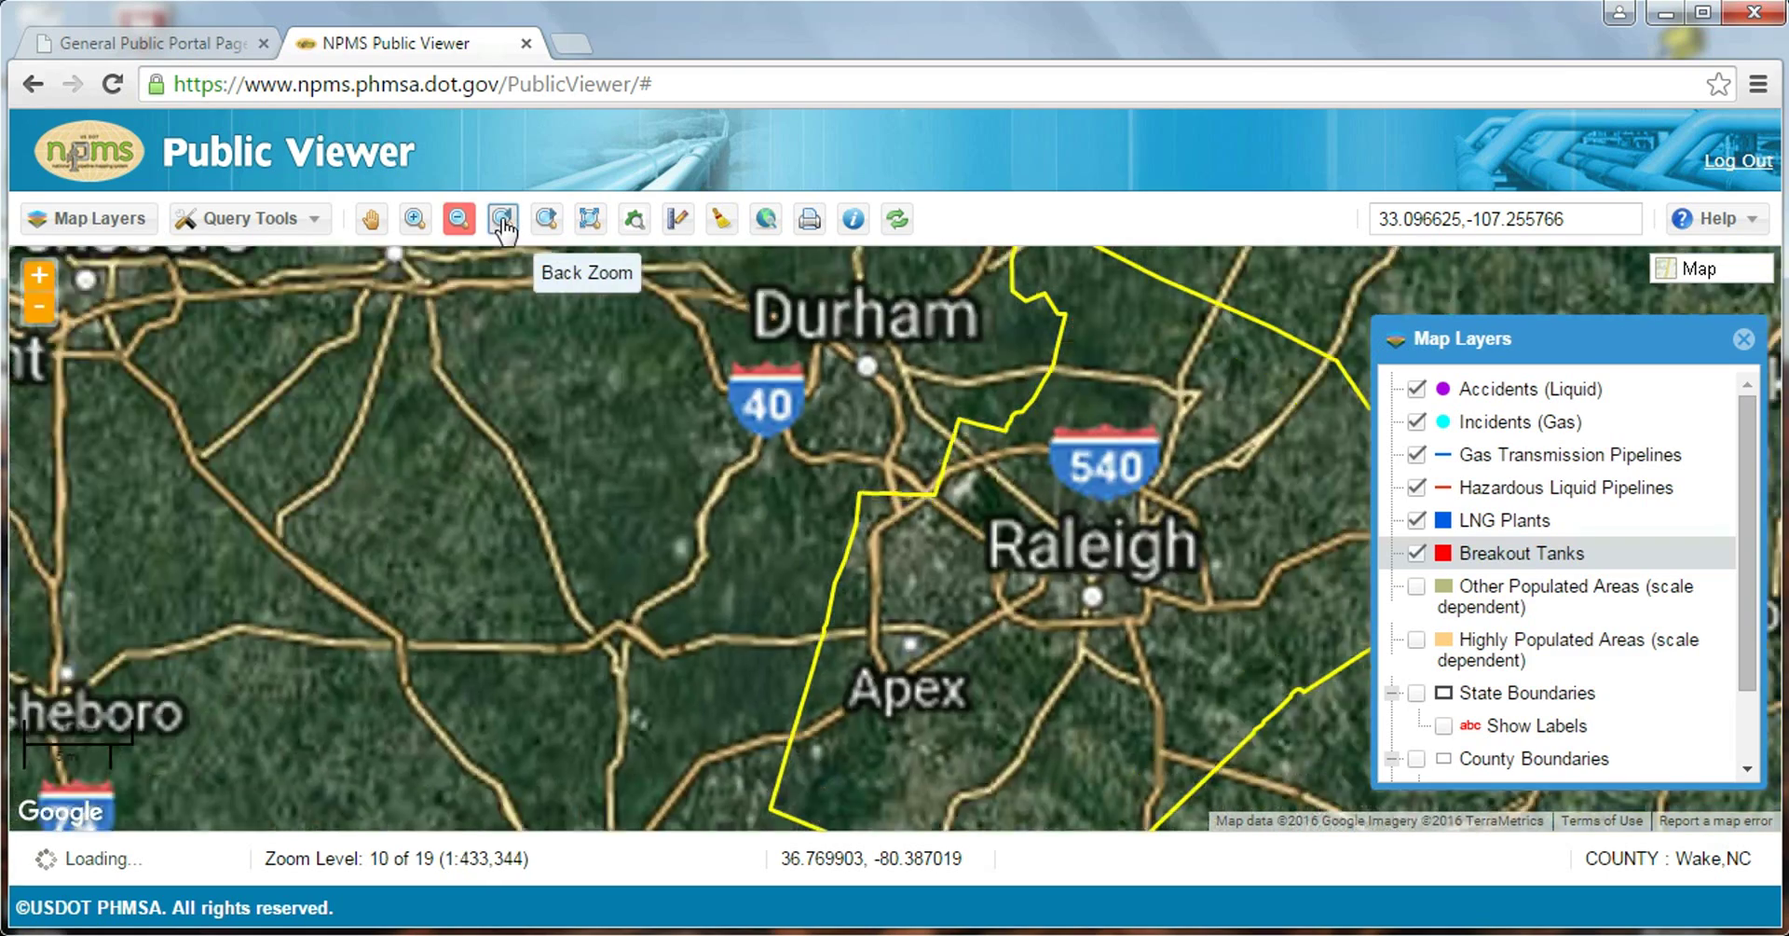
pyautogui.click(502, 221)
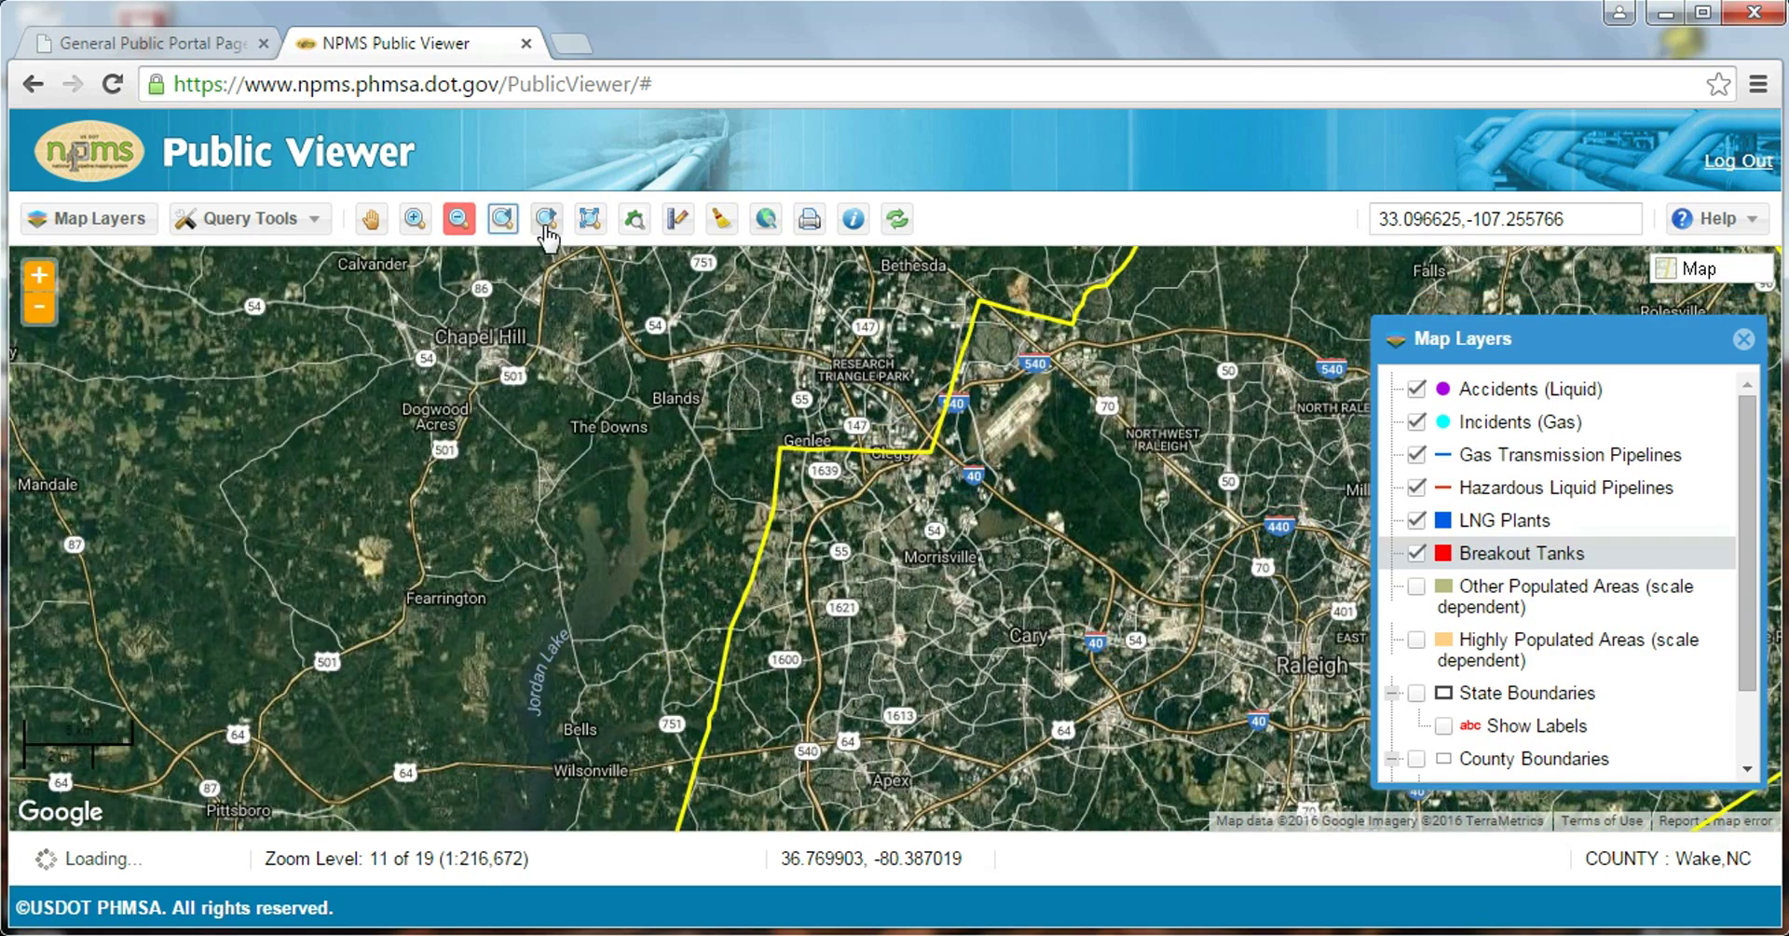
pyautogui.click(547, 222)
pyautogui.click(547, 222)
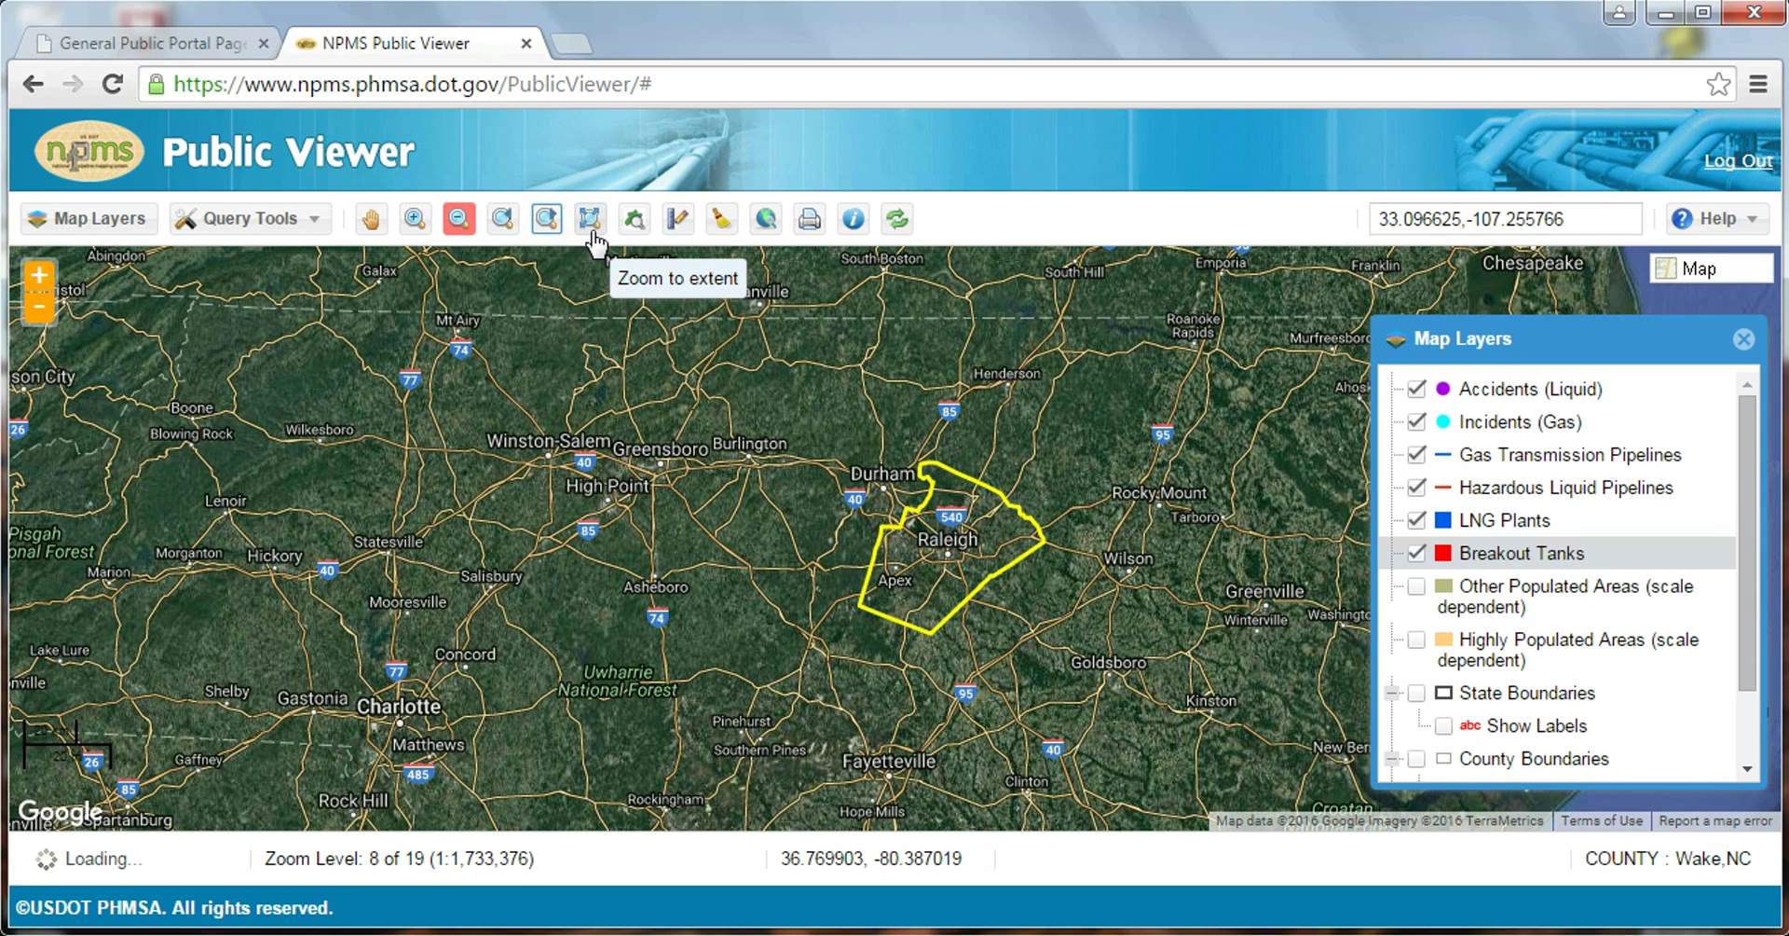
pyautogui.click(591, 220)
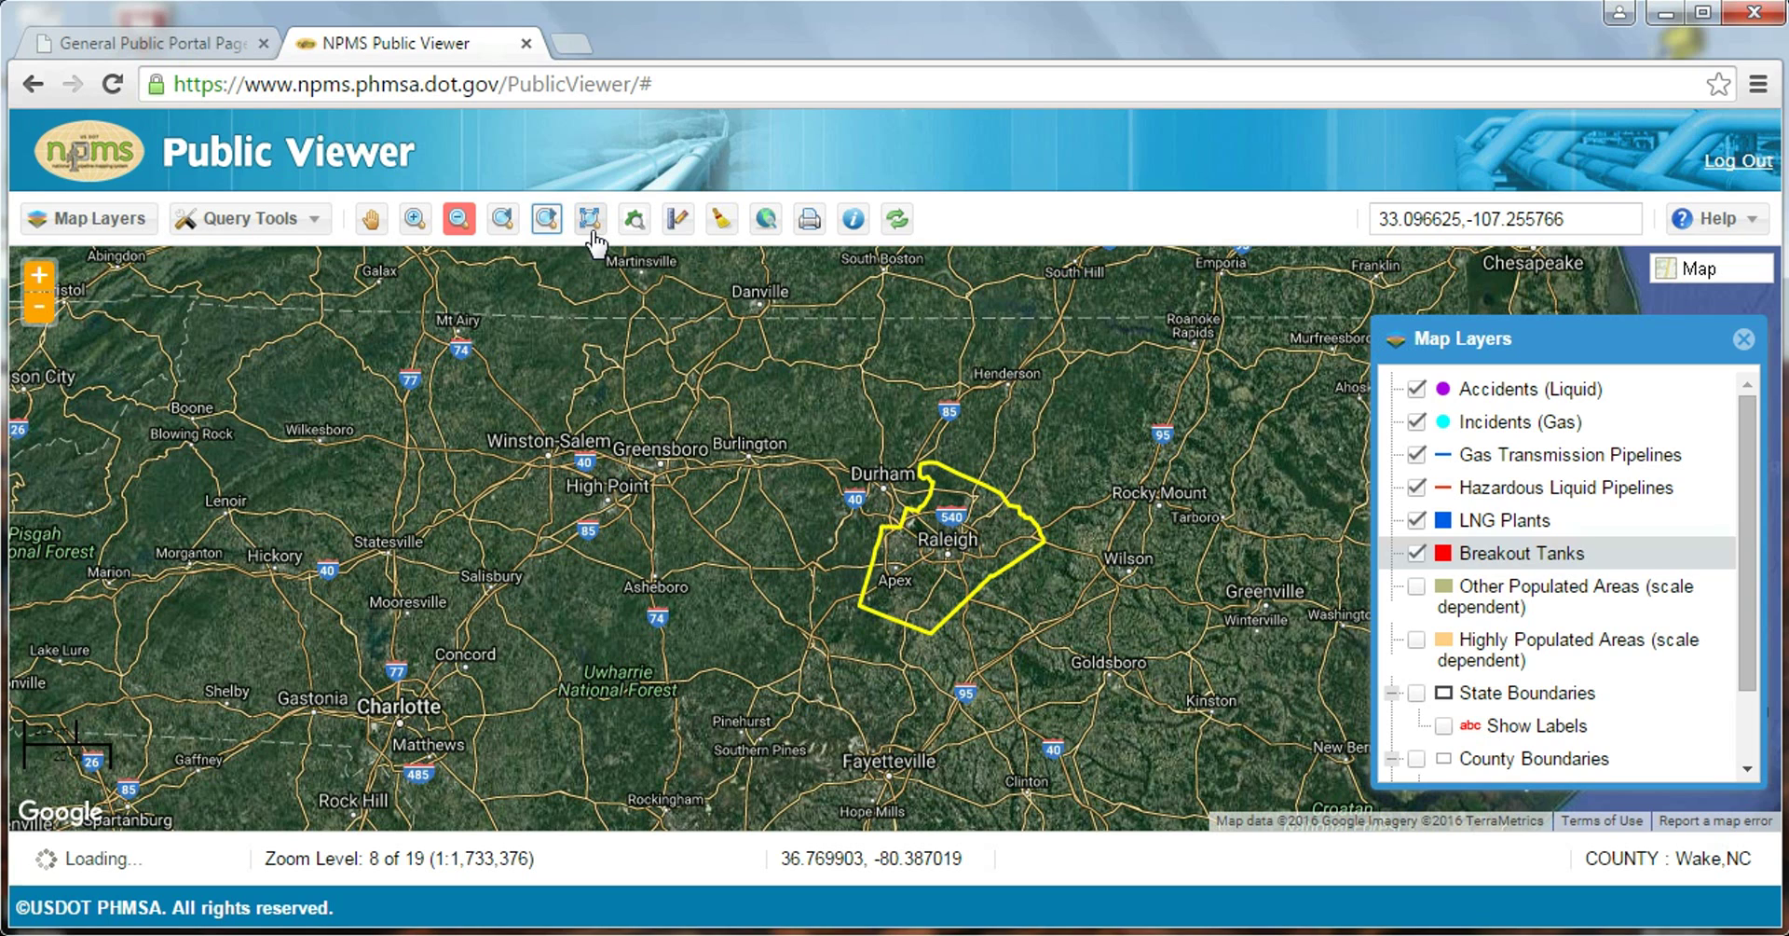
pyautogui.click(593, 233)
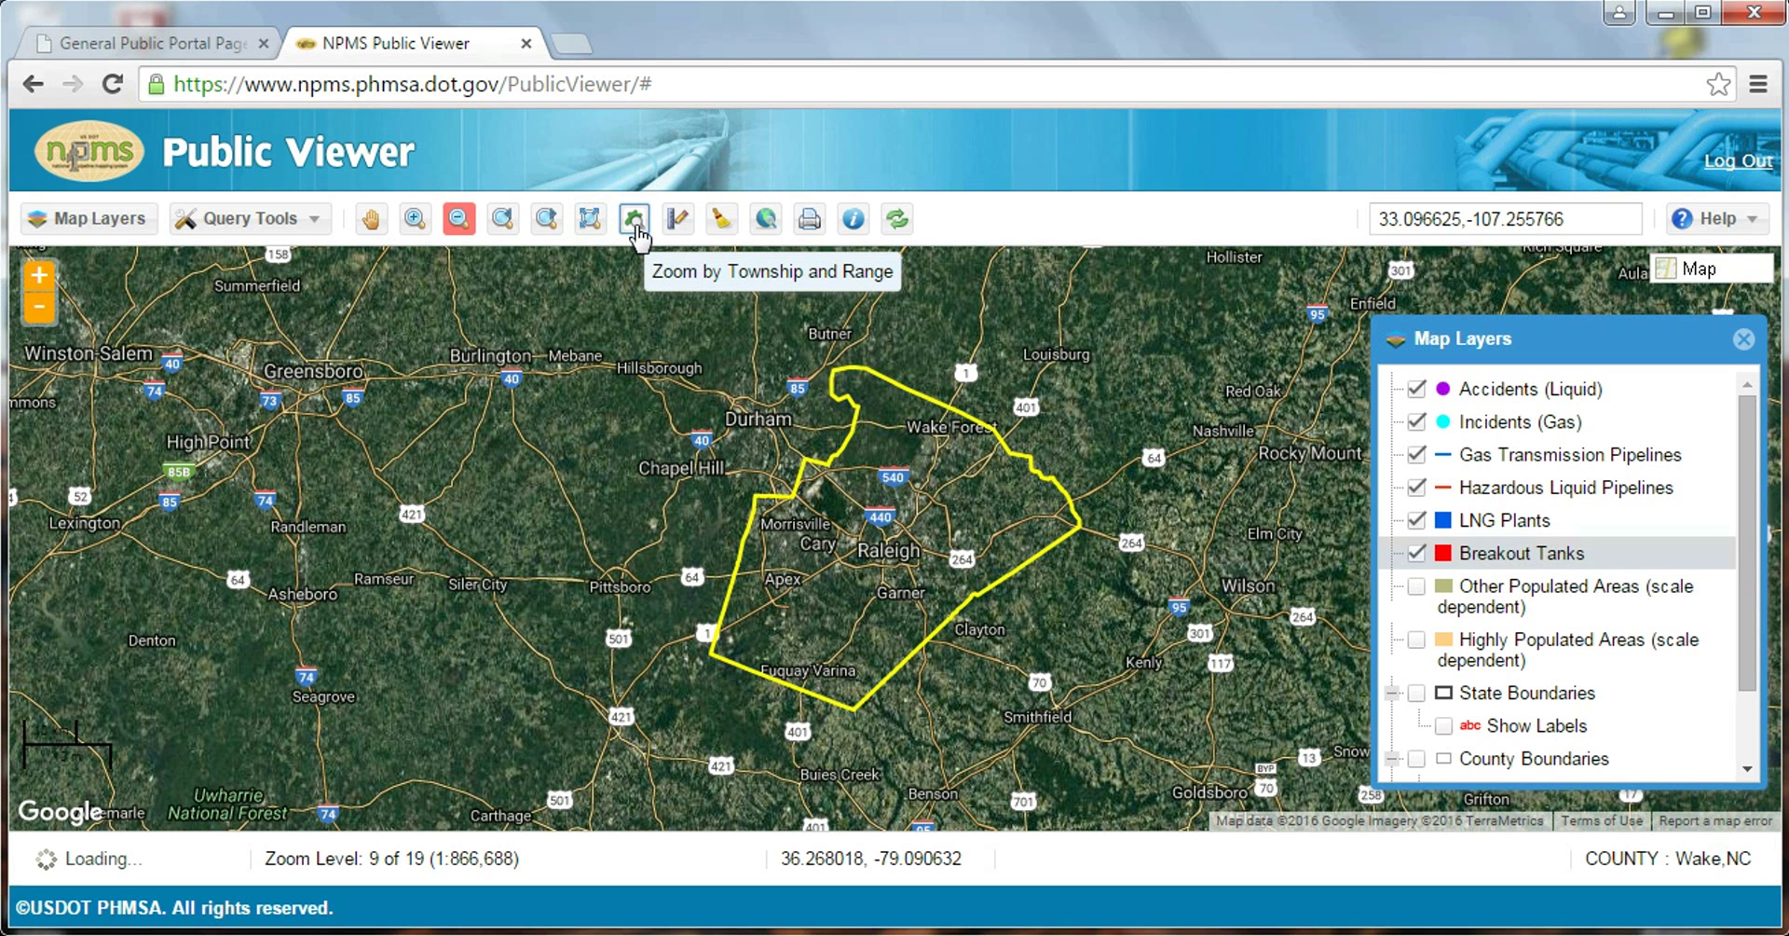
# Open the Zoom by Township and Range search and close it without searching.
pyautogui.click(636, 224)
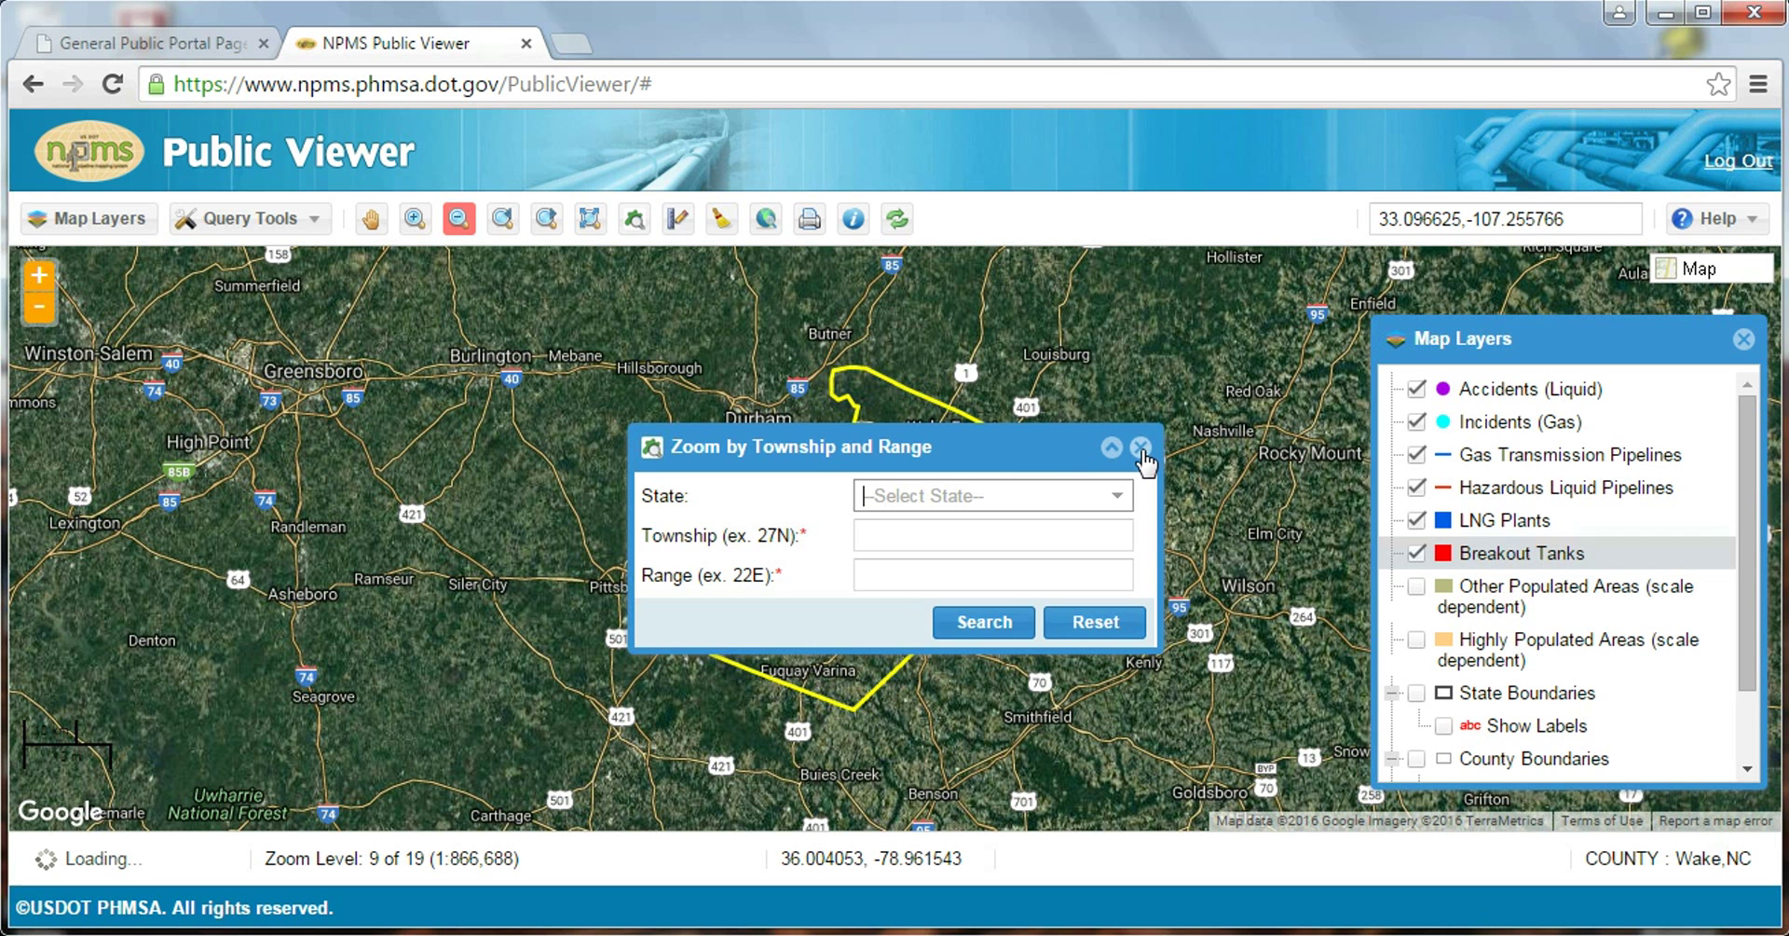
pyautogui.click(1141, 448)
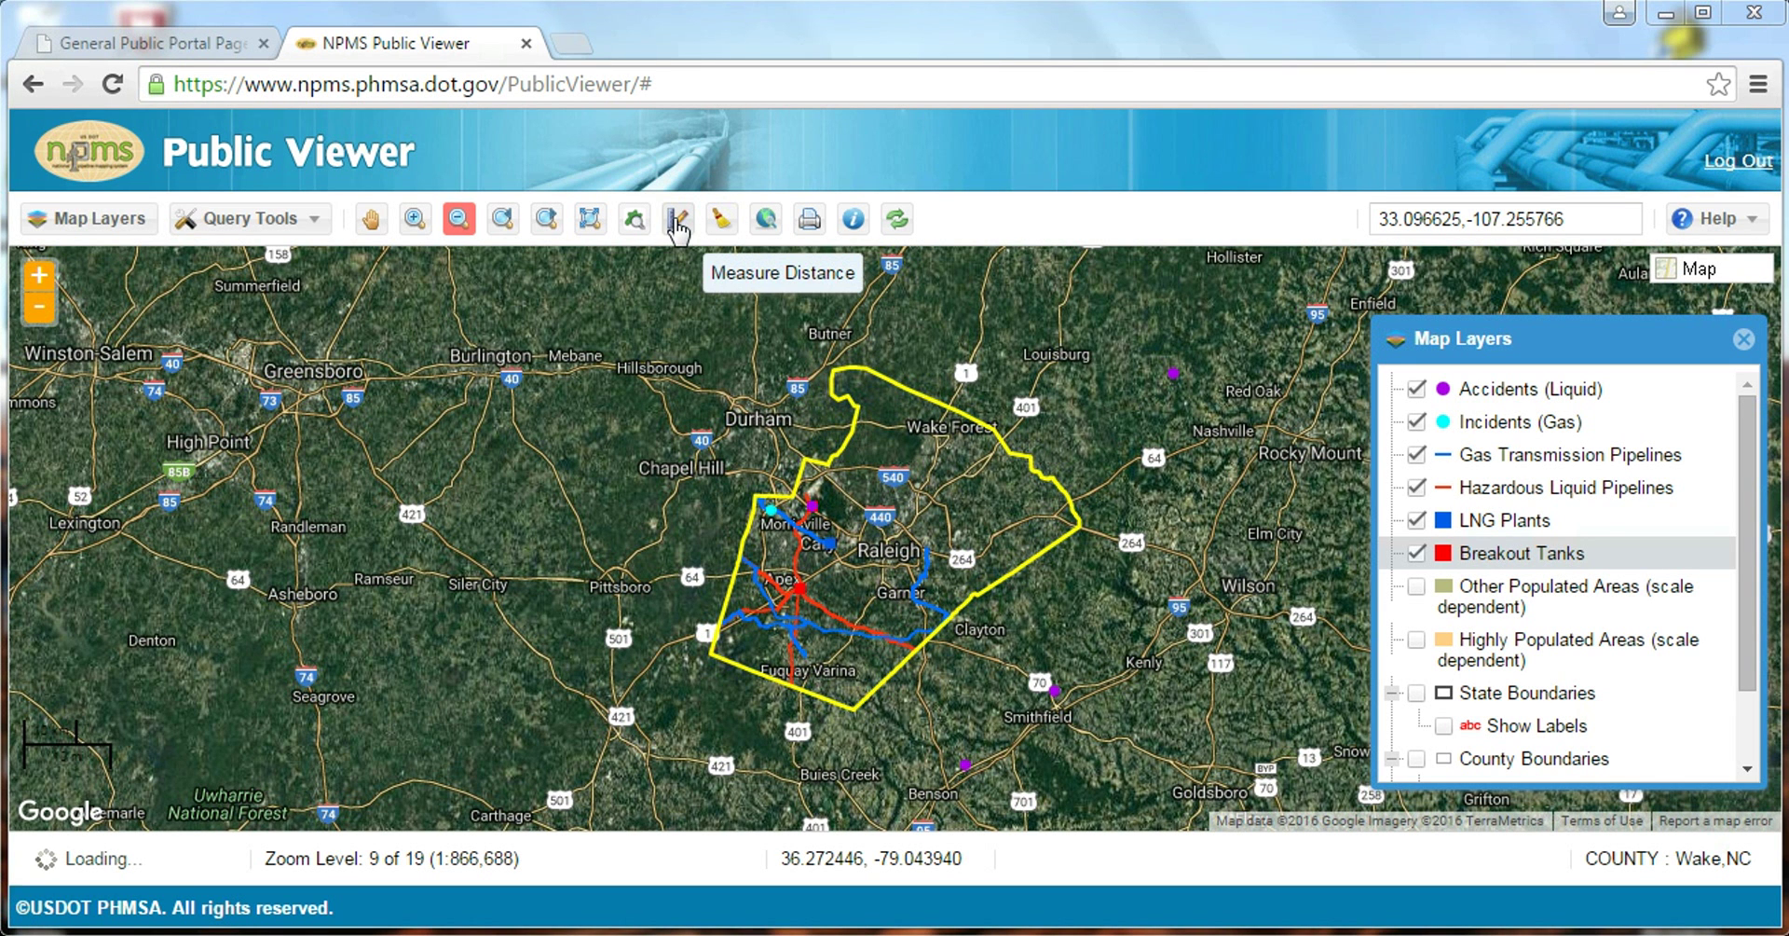
# Box-zoom twice into northwest Wake County near Genlee, reaching zoom level 13.
pyautogui.click(407, 216)
pyautogui.moveTo(736, 473); pyautogui.dragTo(846, 542)
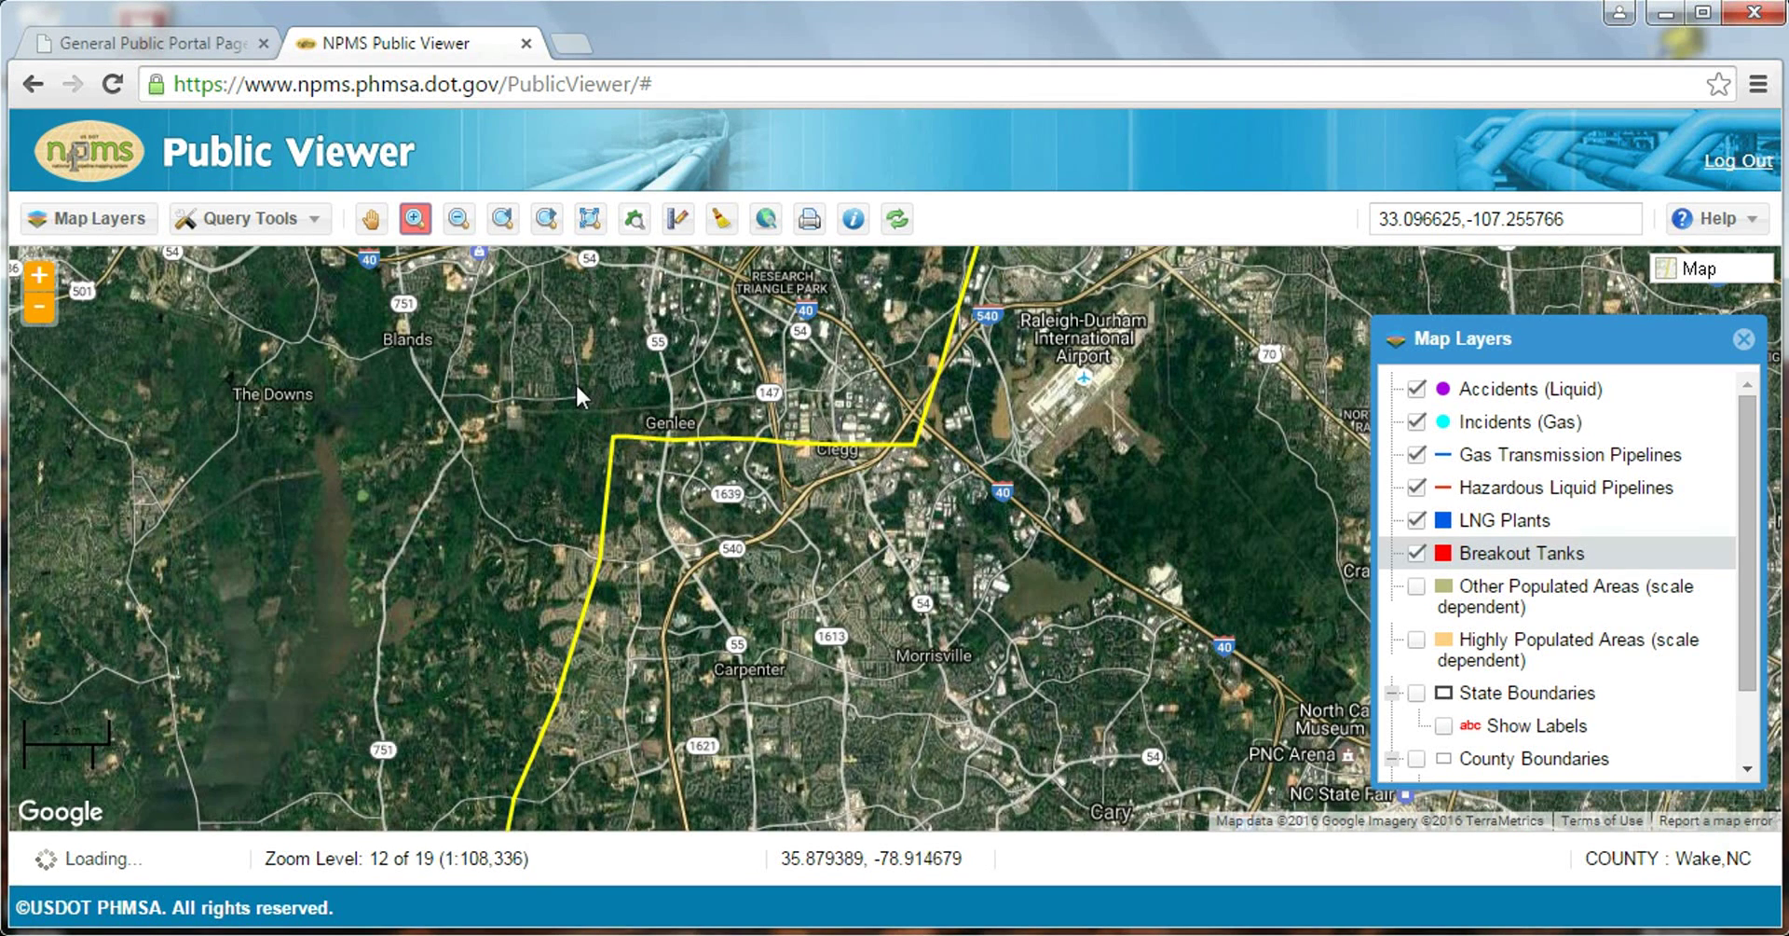
pyautogui.moveTo(572, 388); pyautogui.dragTo(1015, 567)
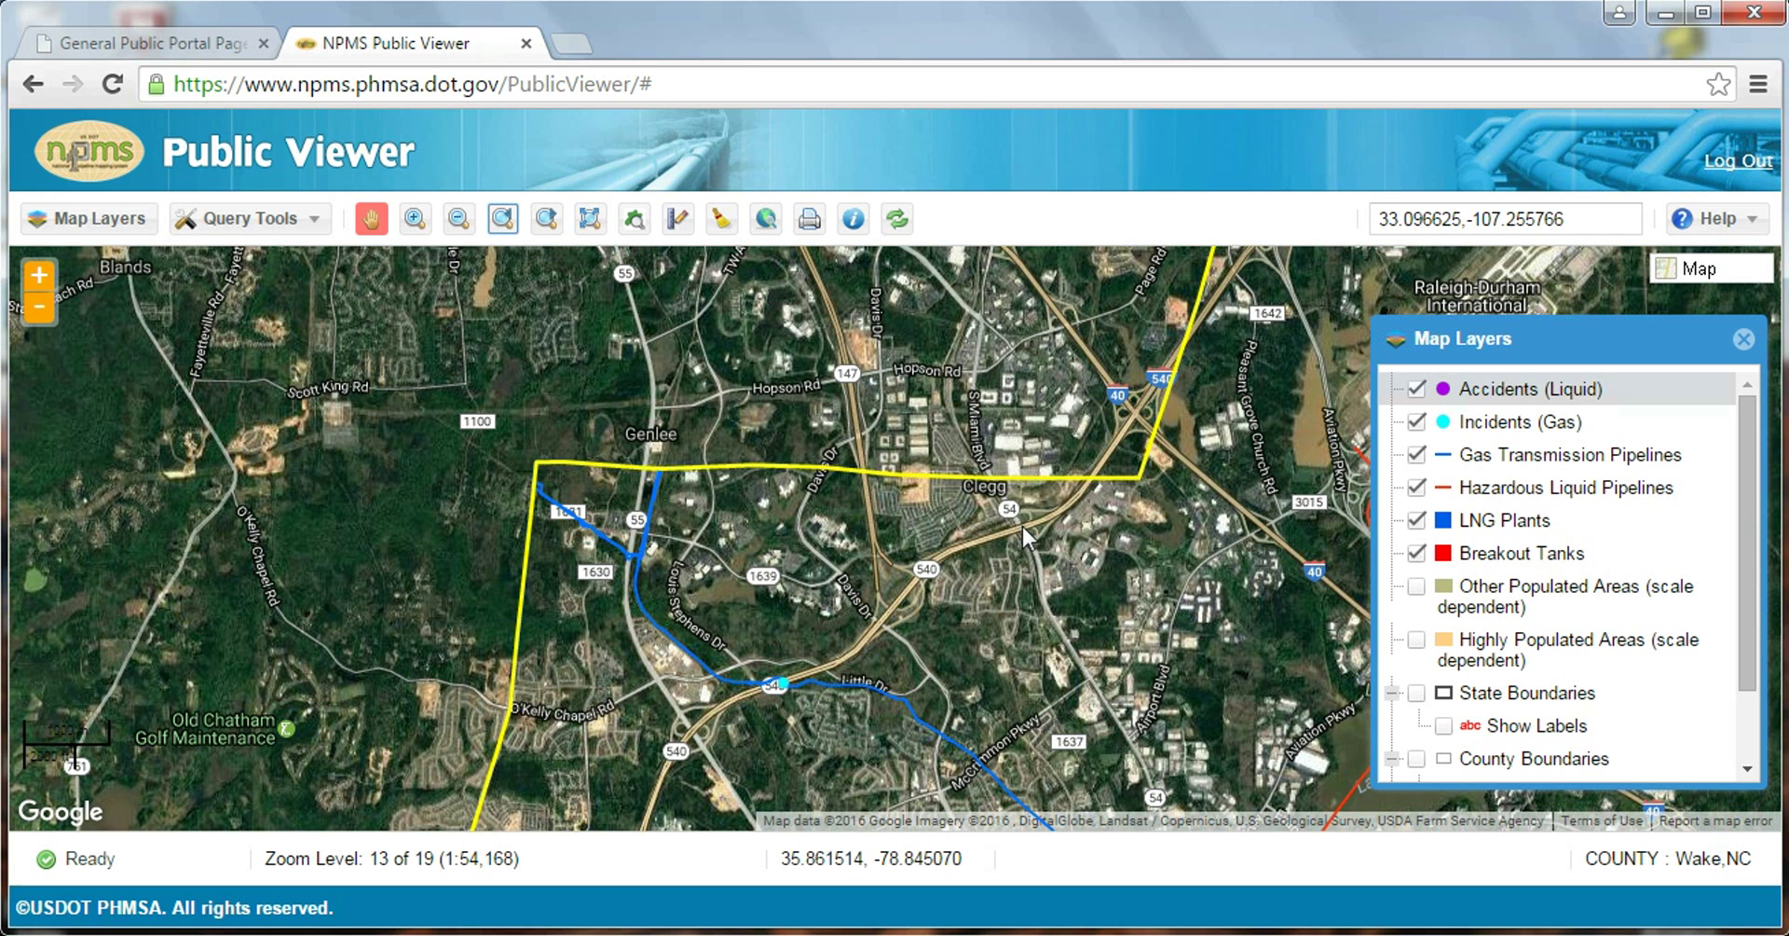
pyautogui.click(680, 220)
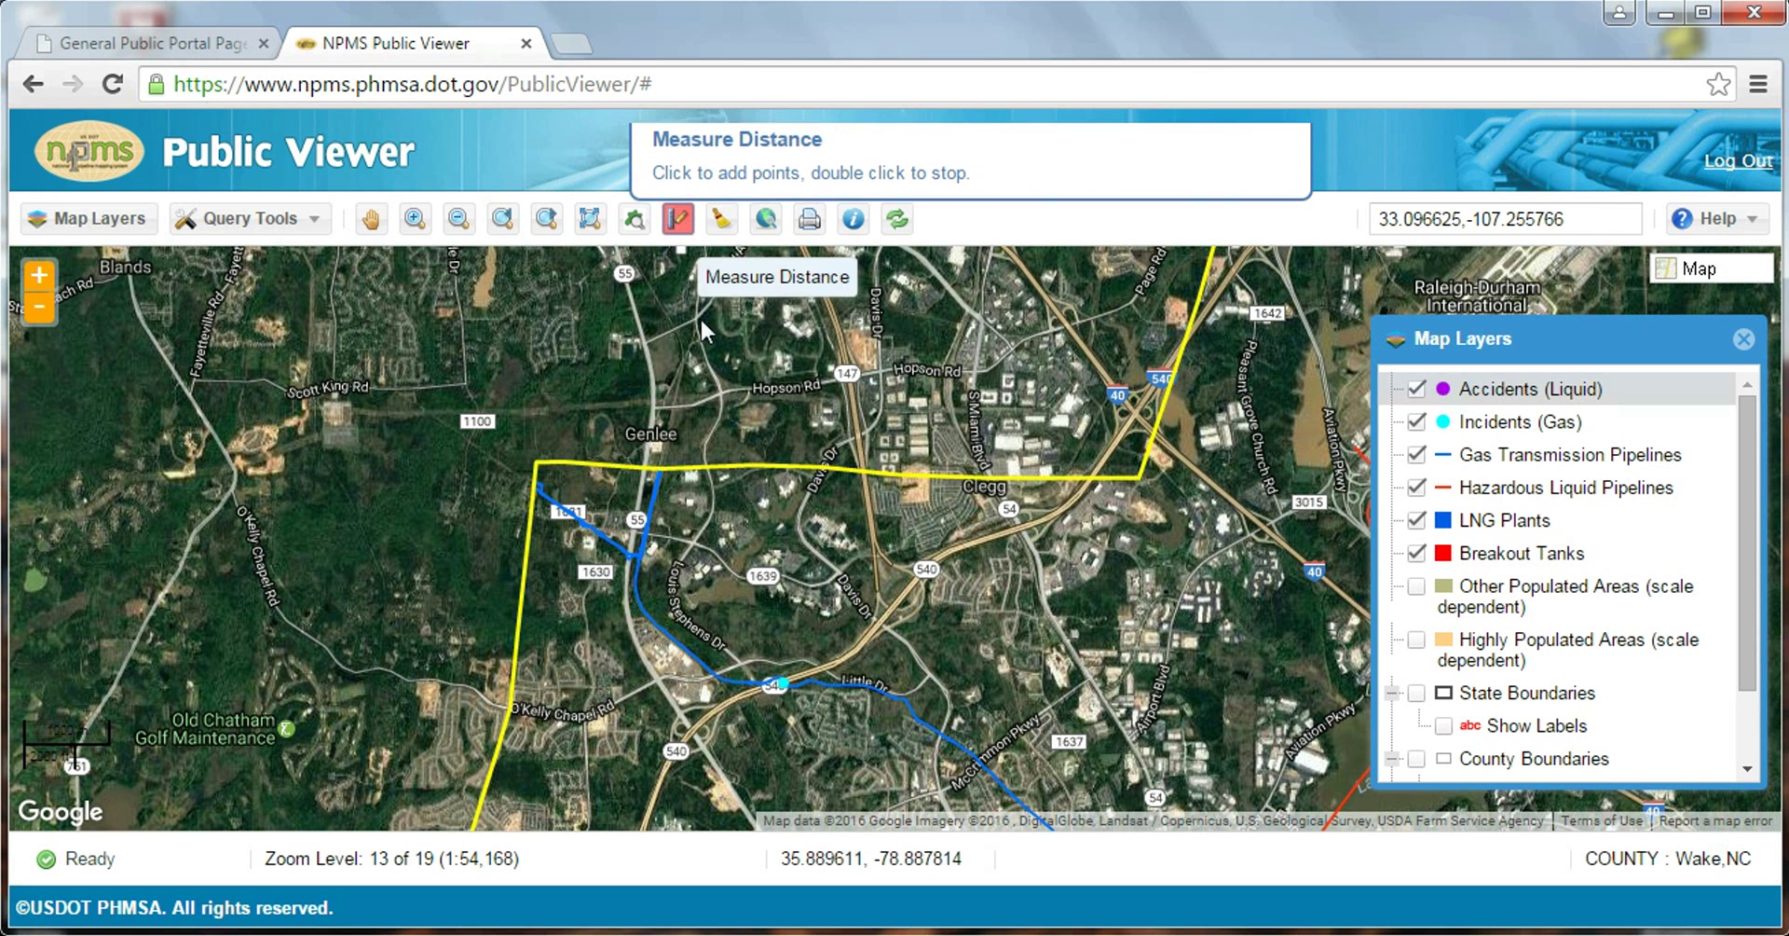
# Measure 2.078 miles along Highway 540 from the gas pipeline to the highway junction.
pyautogui.click(786, 685)
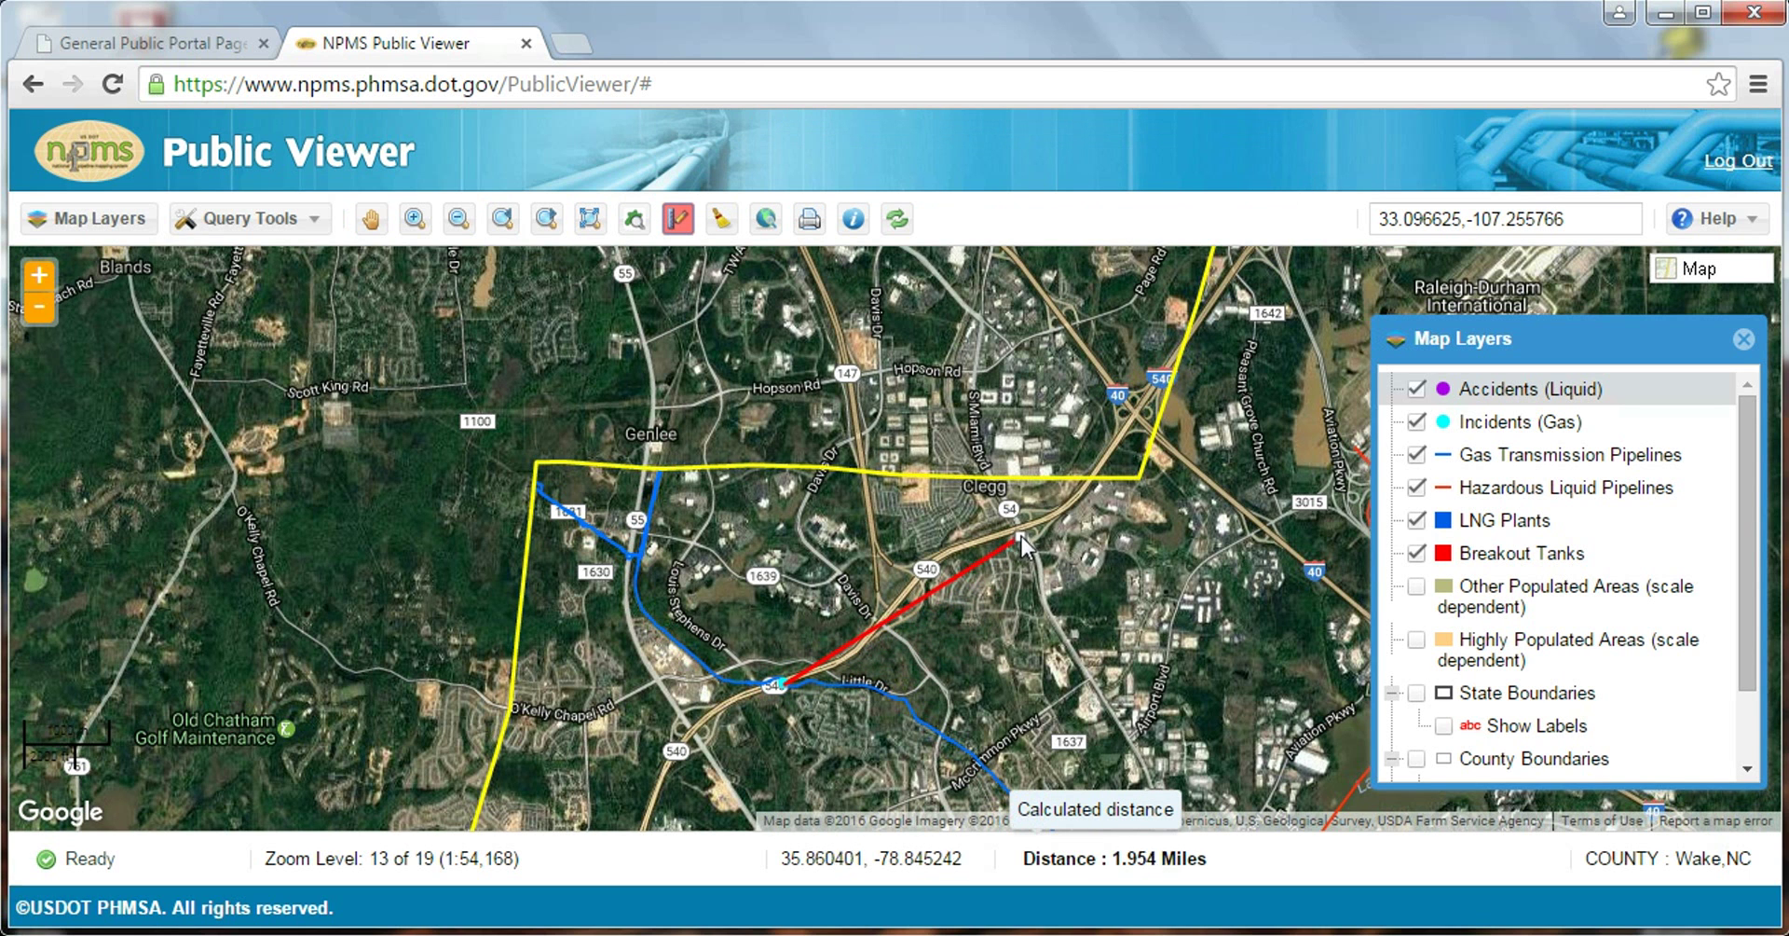
pyautogui.click(785, 684)
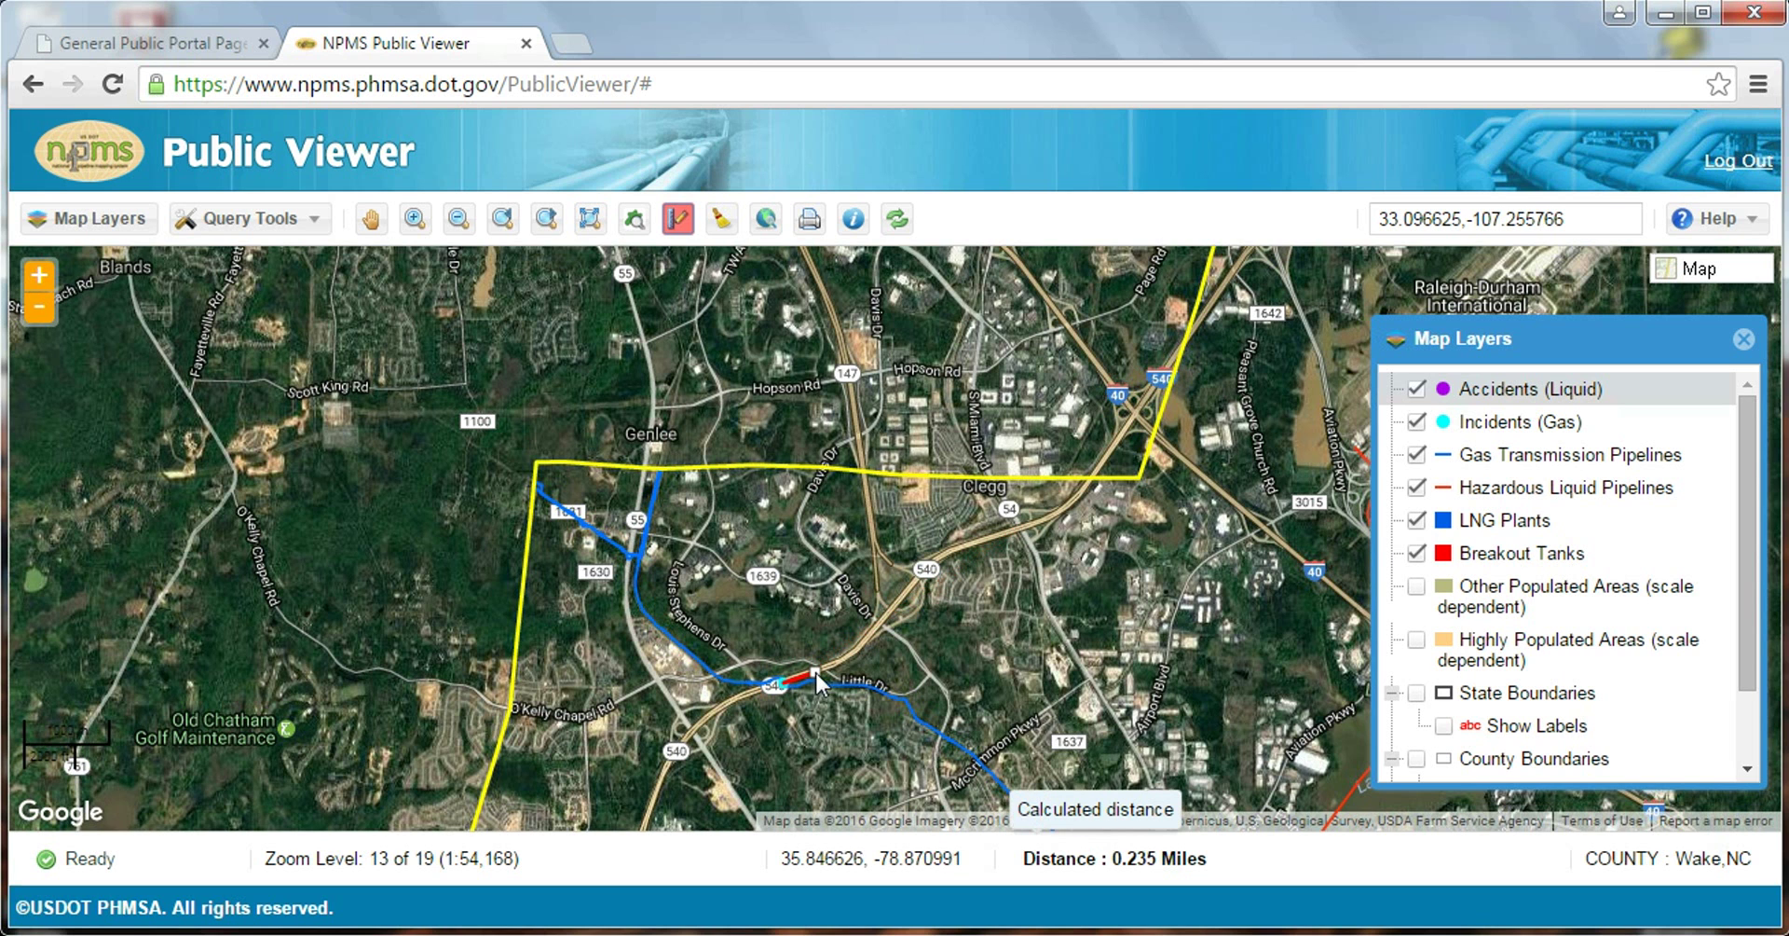
pyautogui.click(846, 657)
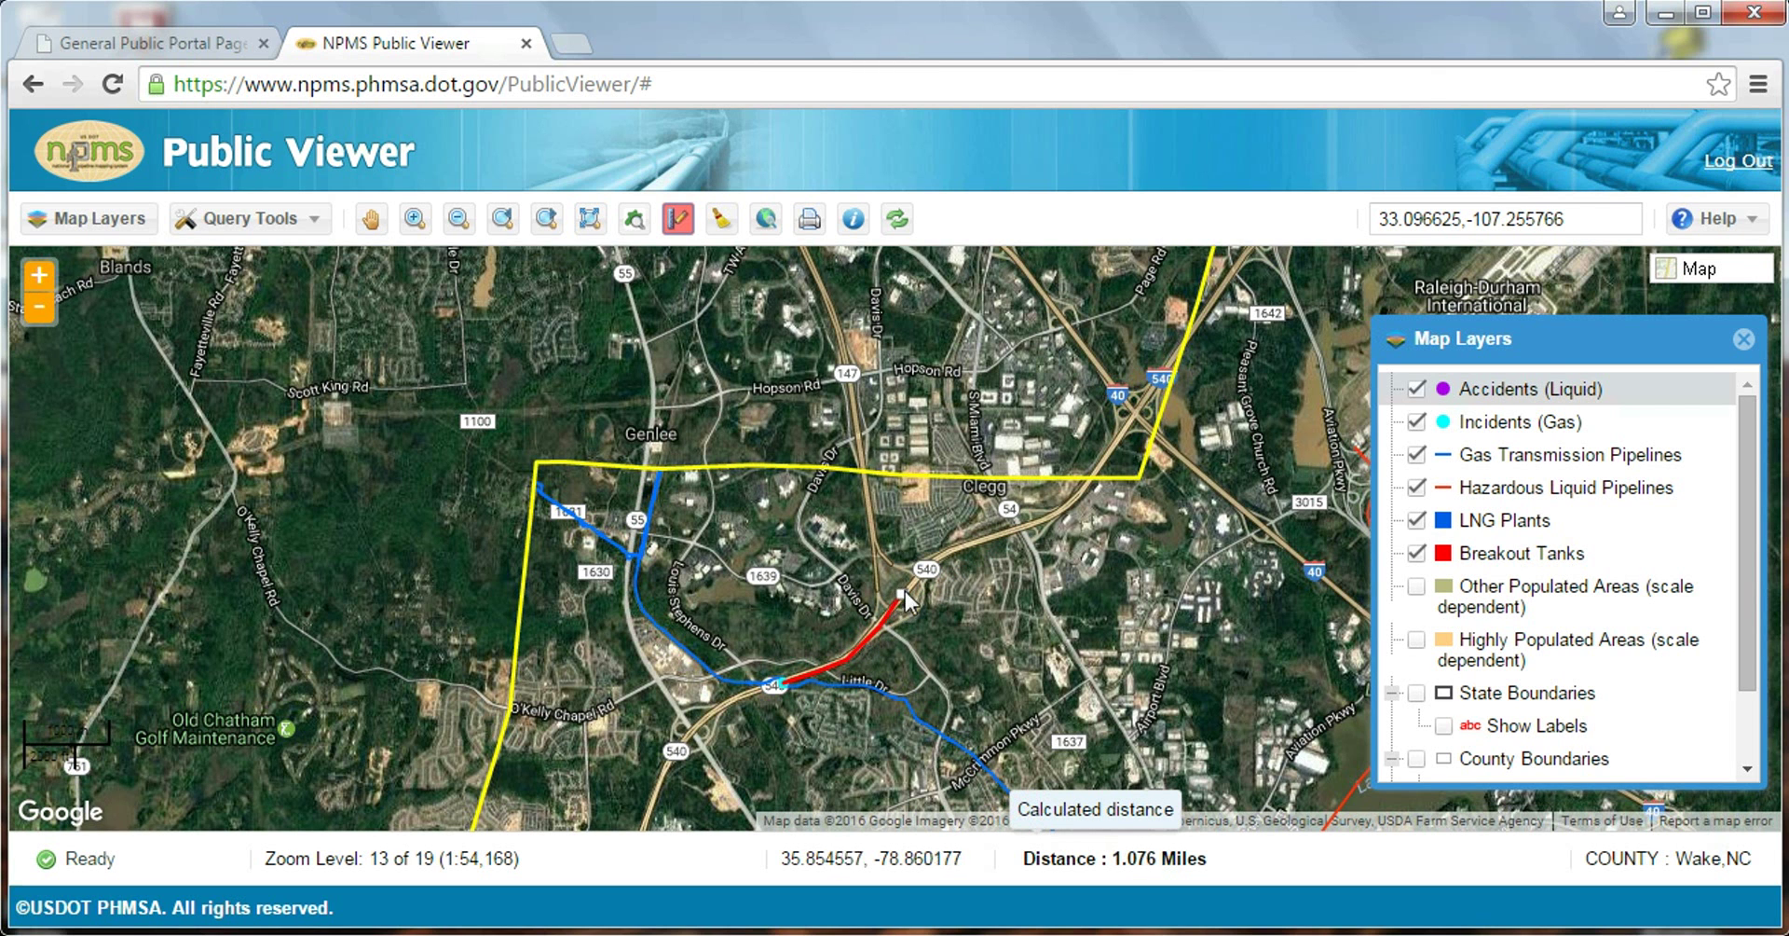
pyautogui.click(937, 558)
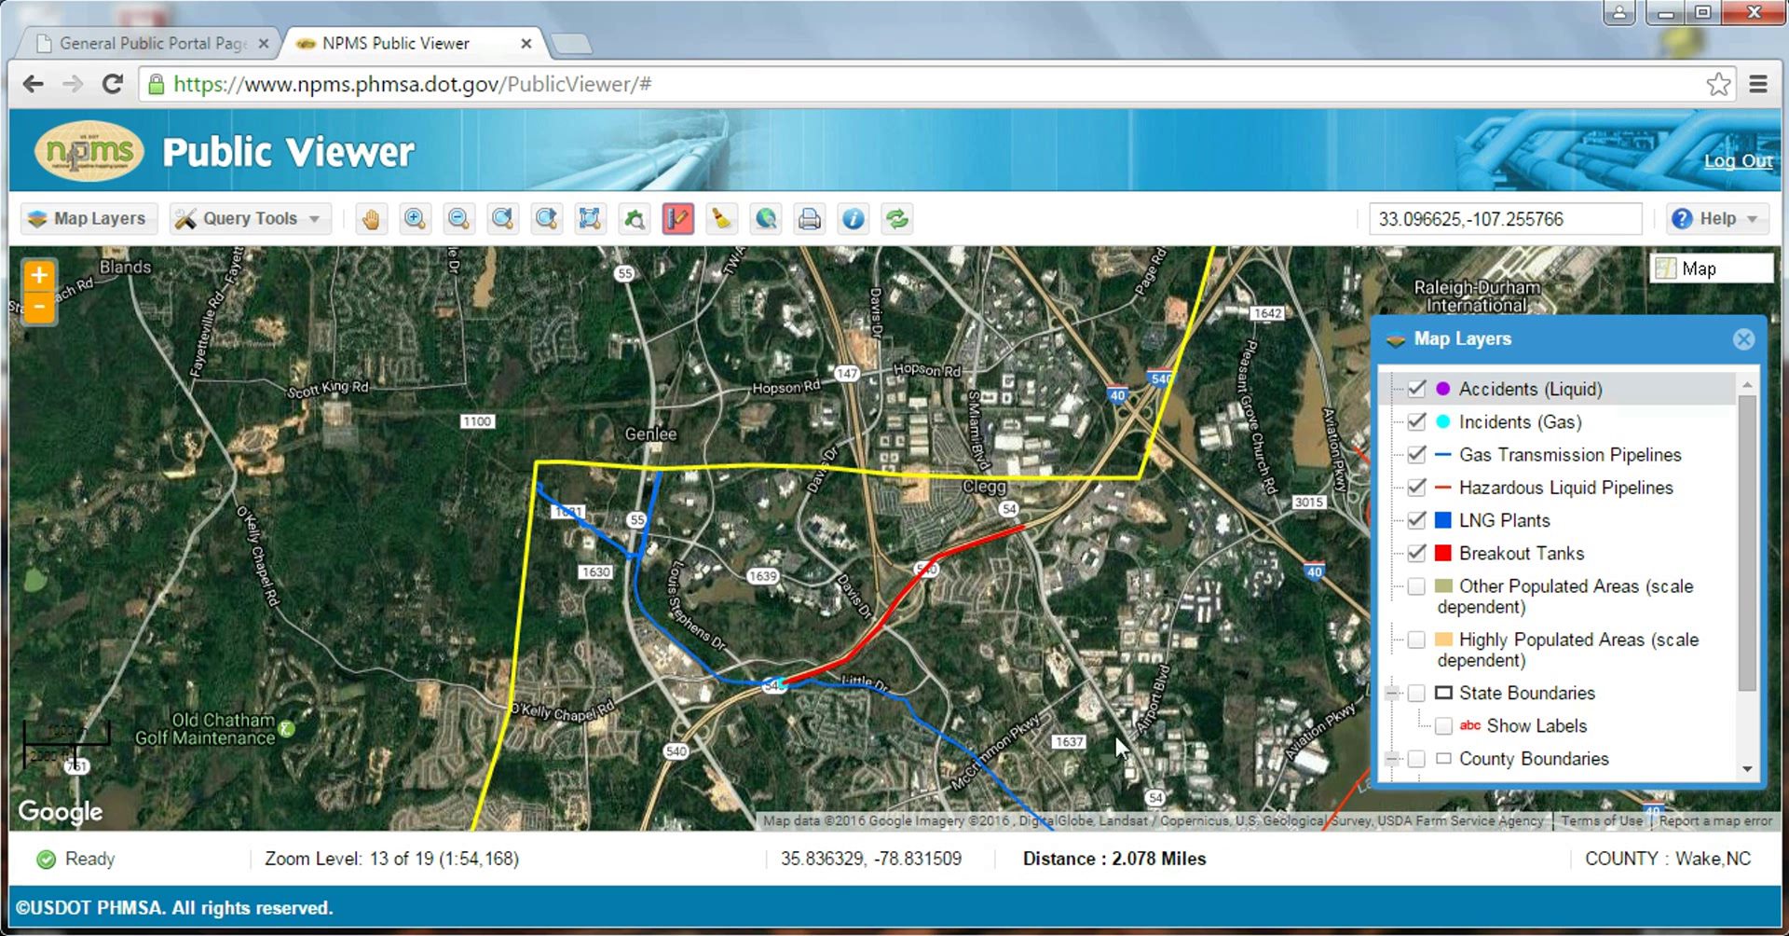
# Clear the measured line from the map and show the overview map locating the Durham–Raleigh area.
pyautogui.click(722, 221)
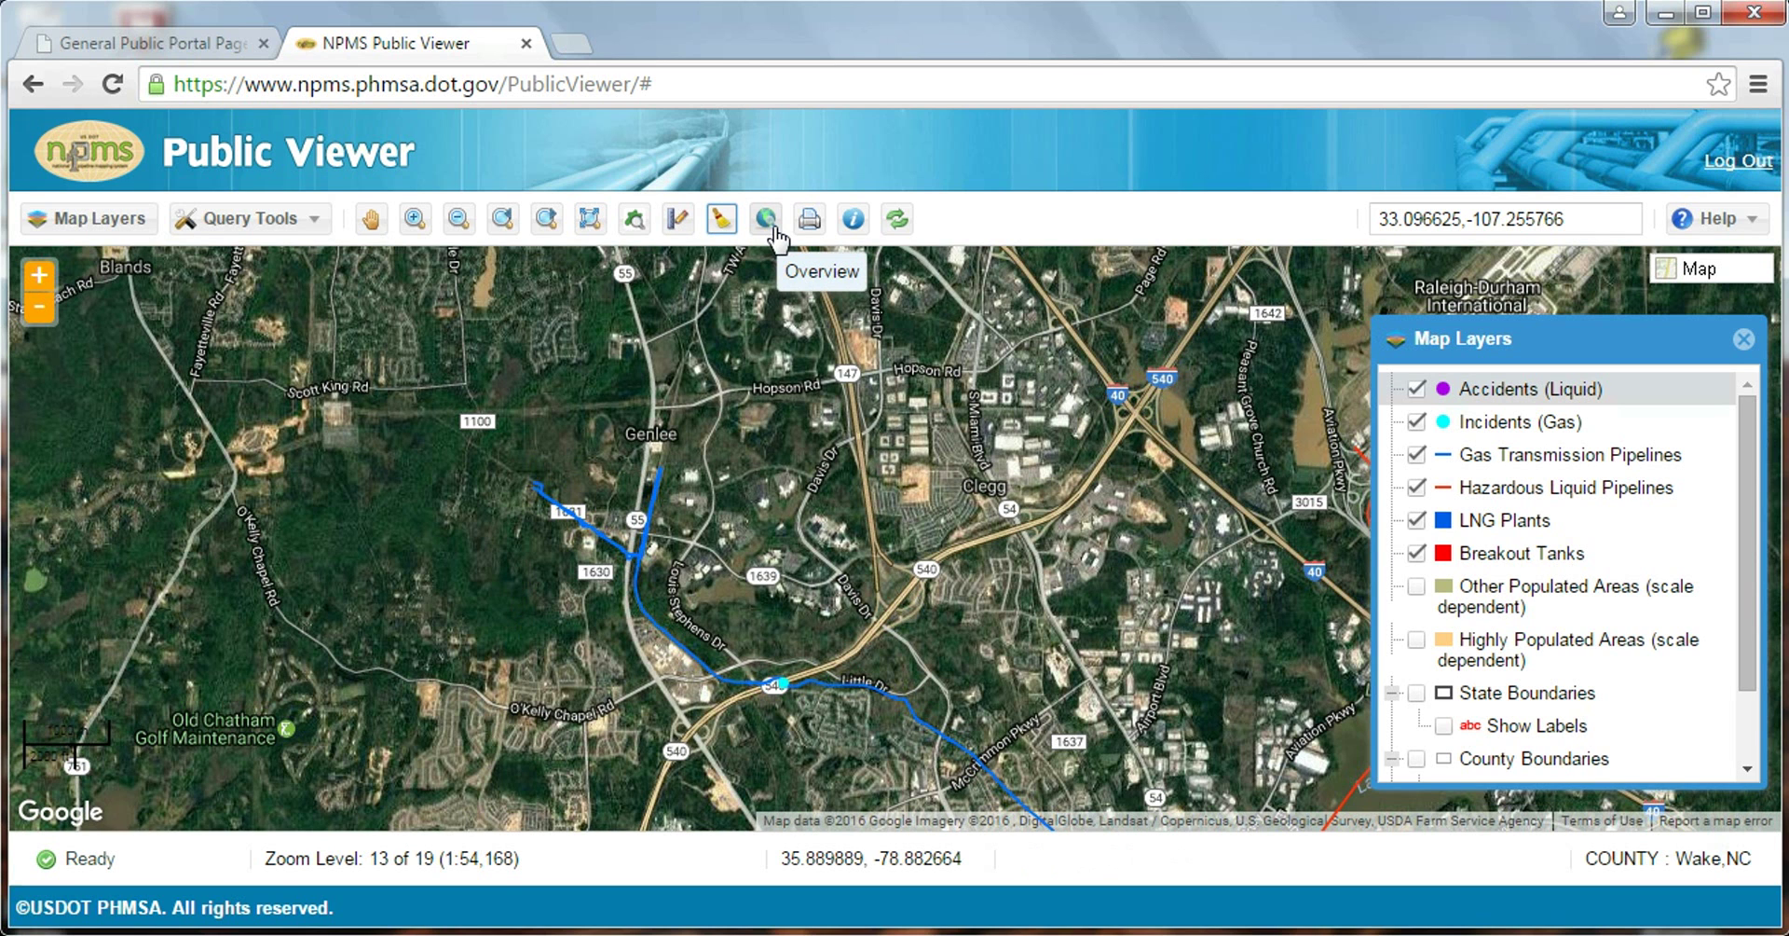
pyautogui.click(766, 220)
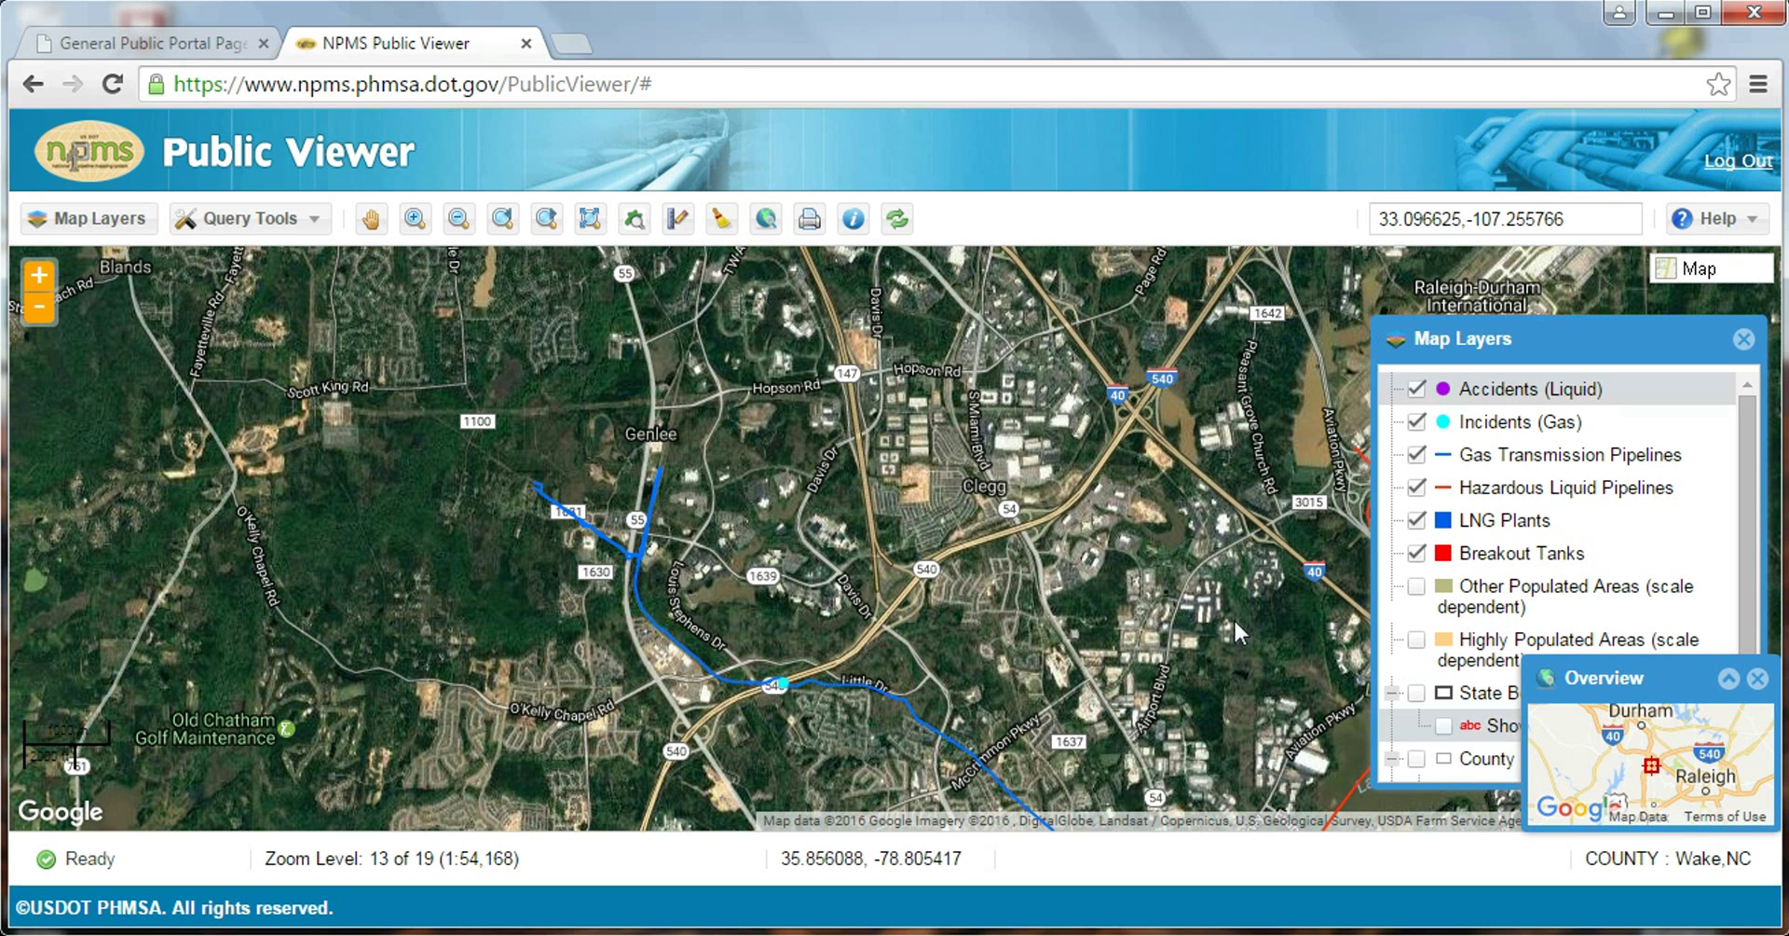
# Pan to Airport Blvd, zoom in two levels to level 15, and dismiss the pipeline visibility warning.
pyautogui.moveTo(926, 419); pyautogui.dragTo(403, 510)
pyautogui.moveTo(263, 426); pyautogui.dragTo(410, 266)
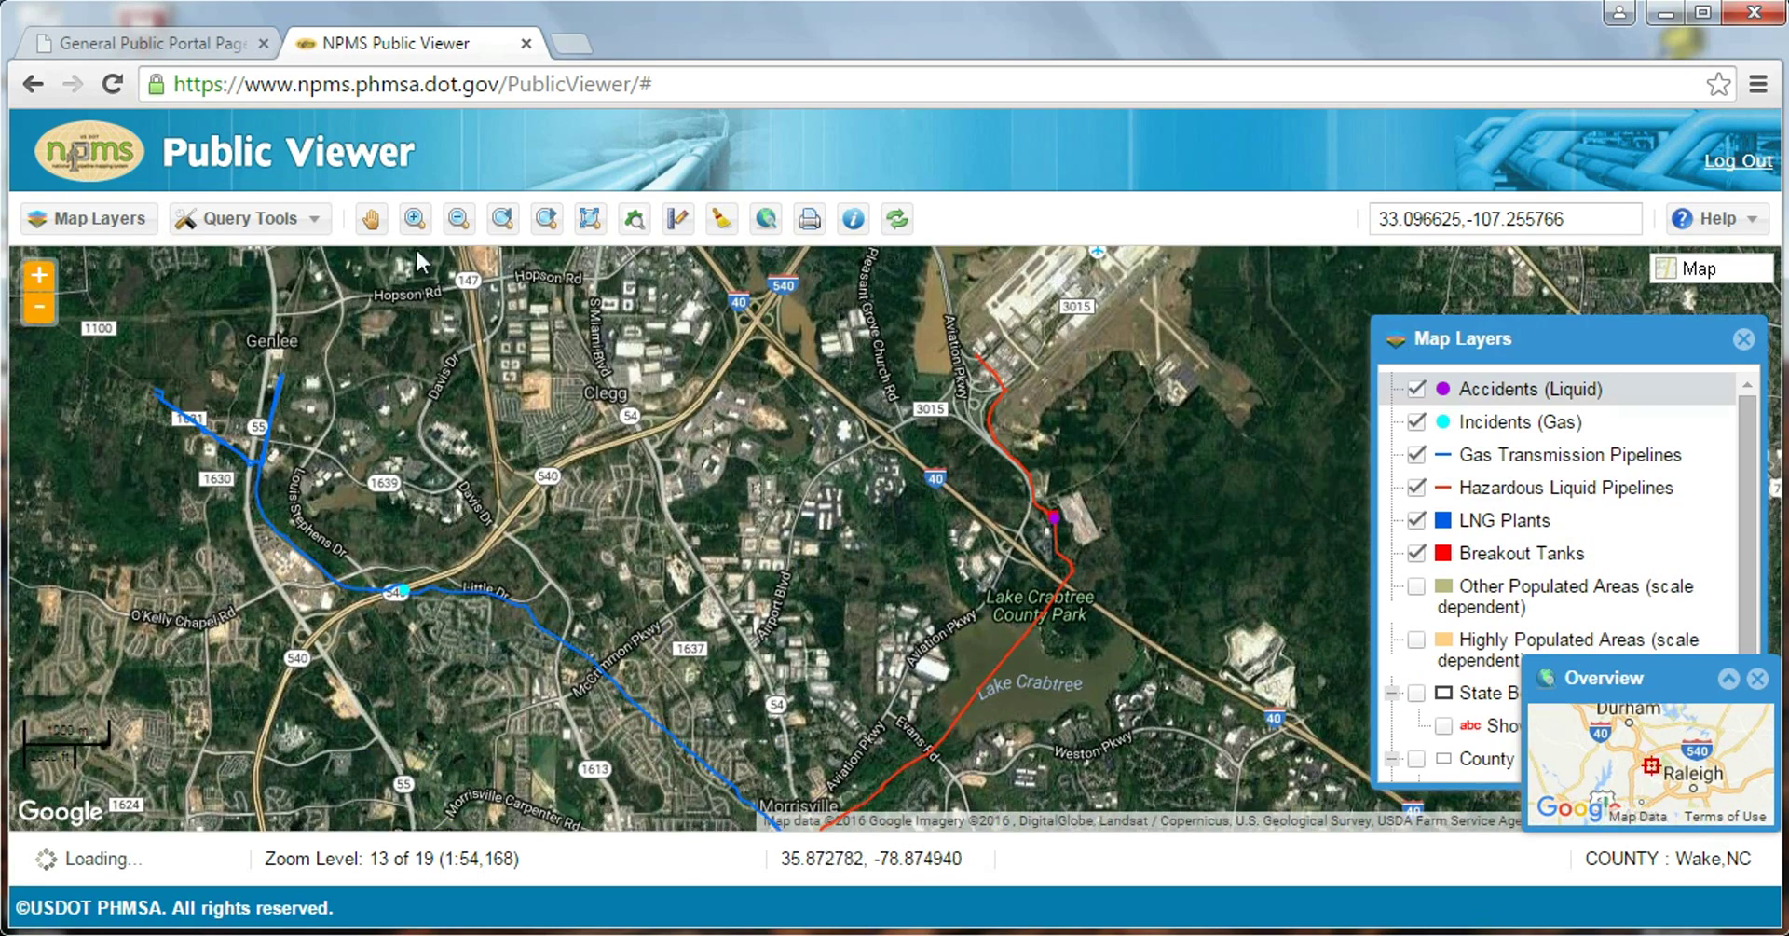
pyautogui.click(40, 276)
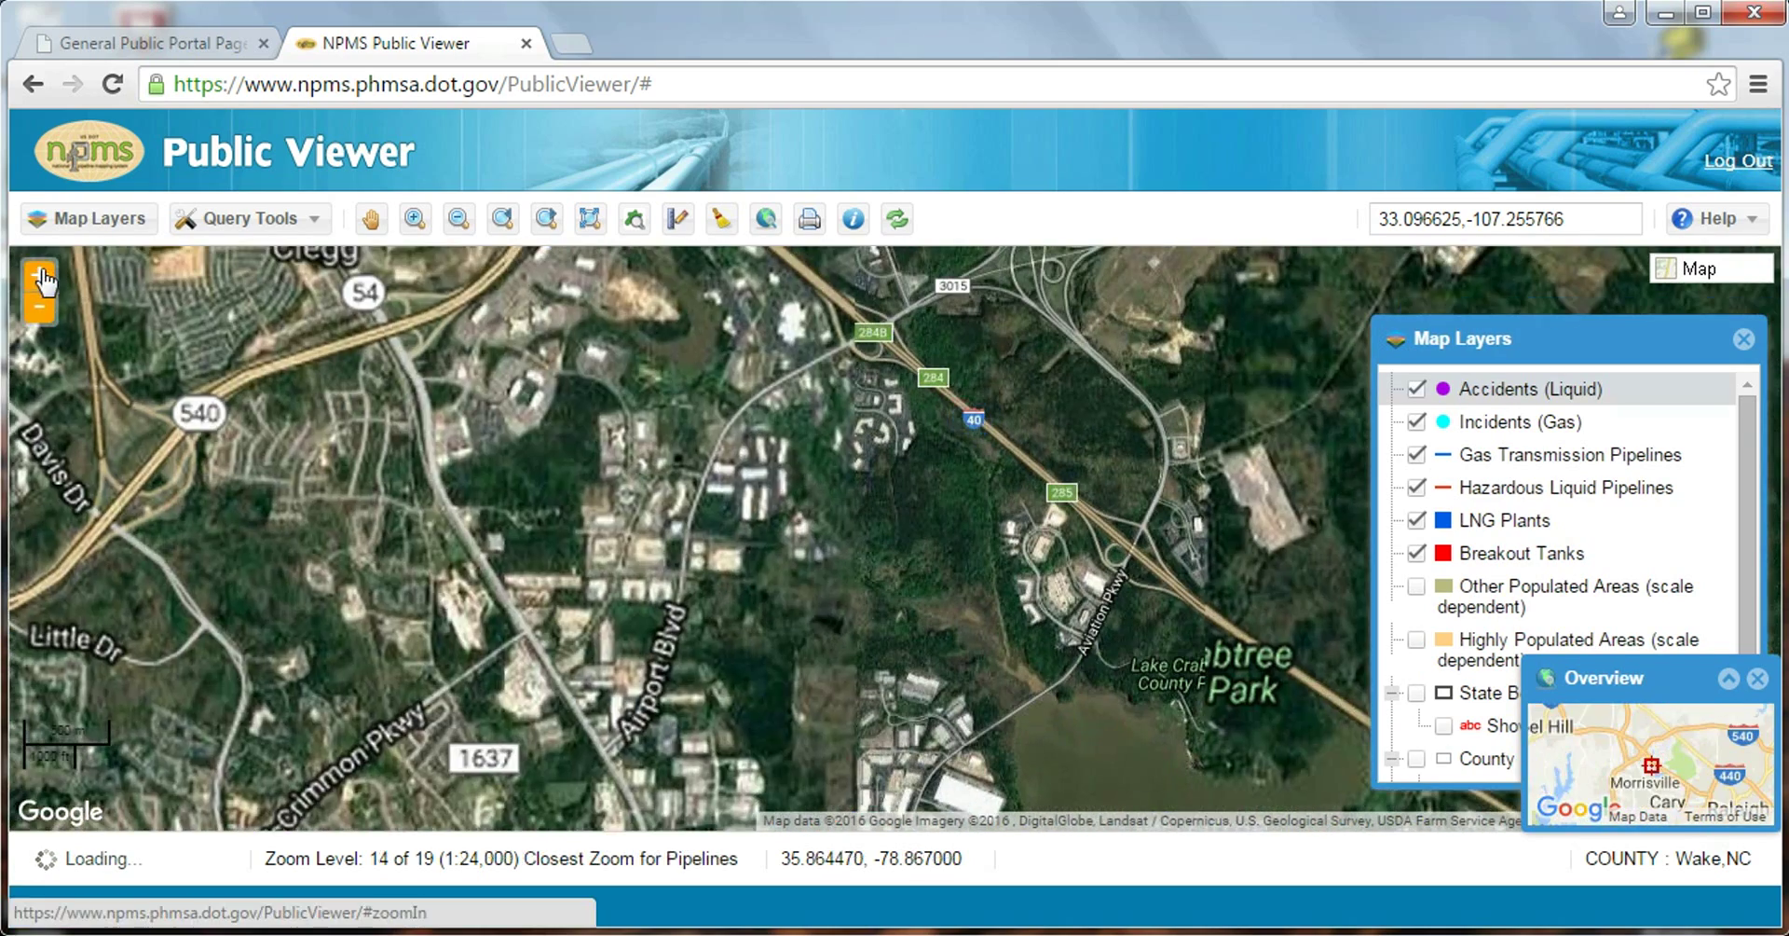
pyautogui.click(41, 272)
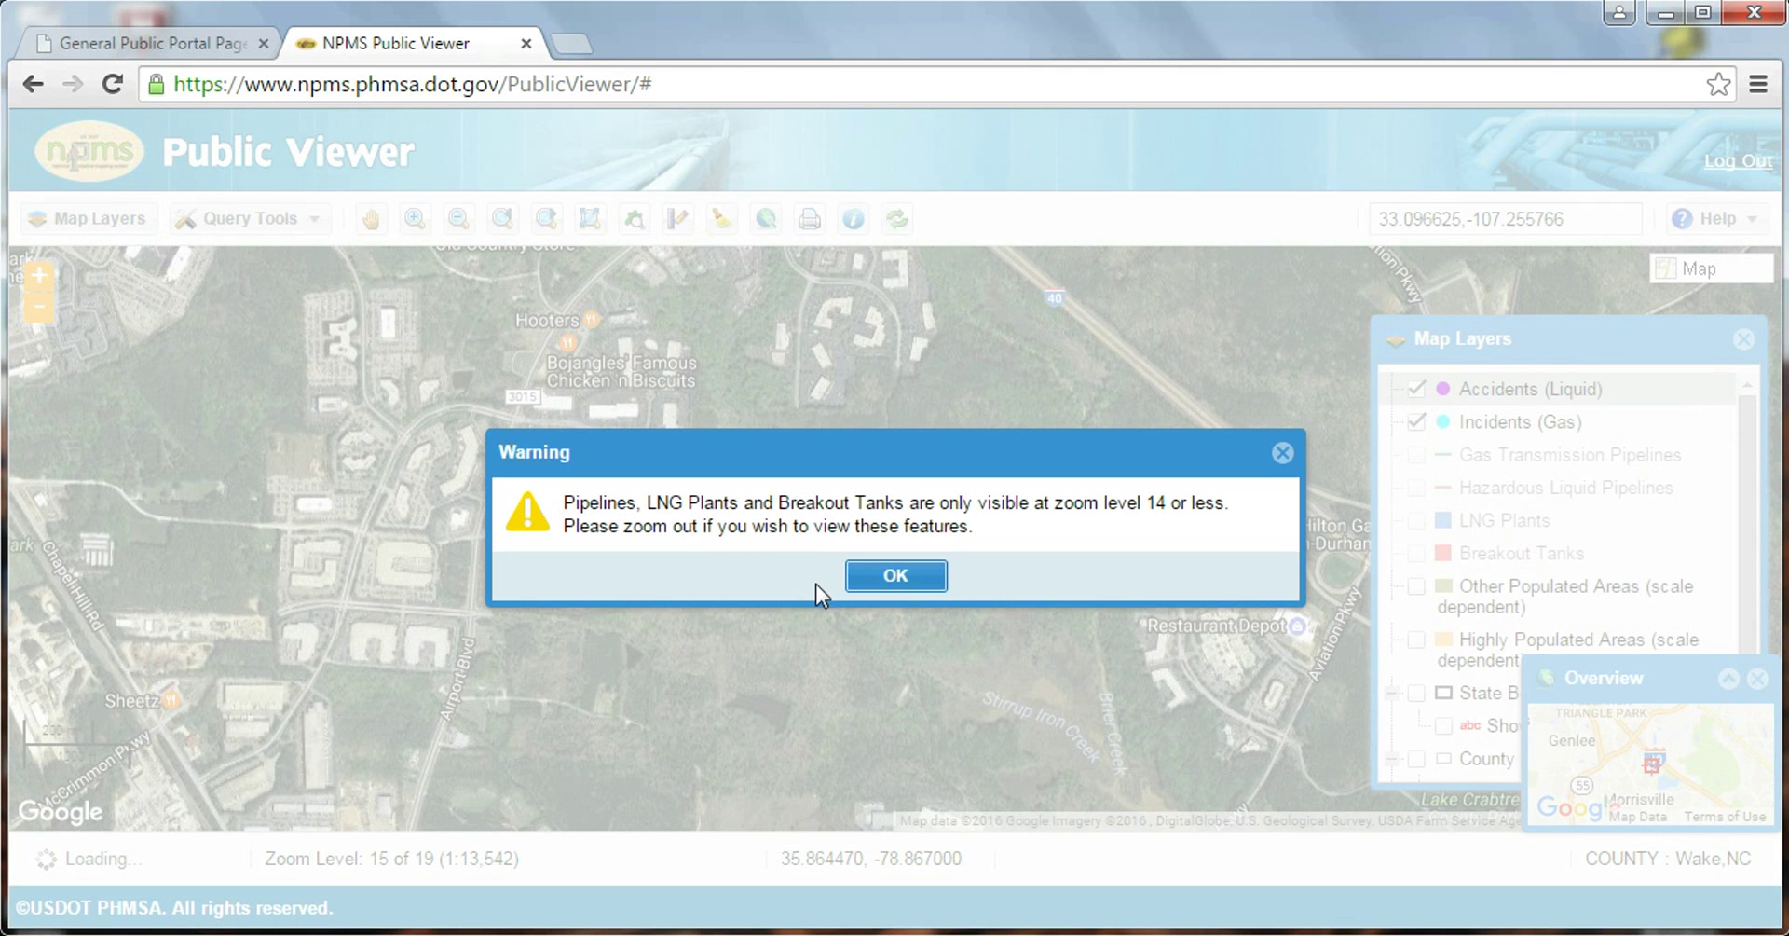
pyautogui.click(890, 579)
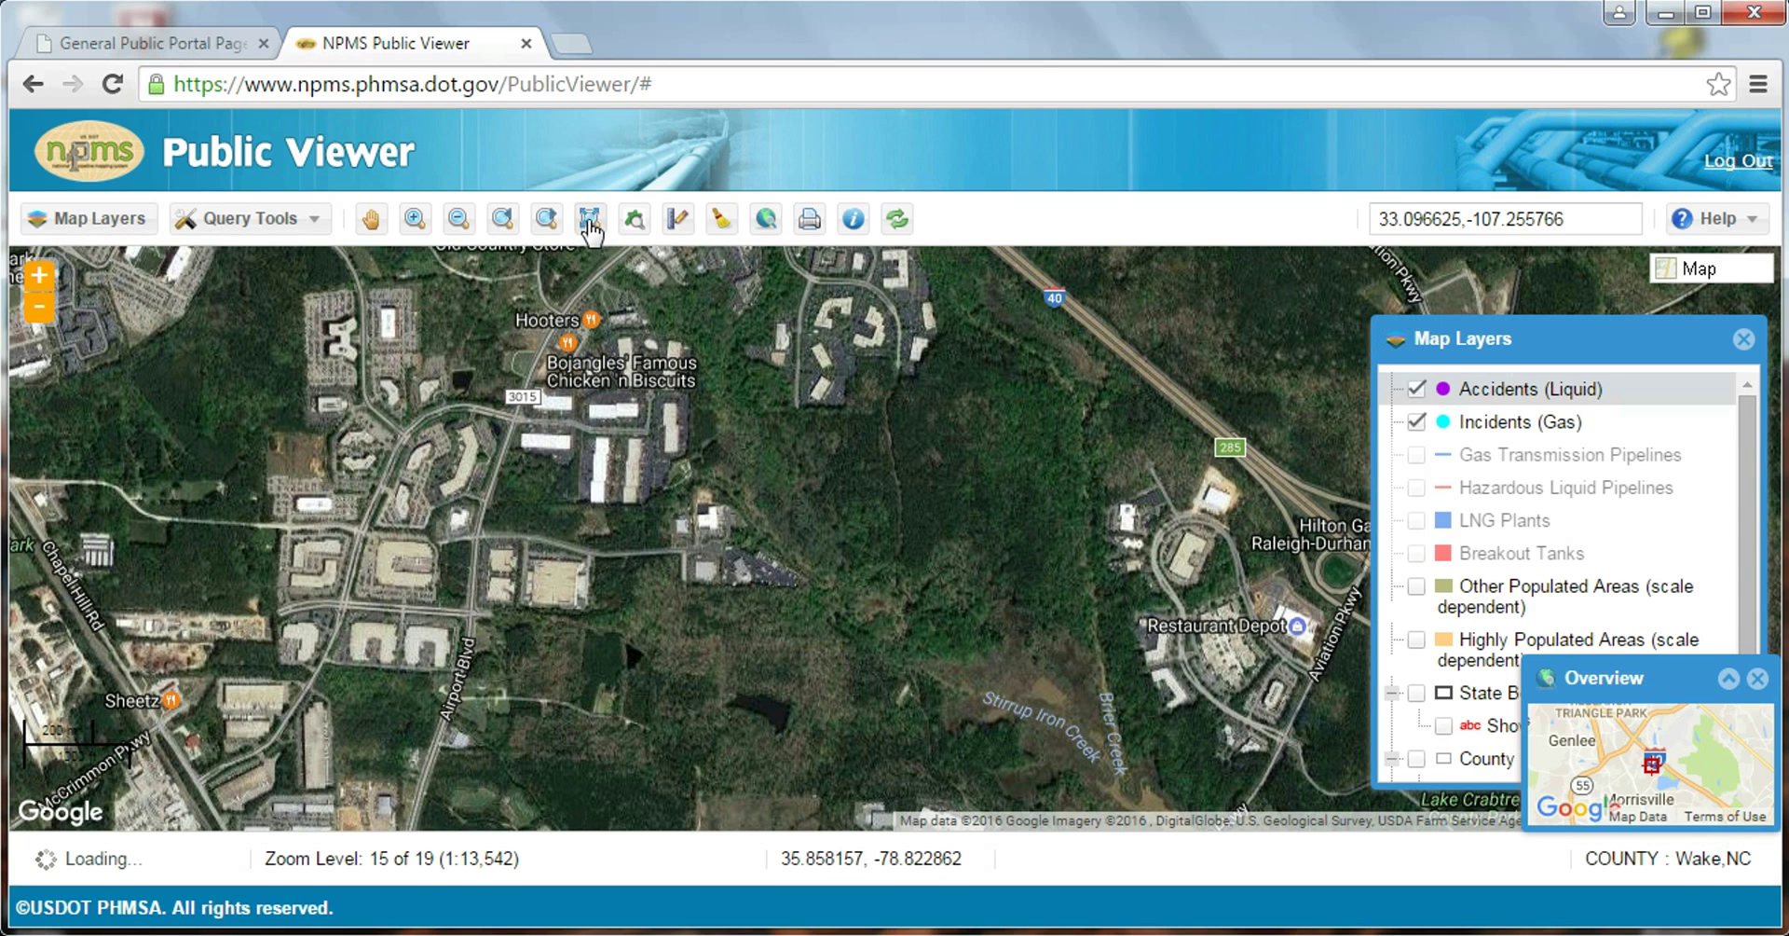
# Zoom back to the full Wake County extent and bring up Print Map settings at ANSI A (8.5 X 11).
pyautogui.click(588, 222)
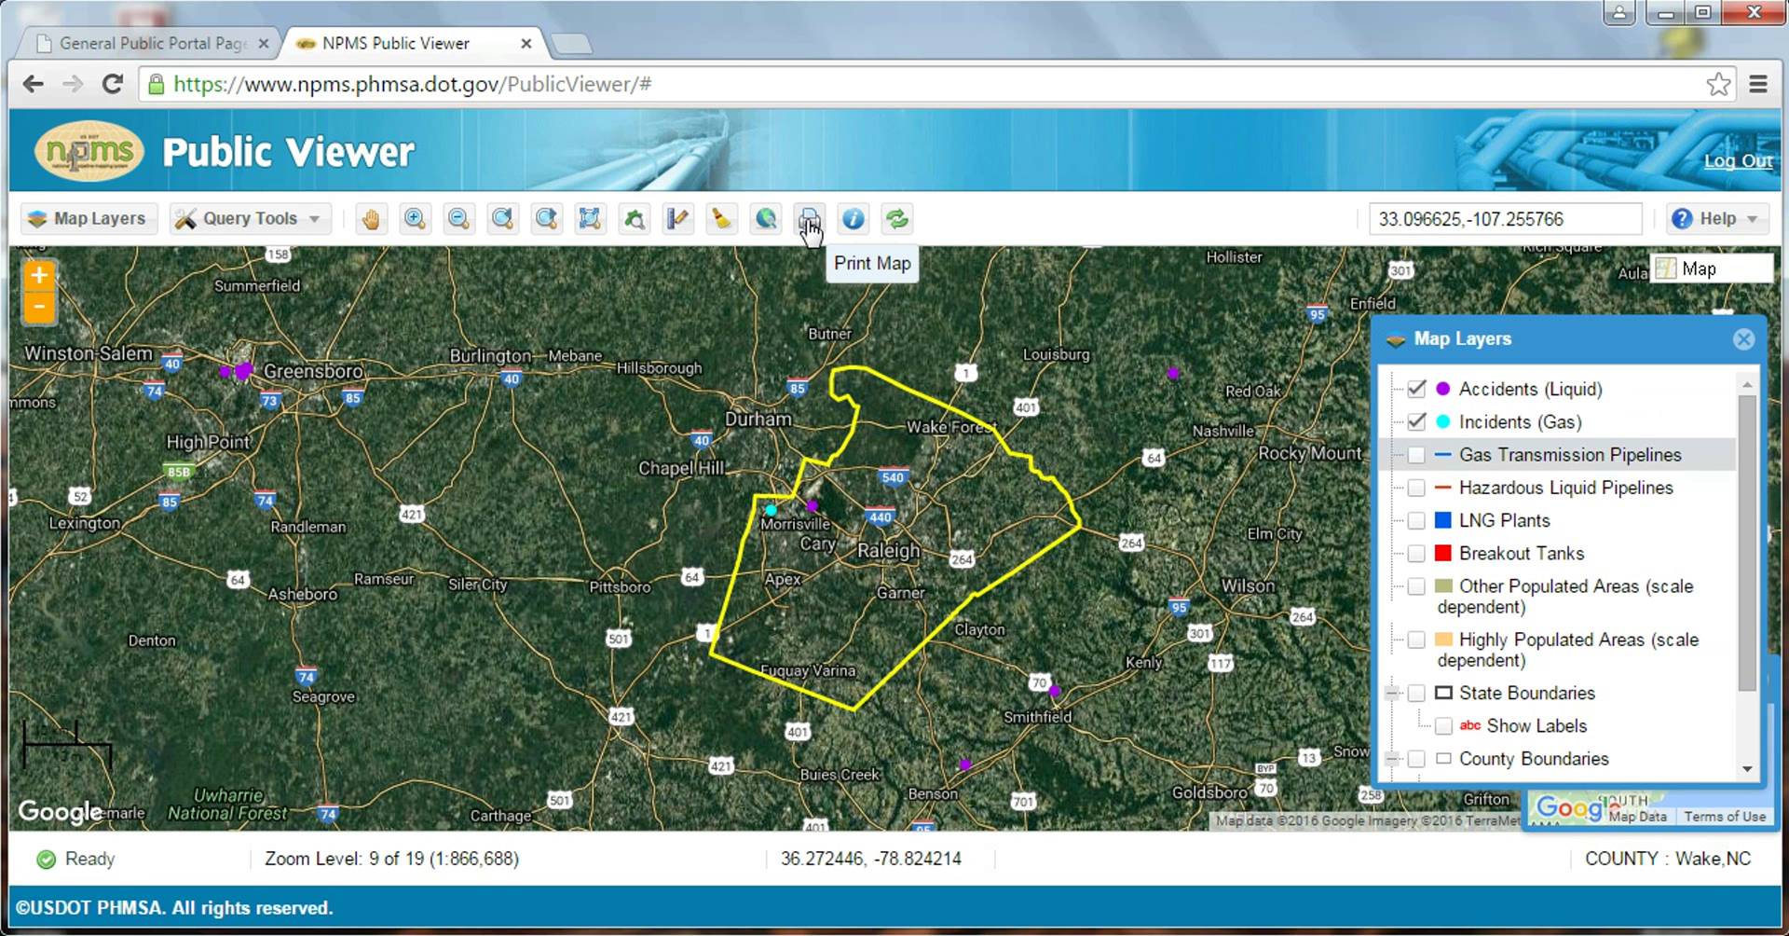
pyautogui.click(809, 222)
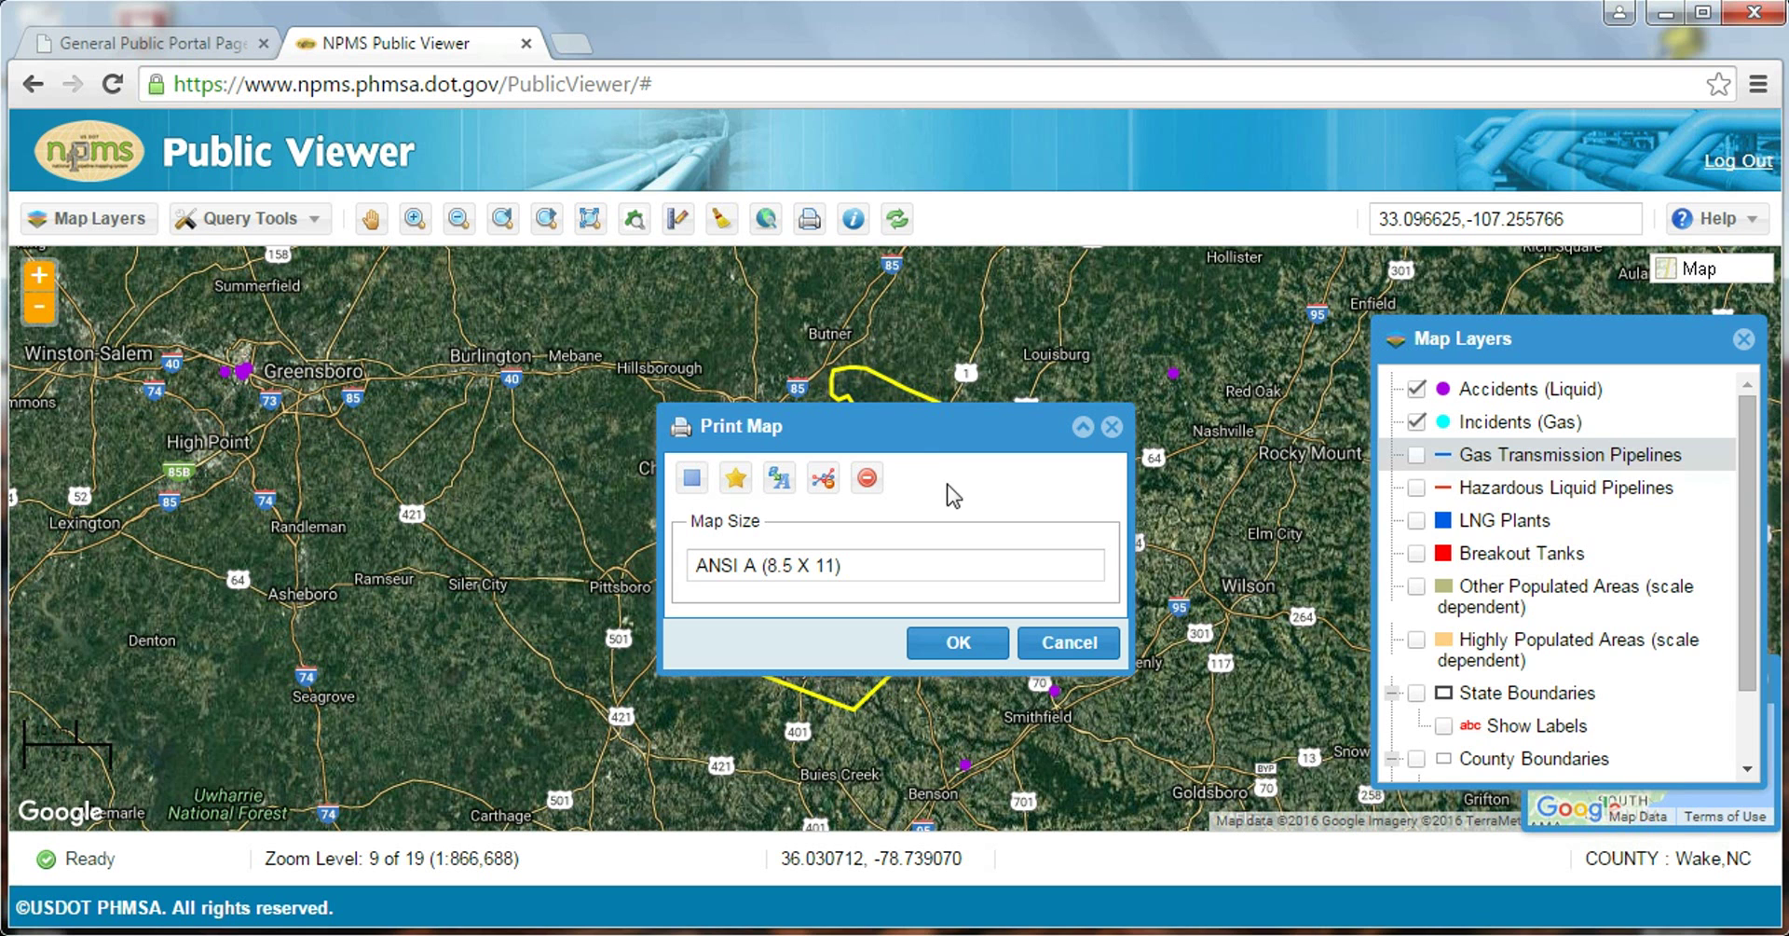
# Re-enable the Gas Transmission and Hazardous Liquid Pipelines layers and close the Print Map dialog.
pyautogui.click(1415, 456)
pyautogui.click(1417, 488)
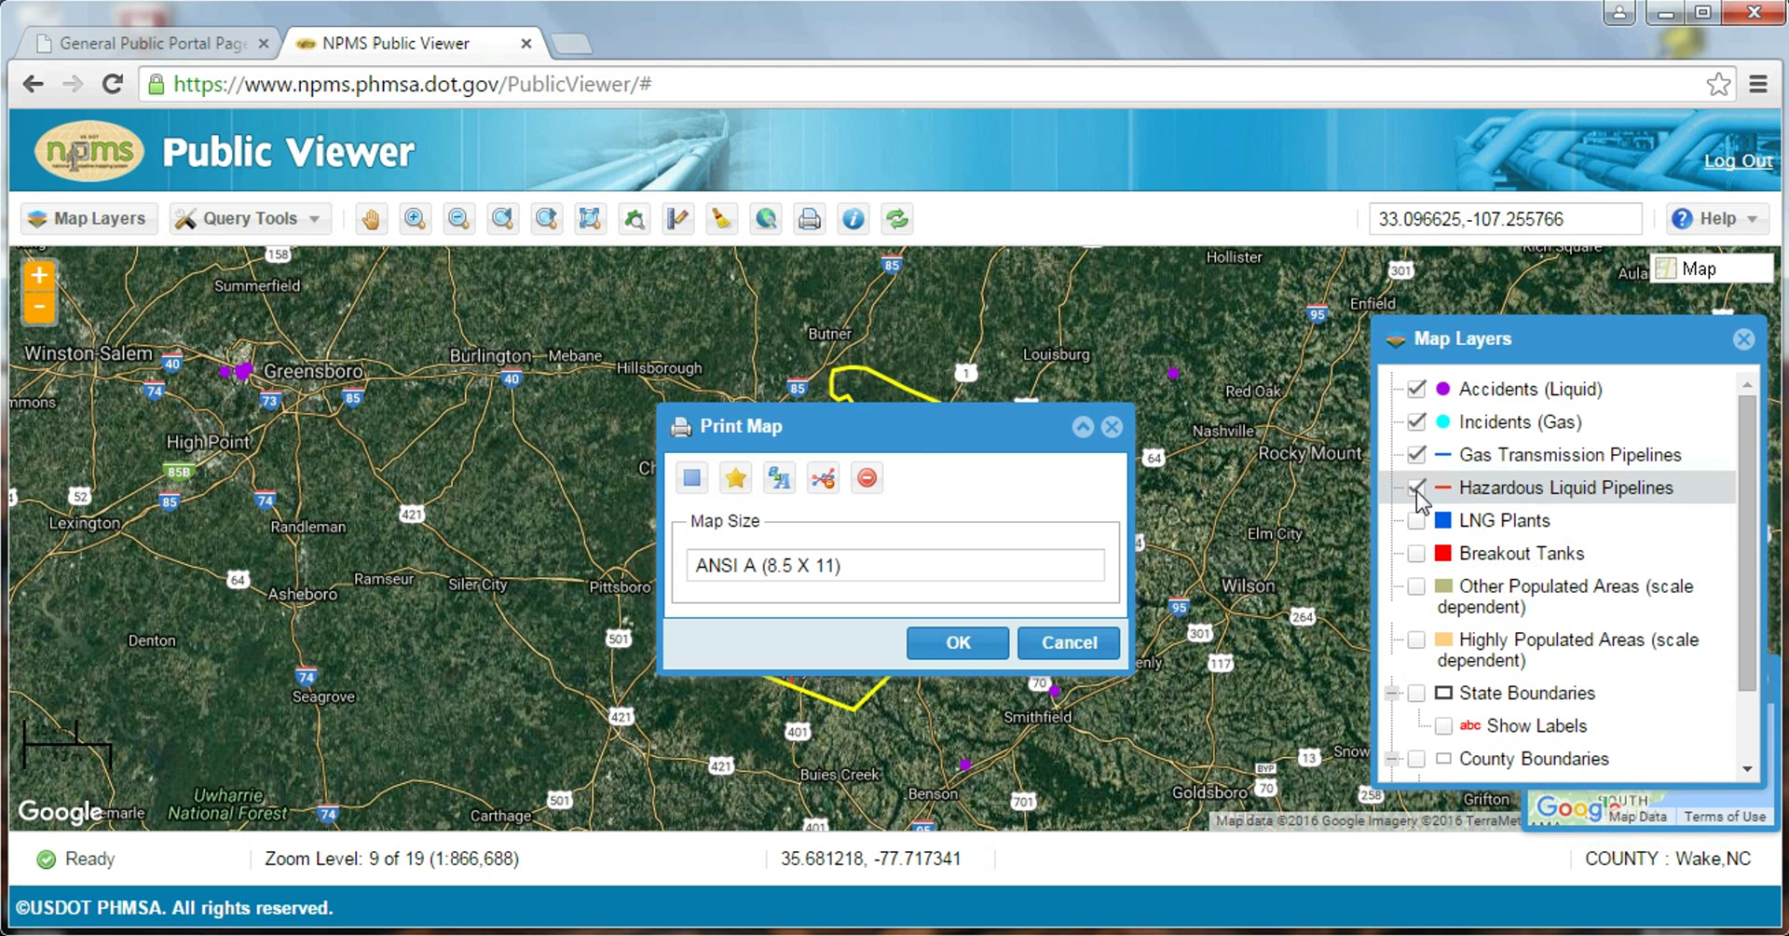
pyautogui.click(1110, 427)
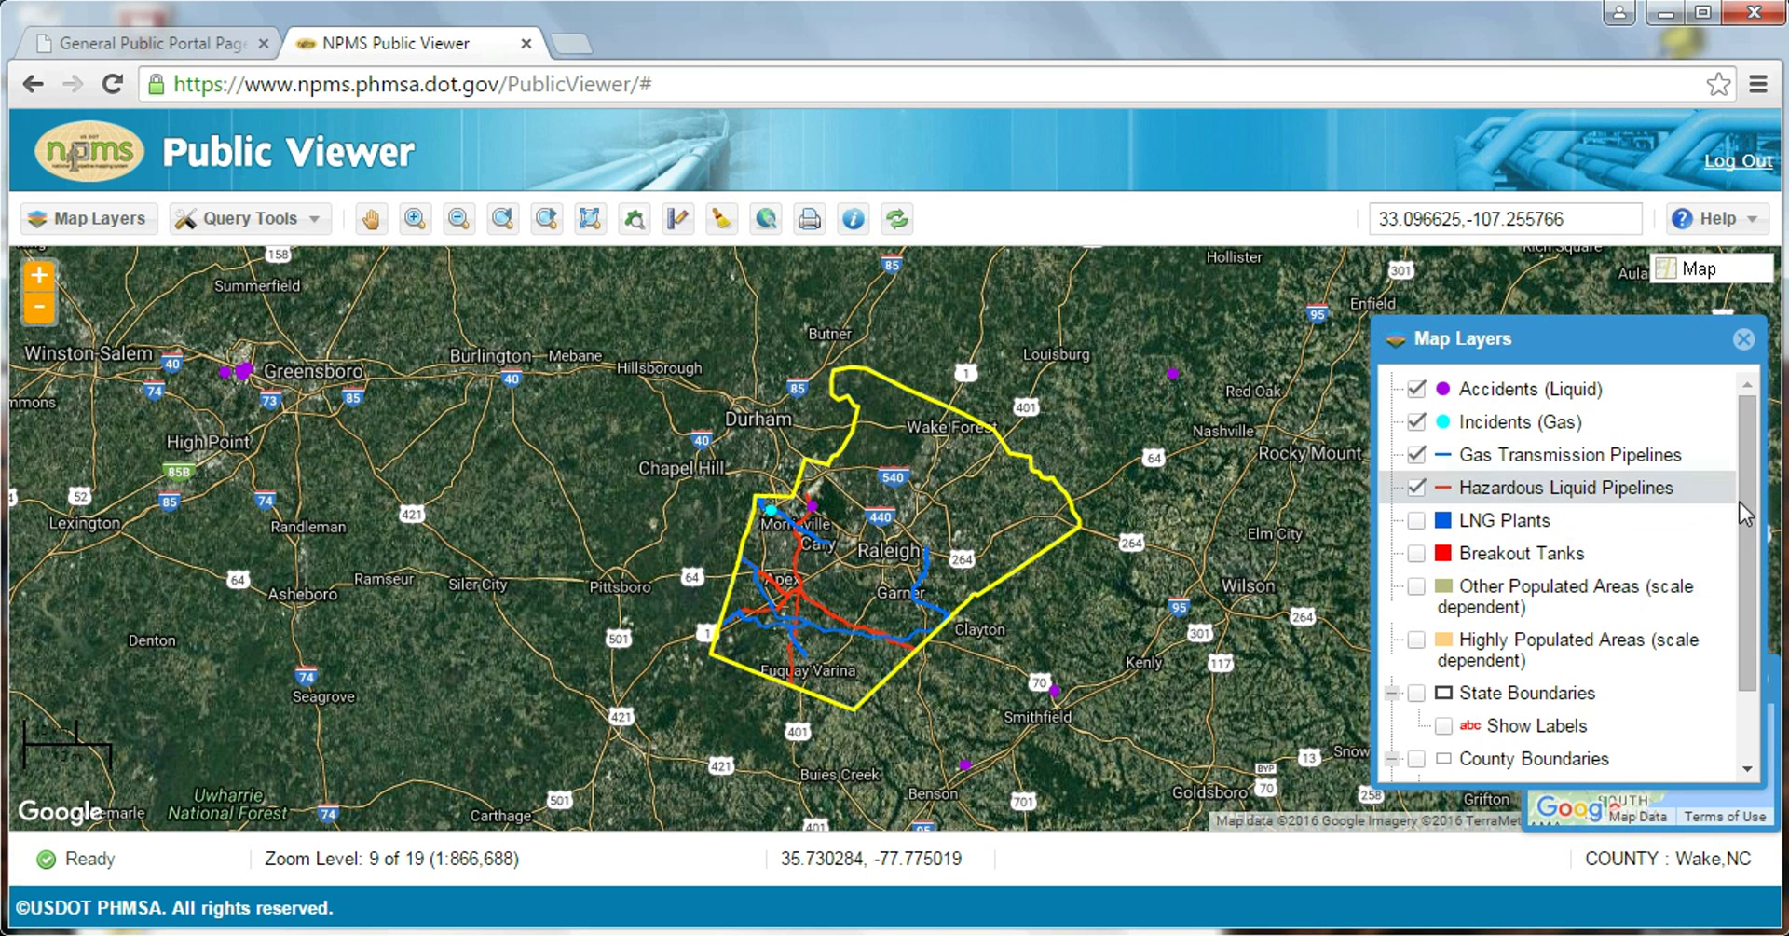
pyautogui.scroll(-2, 1742, 522)
# Turn off the Satellite background and show County Boundaries with their labels.
pyautogui.click(1417, 765)
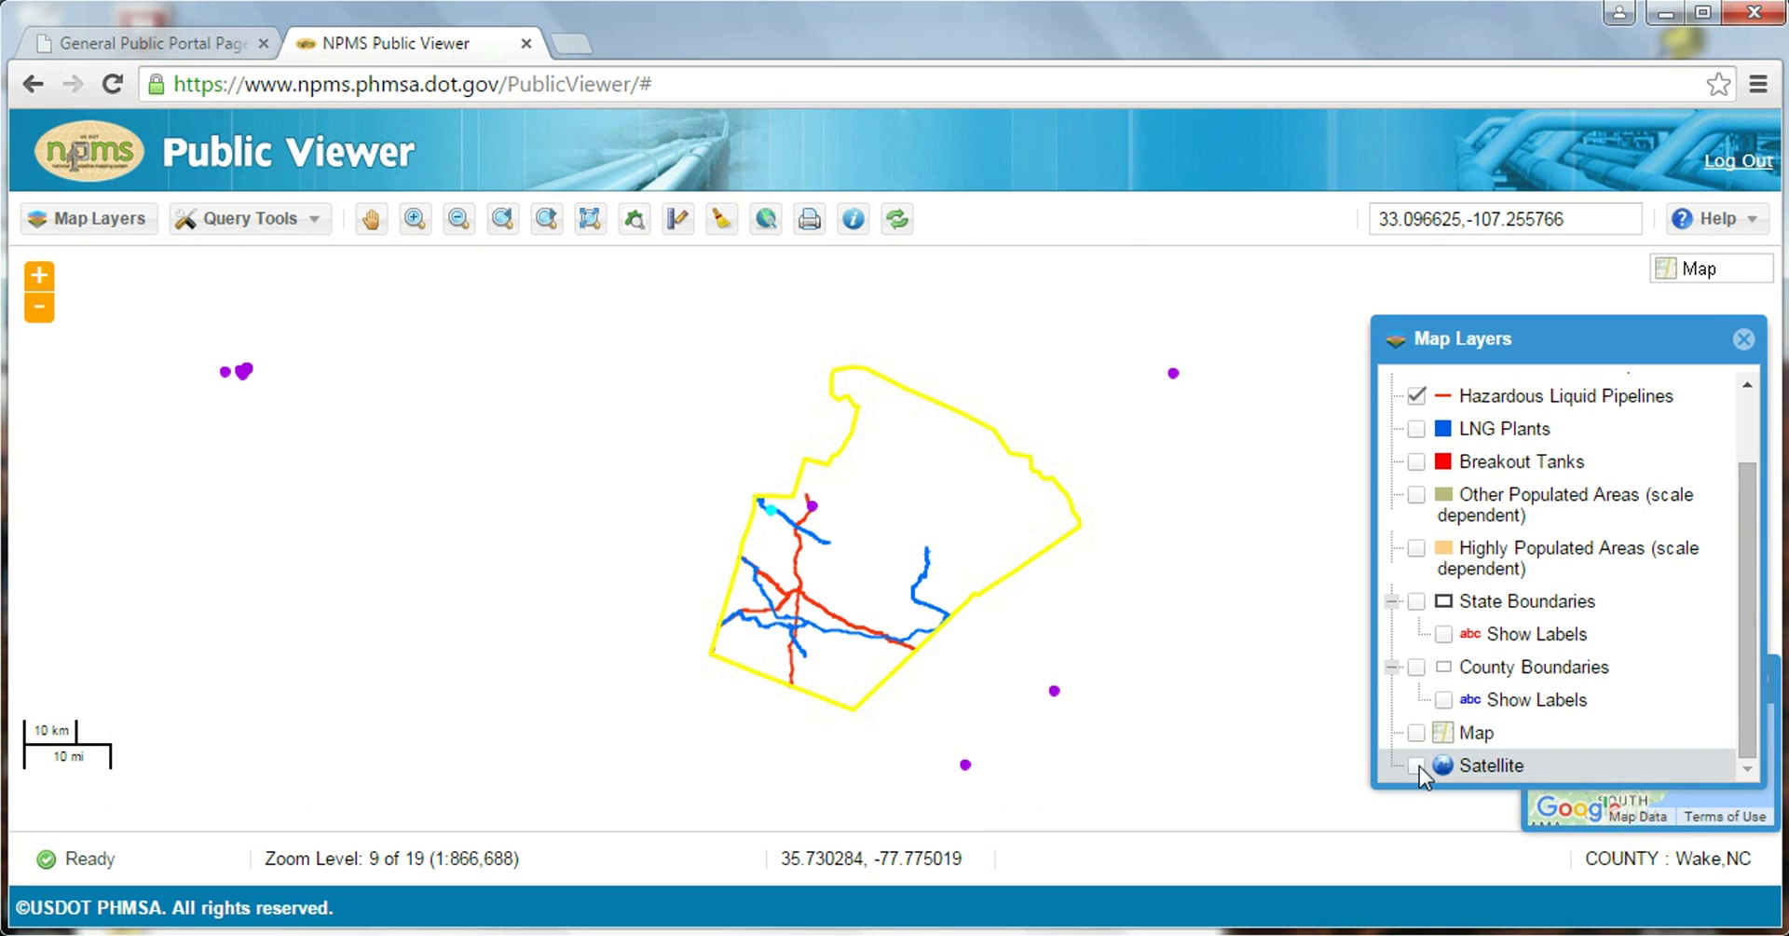
pyautogui.click(1416, 667)
pyautogui.click(1442, 699)
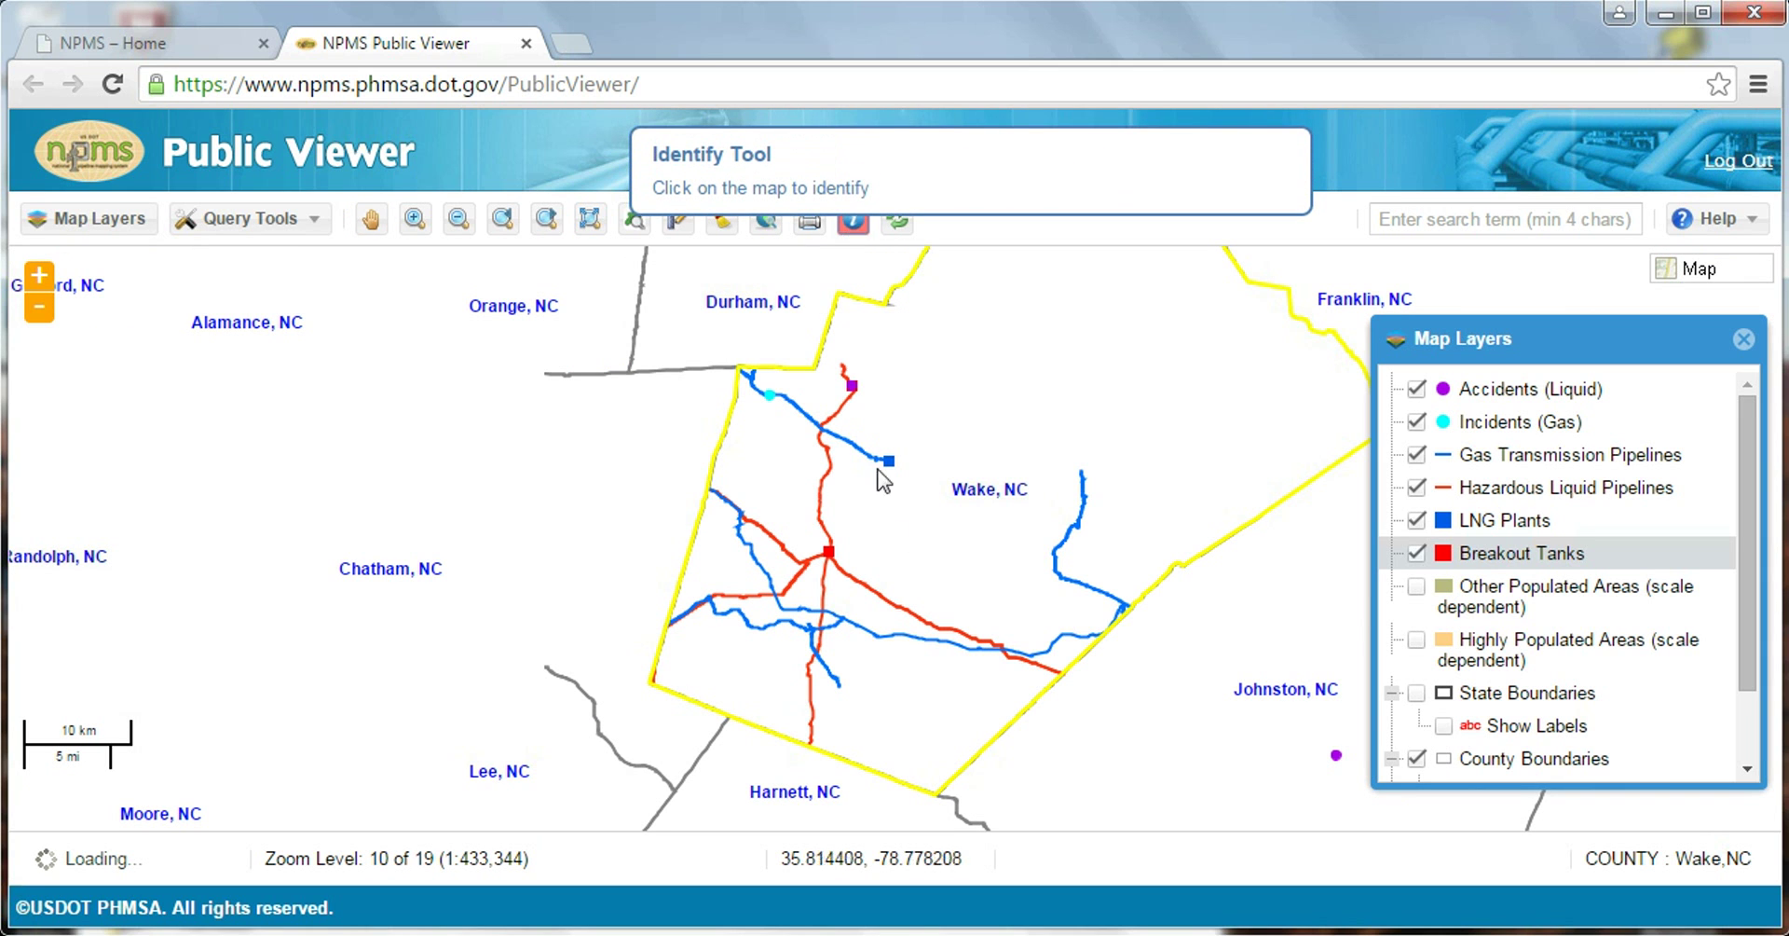
# Identify features on the southeastern Wake County pipeline and pick the Gas Transmission Pipelines record.
pyautogui.click(915, 637)
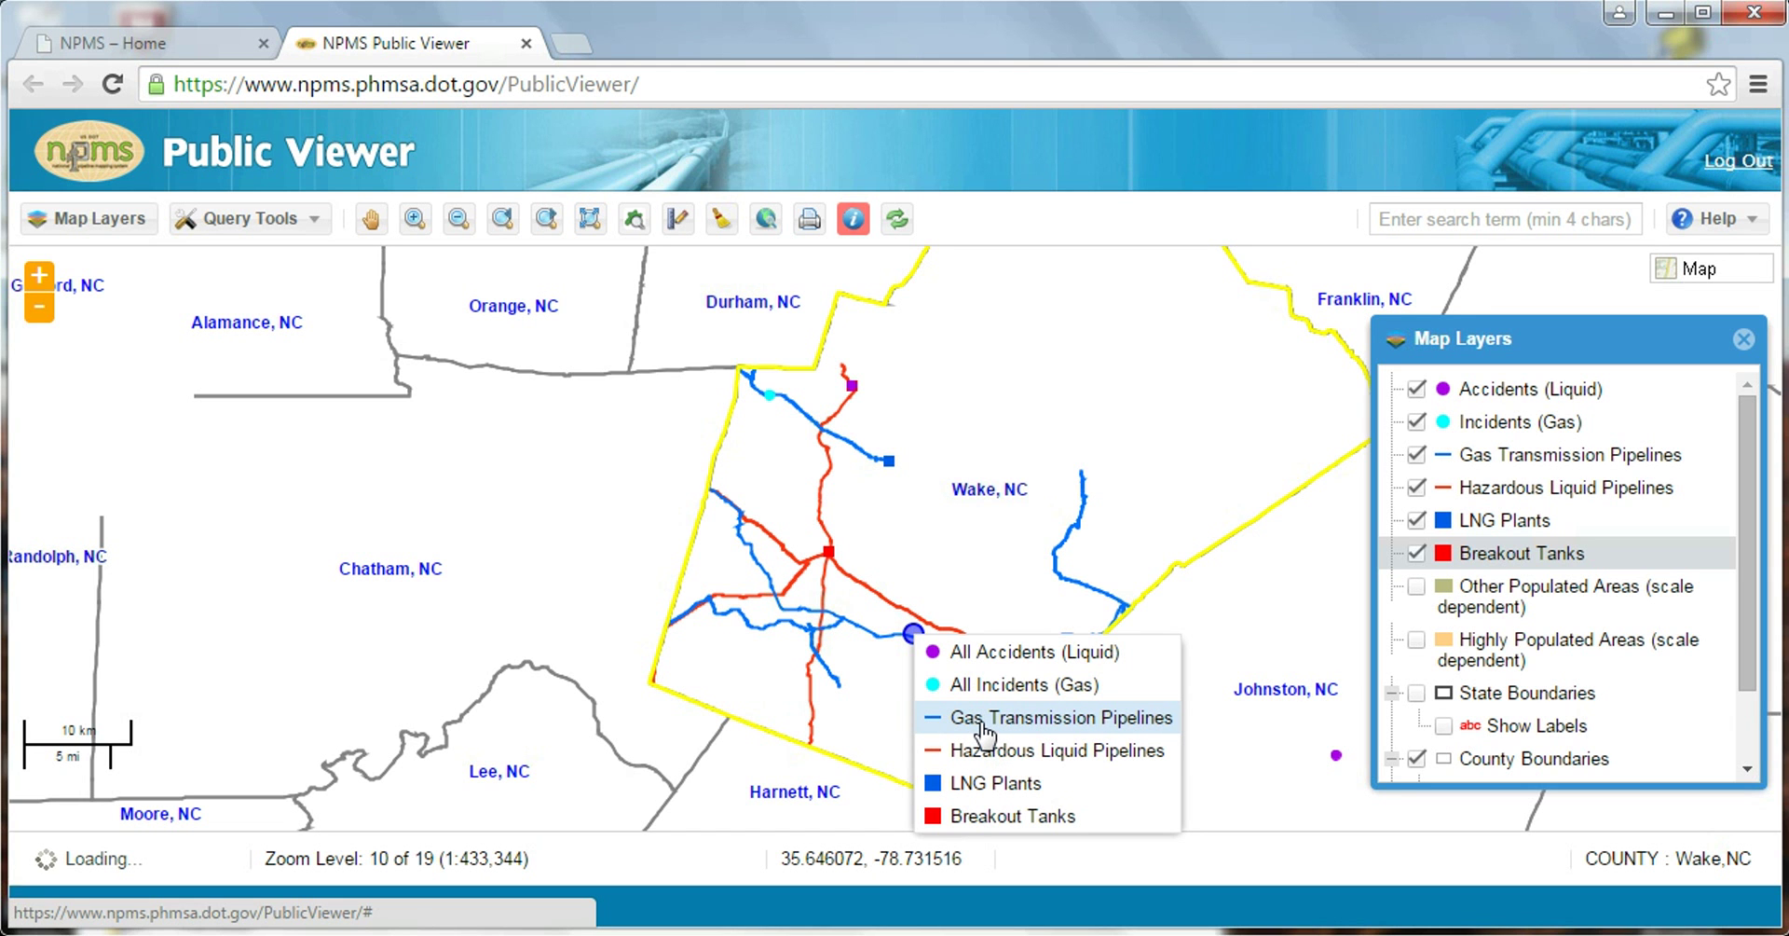
pyautogui.click(980, 723)
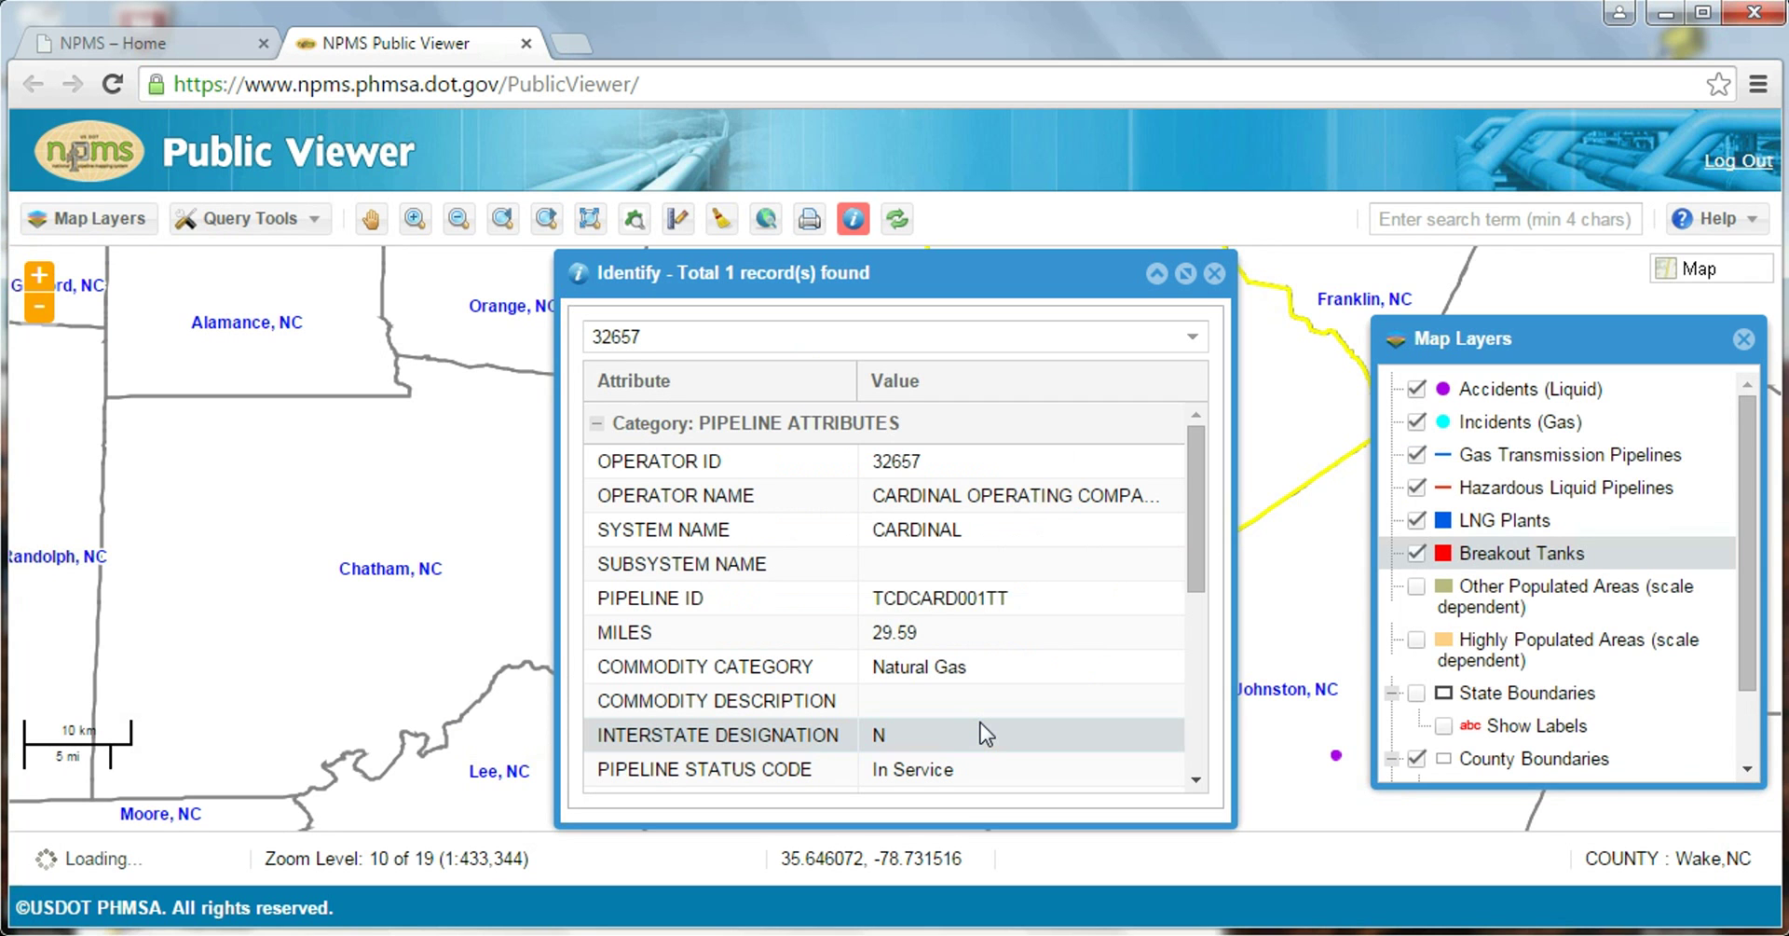
# Collapse and re-expand the Cardinal TCDCARD001TT pipeline record, then move it to the right.
pyautogui.click(1156, 274)
pyautogui.click(1156, 274)
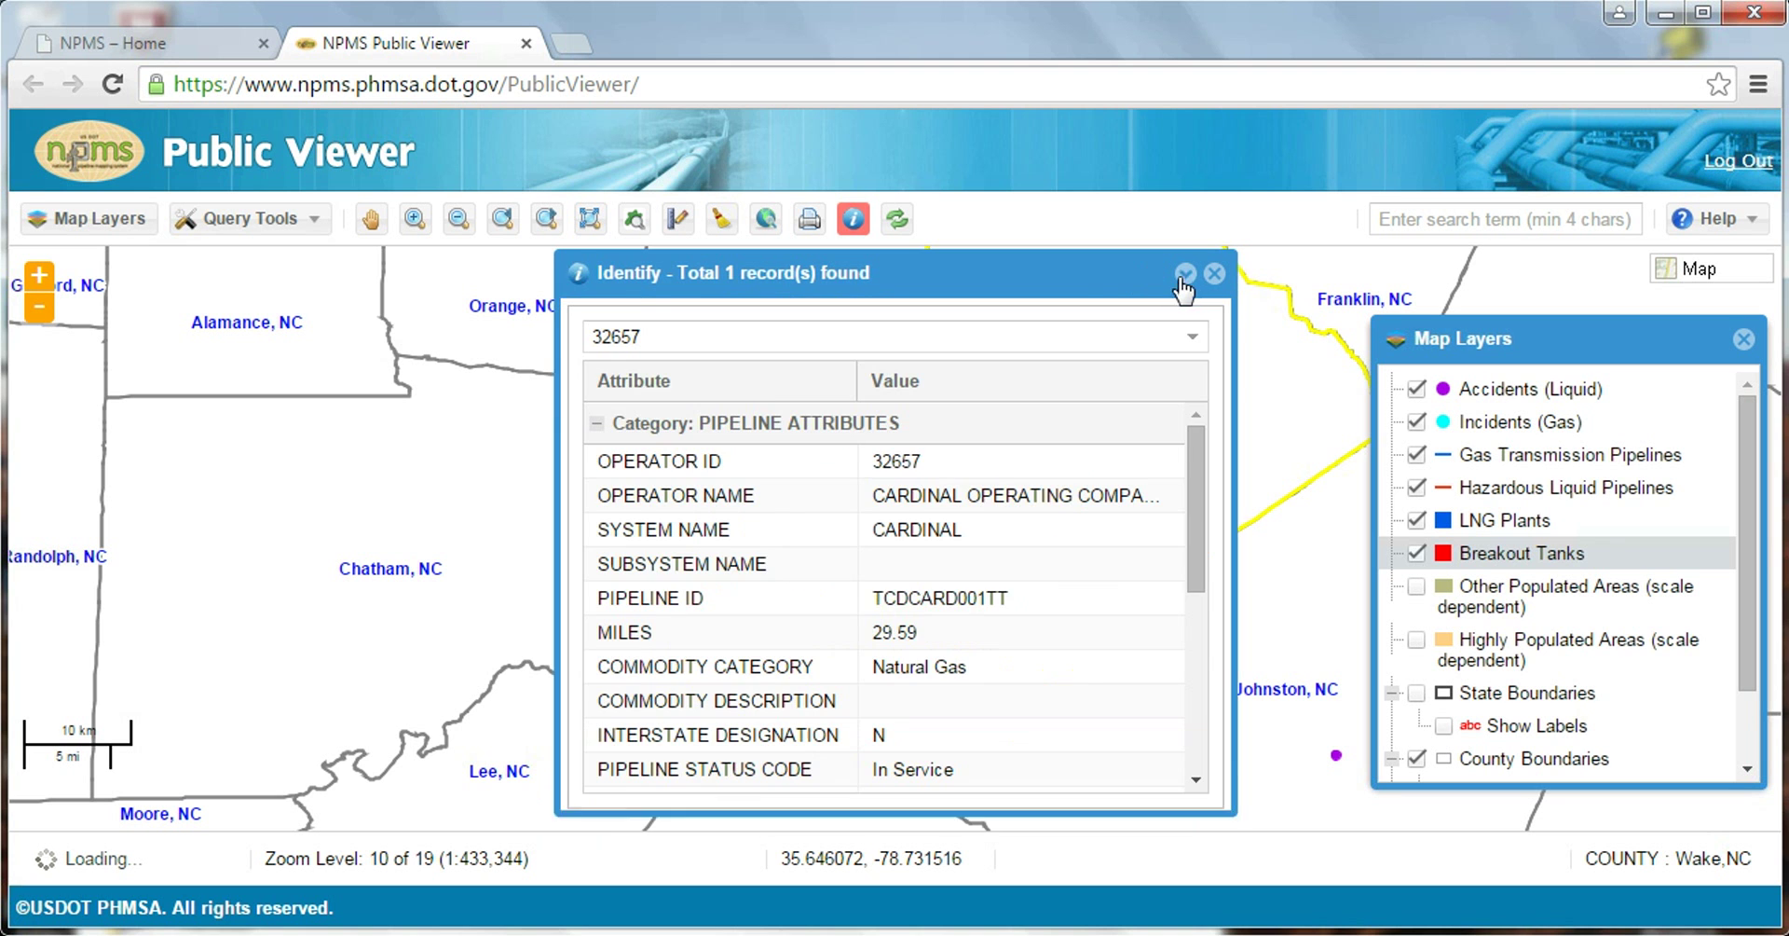
pyautogui.moveTo(1088, 276); pyautogui.dragTo(1579, 347)
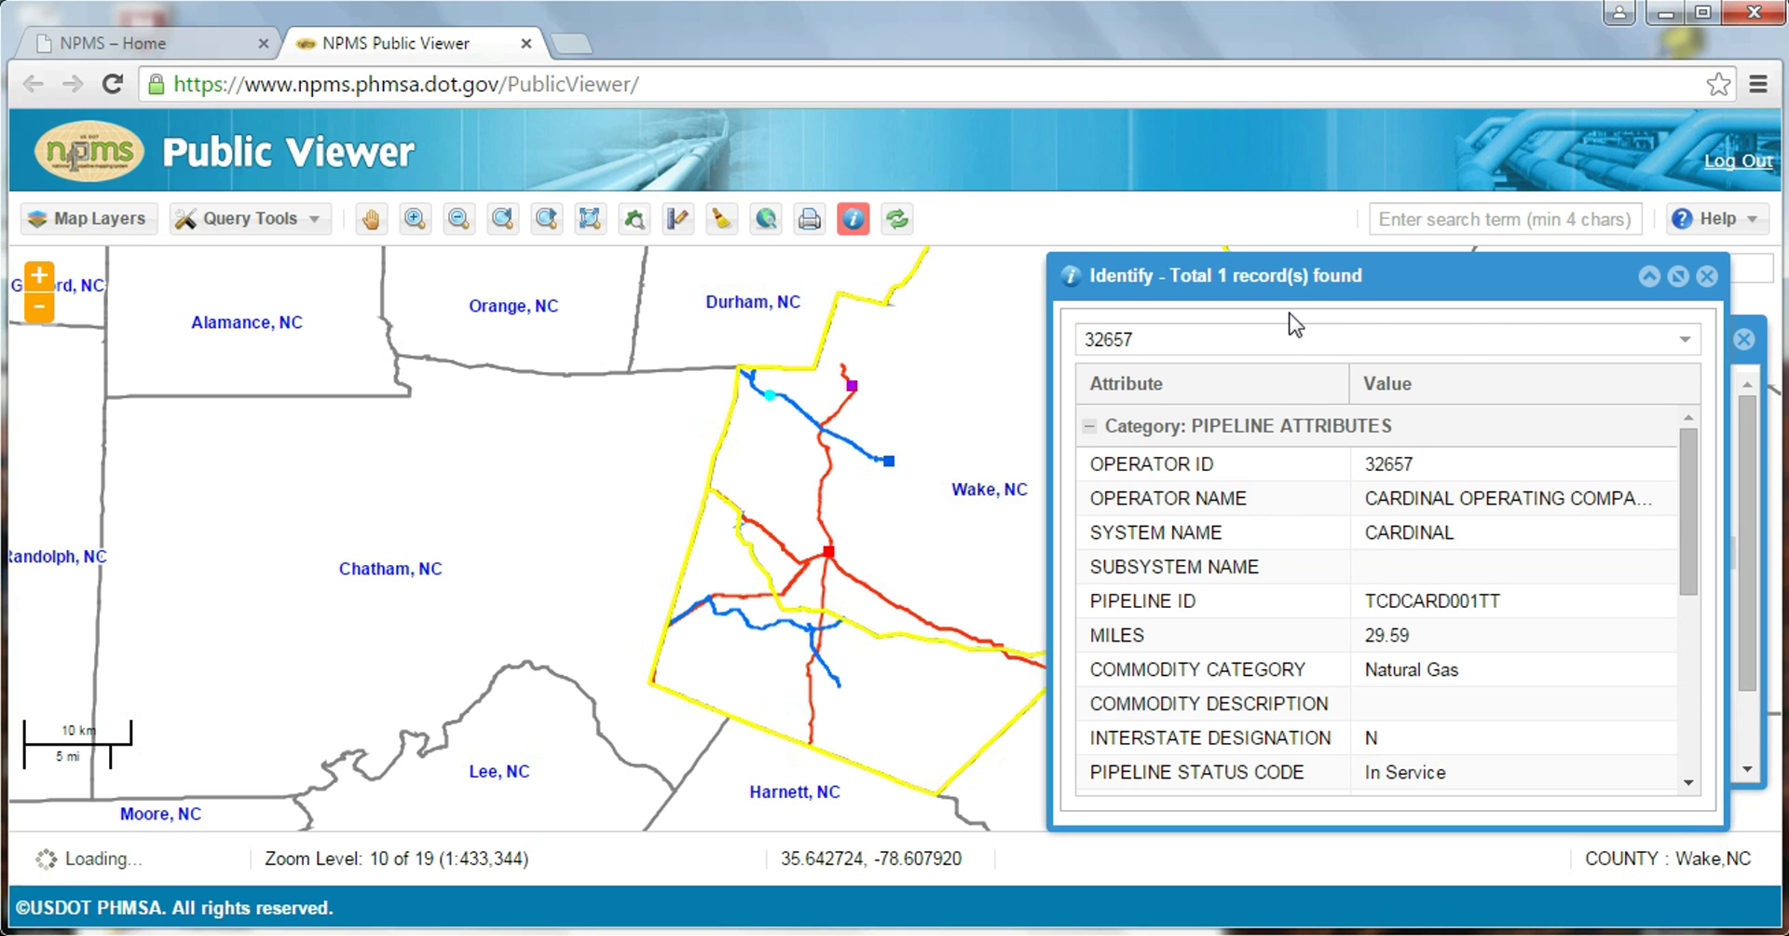
# Check the record ID list, scroll to the General Contact fields, then close the pipeline record.
pyautogui.click(1684, 339)
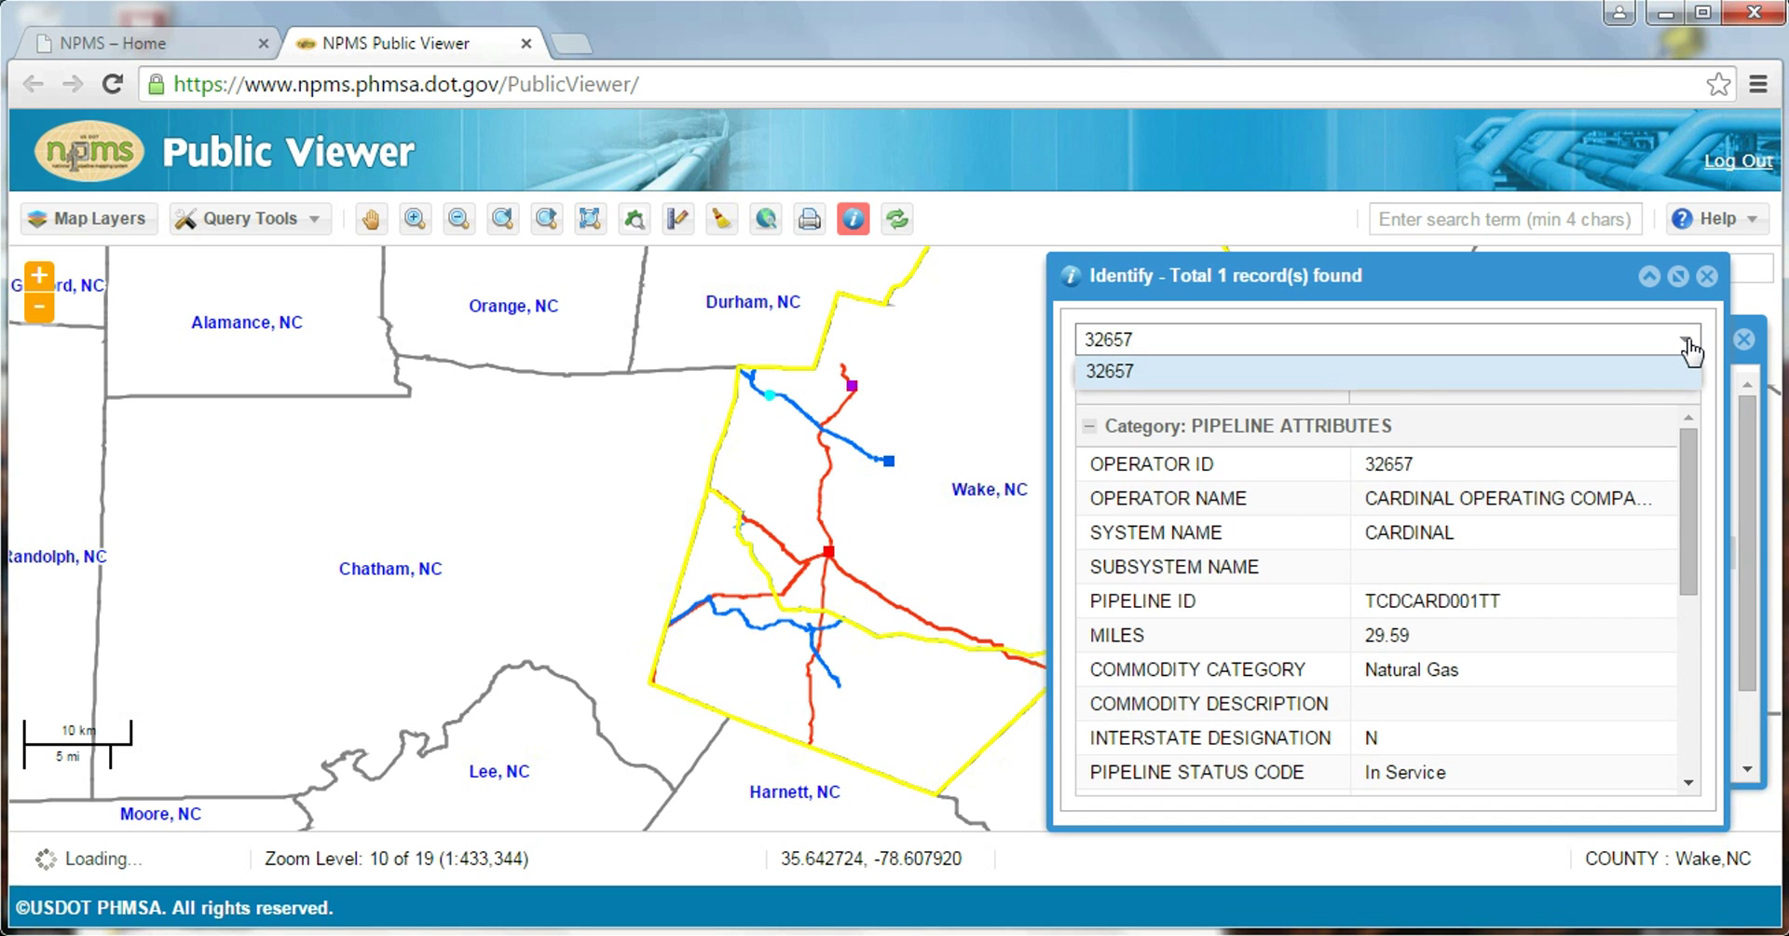
pyautogui.click(1688, 343)
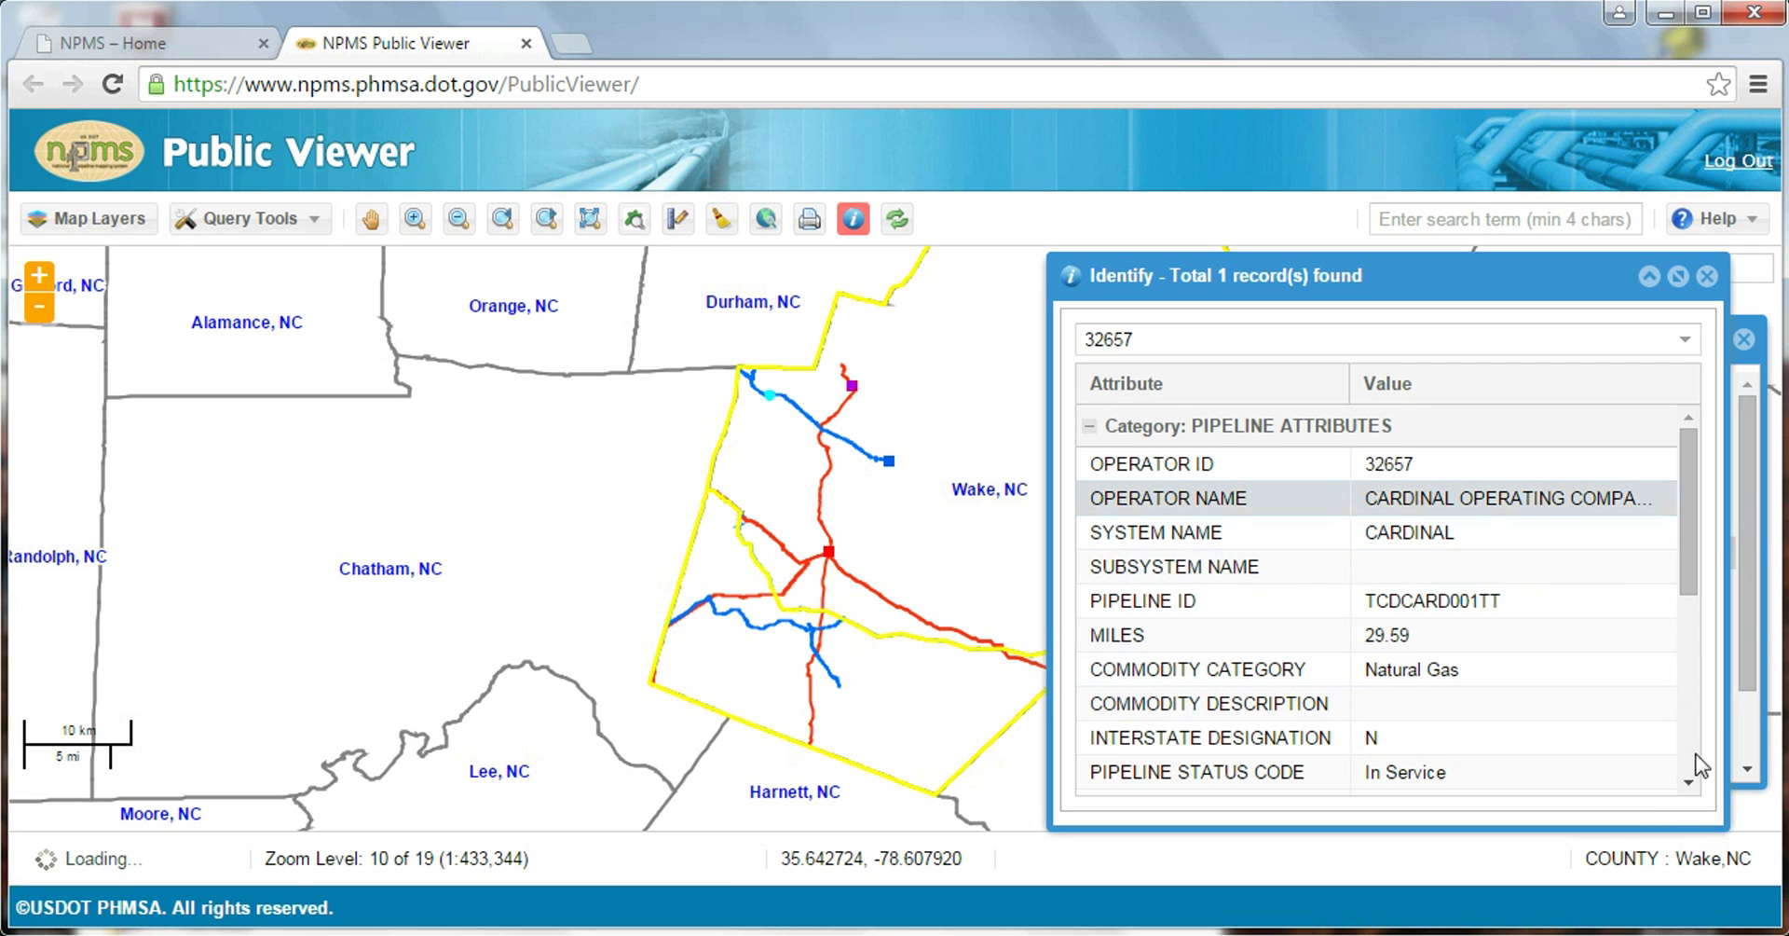
pyautogui.click(1687, 783)
pyautogui.click(1685, 791)
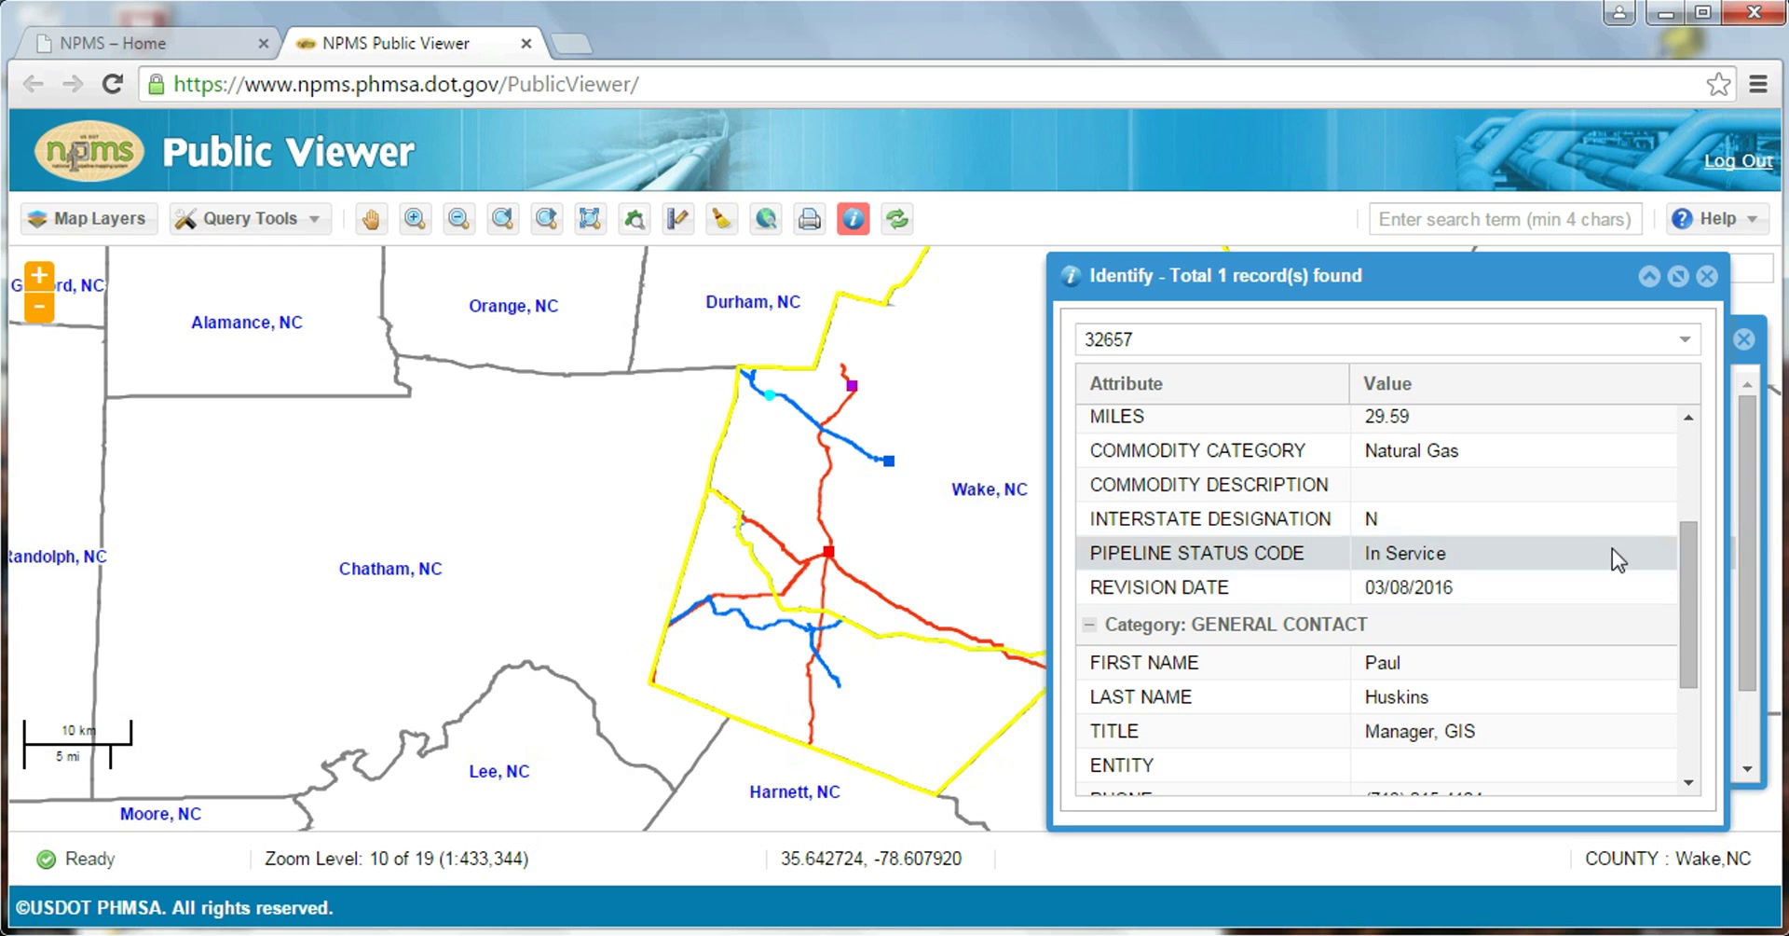
pyautogui.moveTo(1683, 558); pyautogui.dragTo(1690, 669)
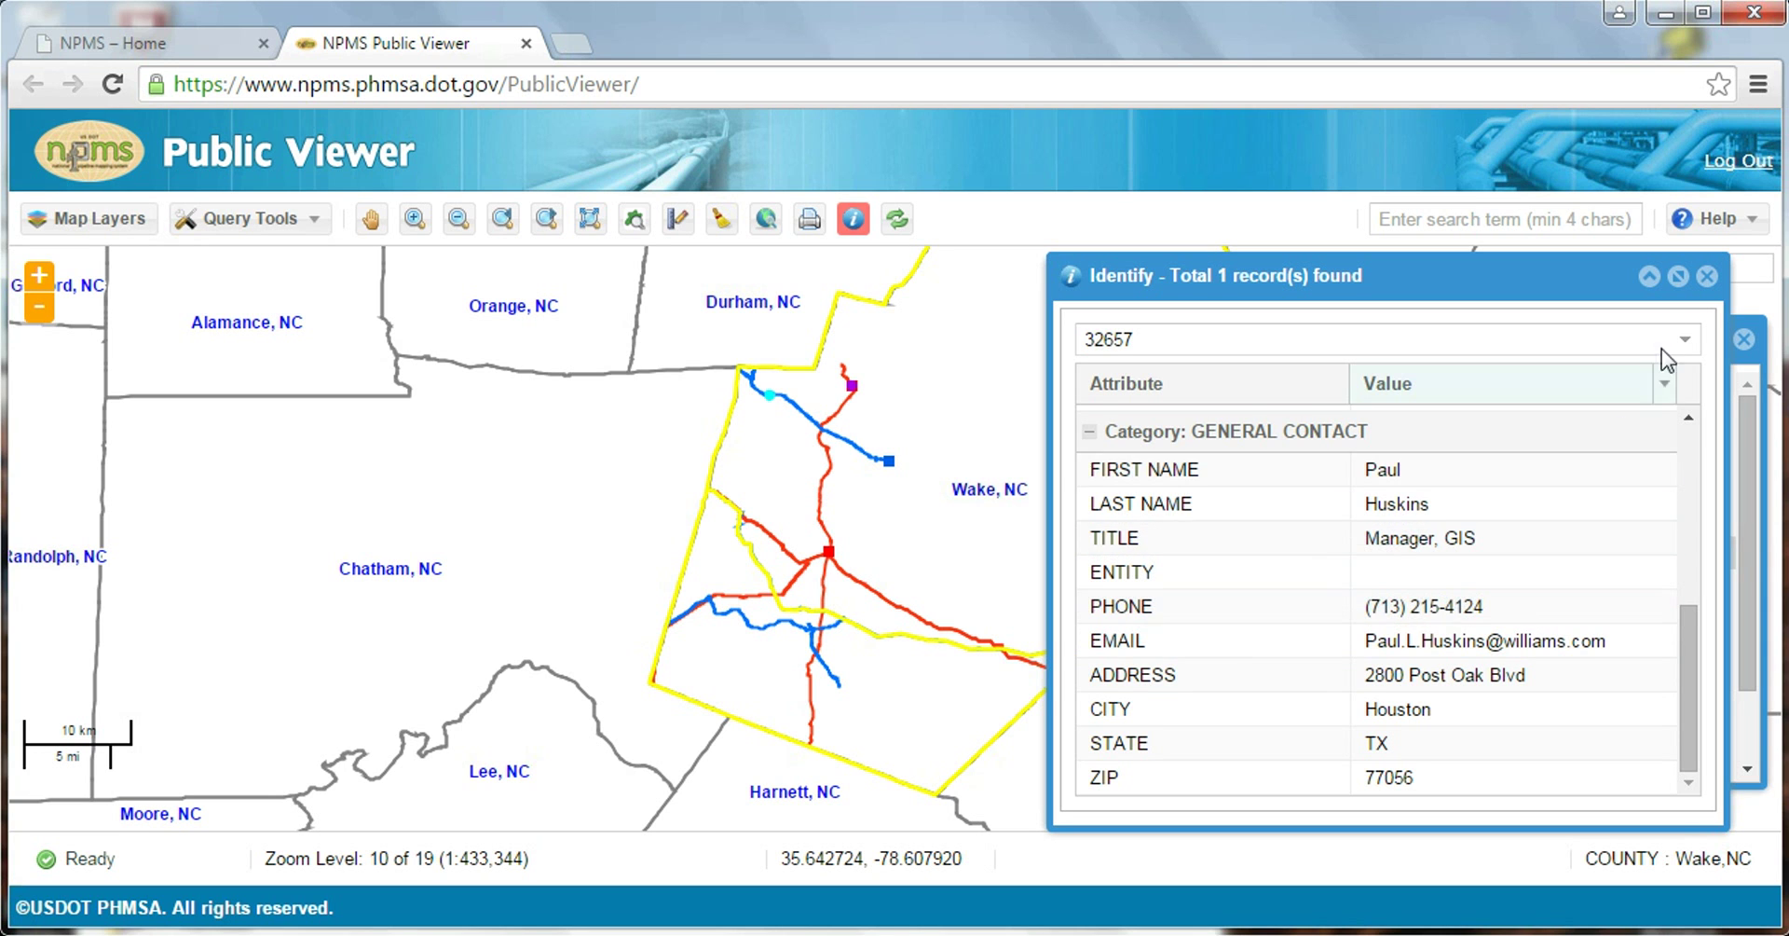
pyautogui.click(1707, 275)
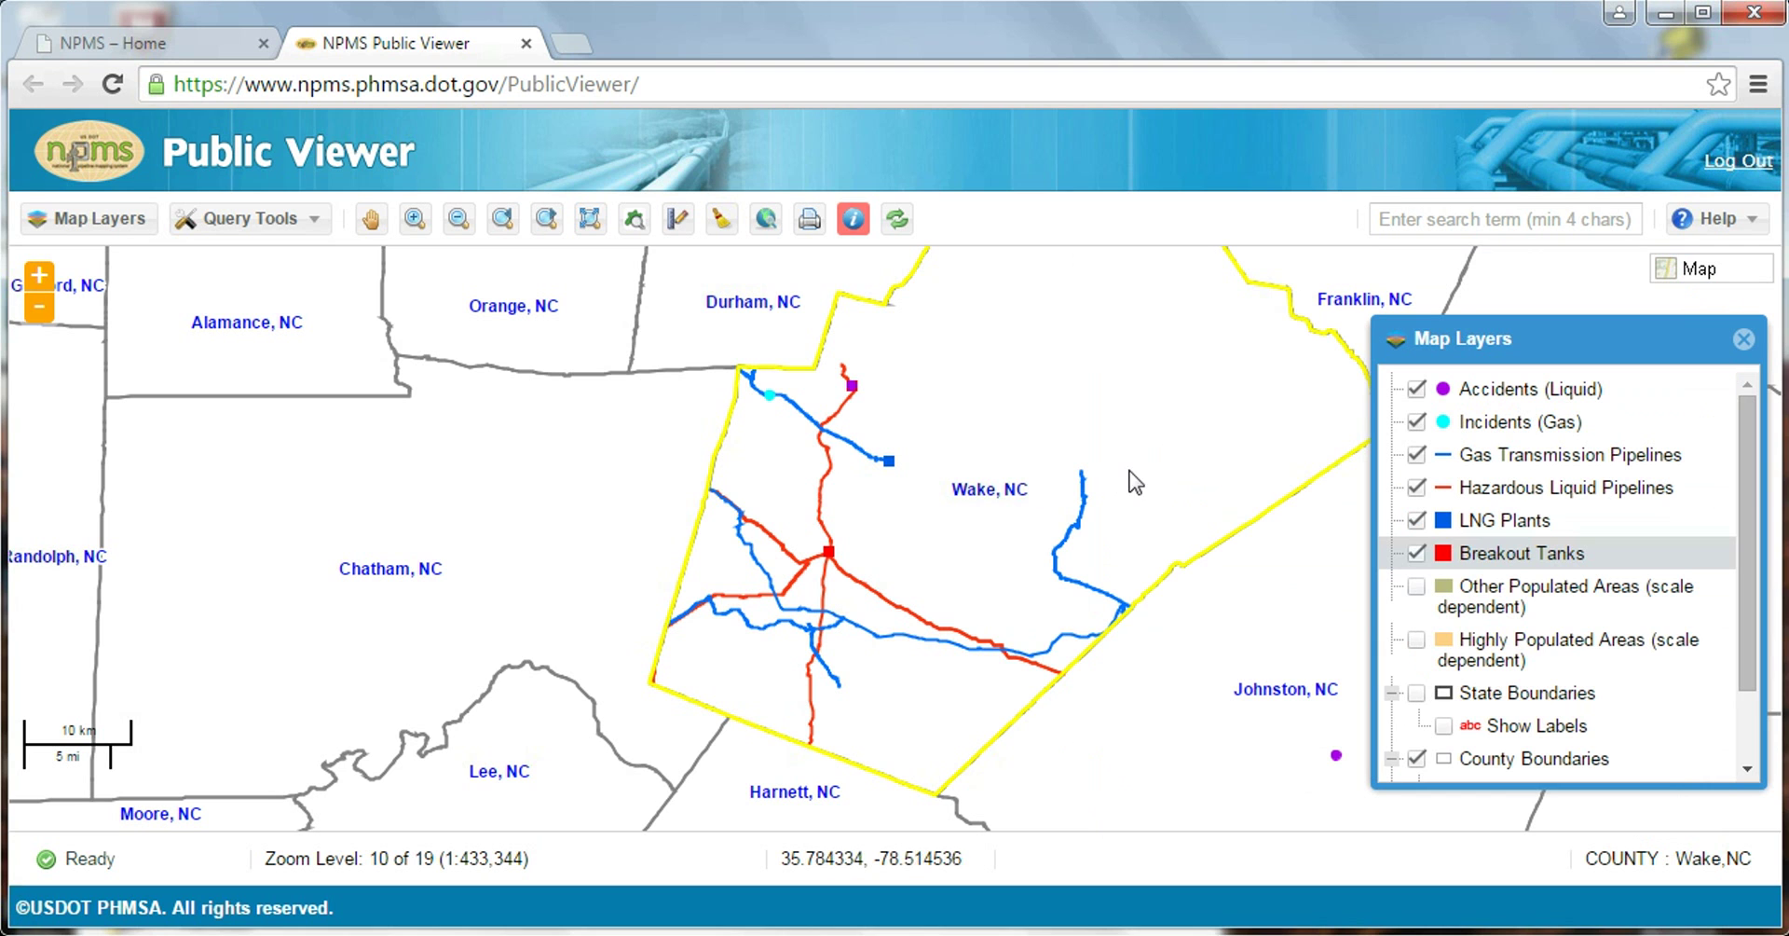
# Identify the LNG plant record for PSNC Energy LNG Facility (In Service), then close it.
pyautogui.click(888, 464)
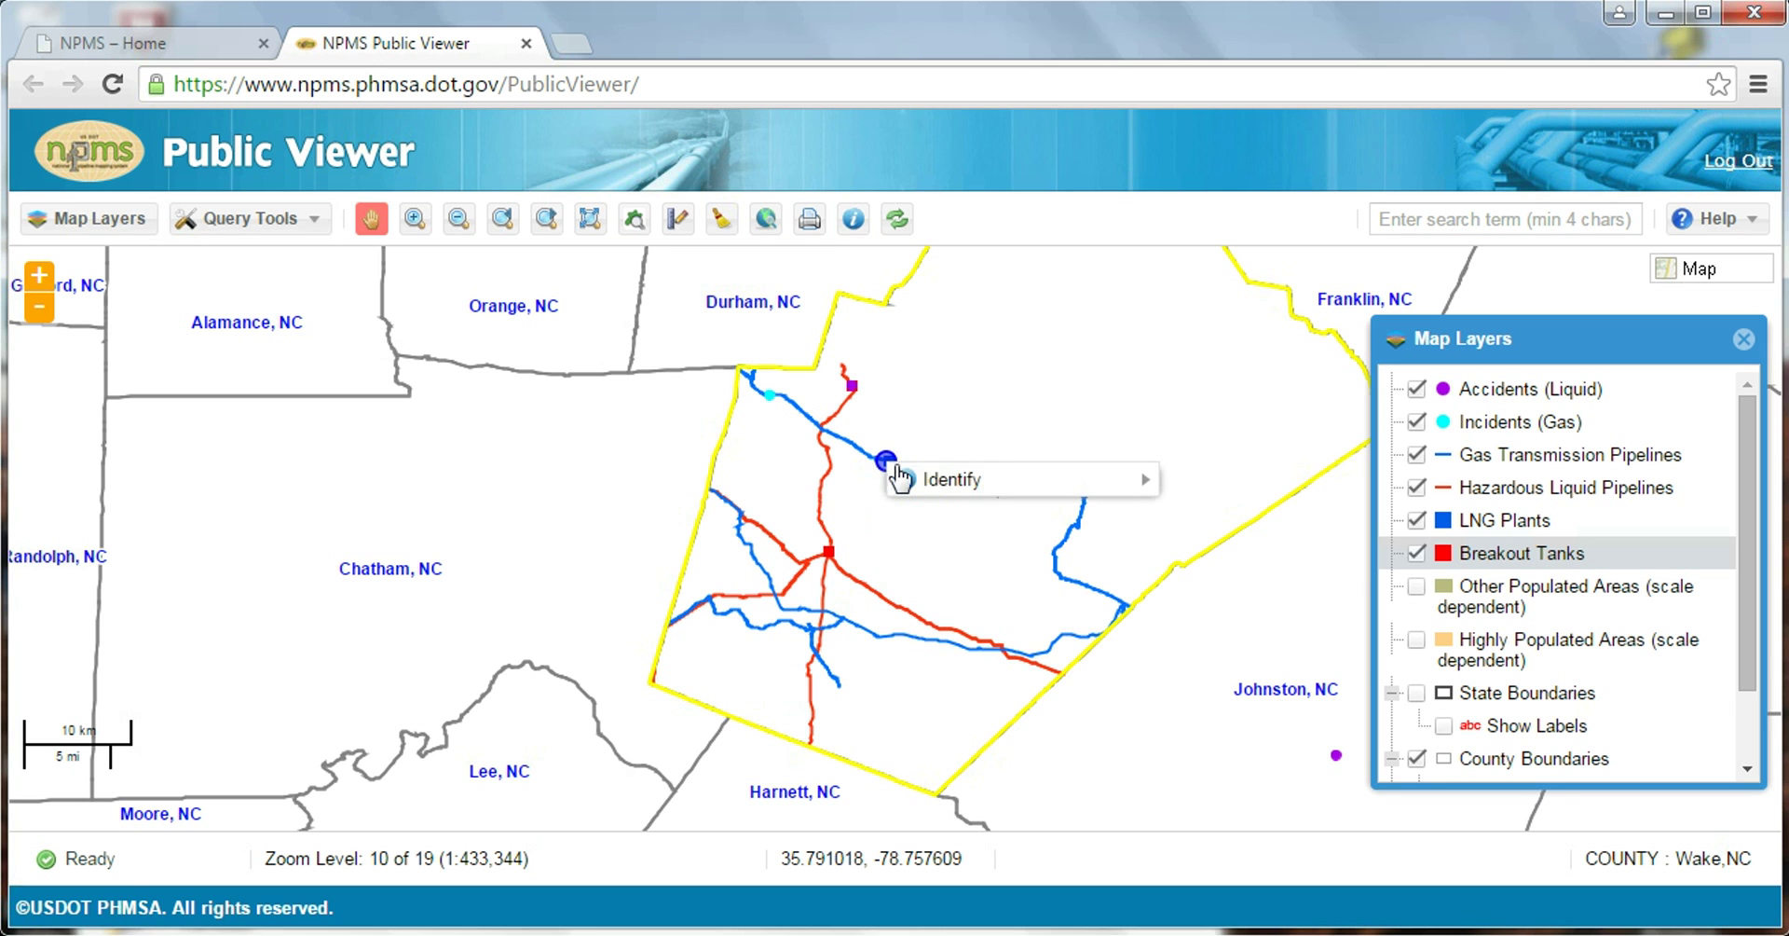
pyautogui.moveTo(941, 482)
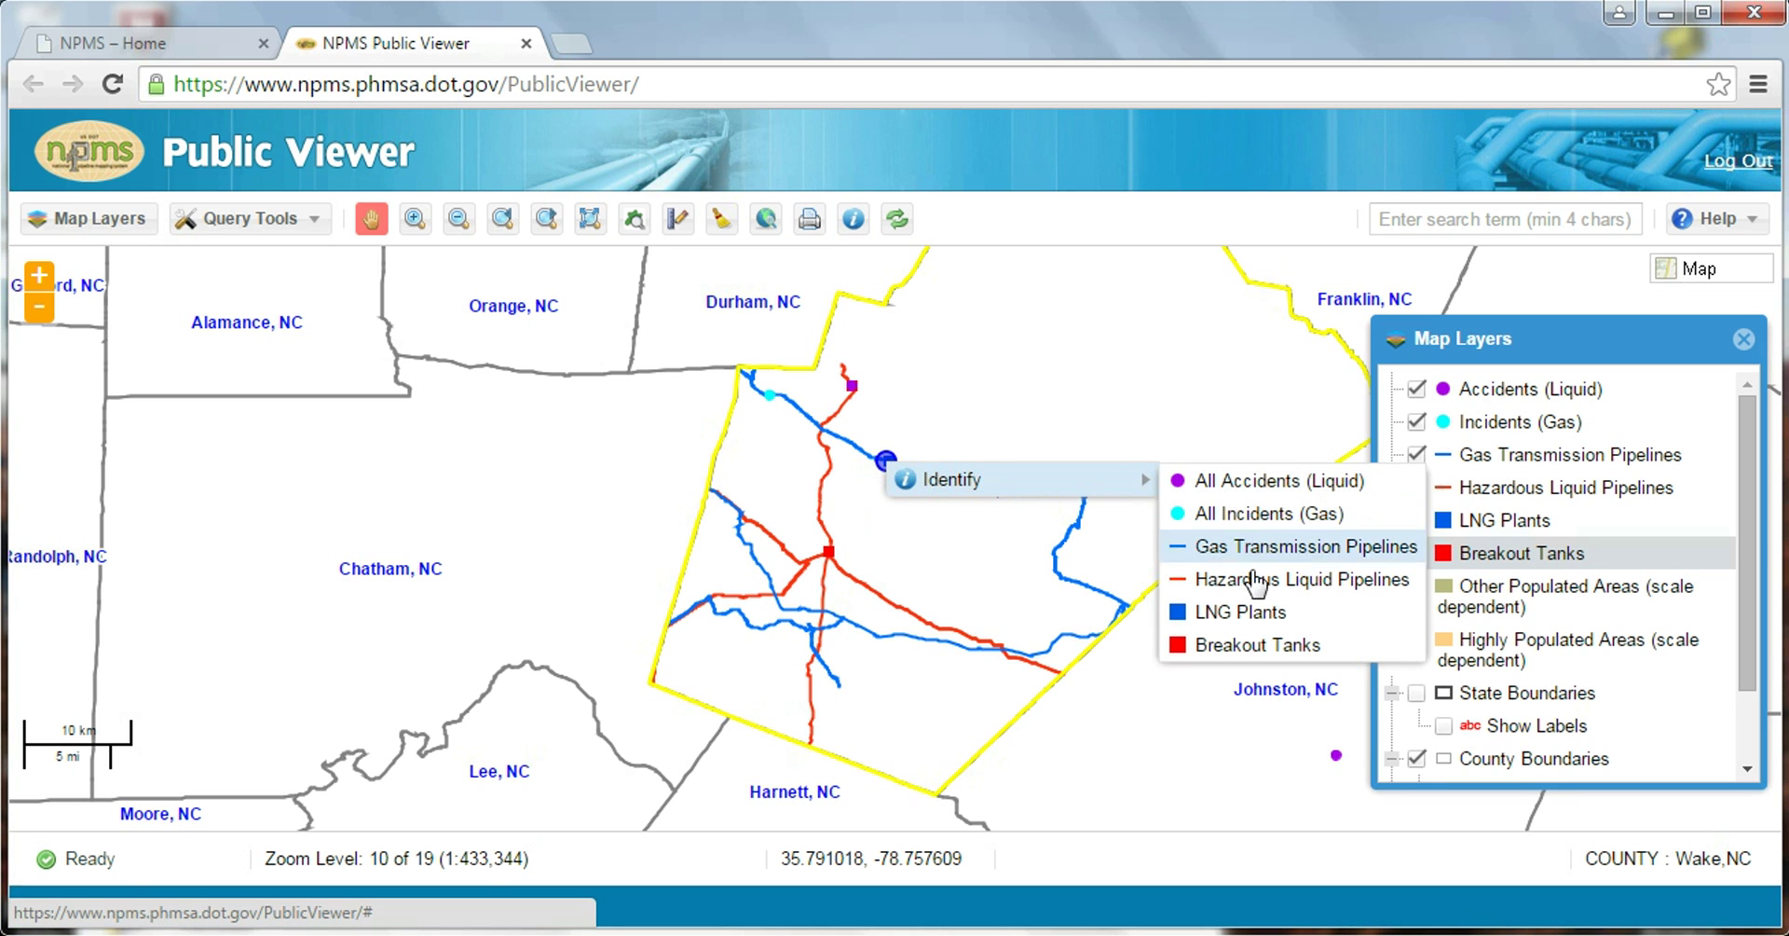
pyautogui.click(1265, 615)
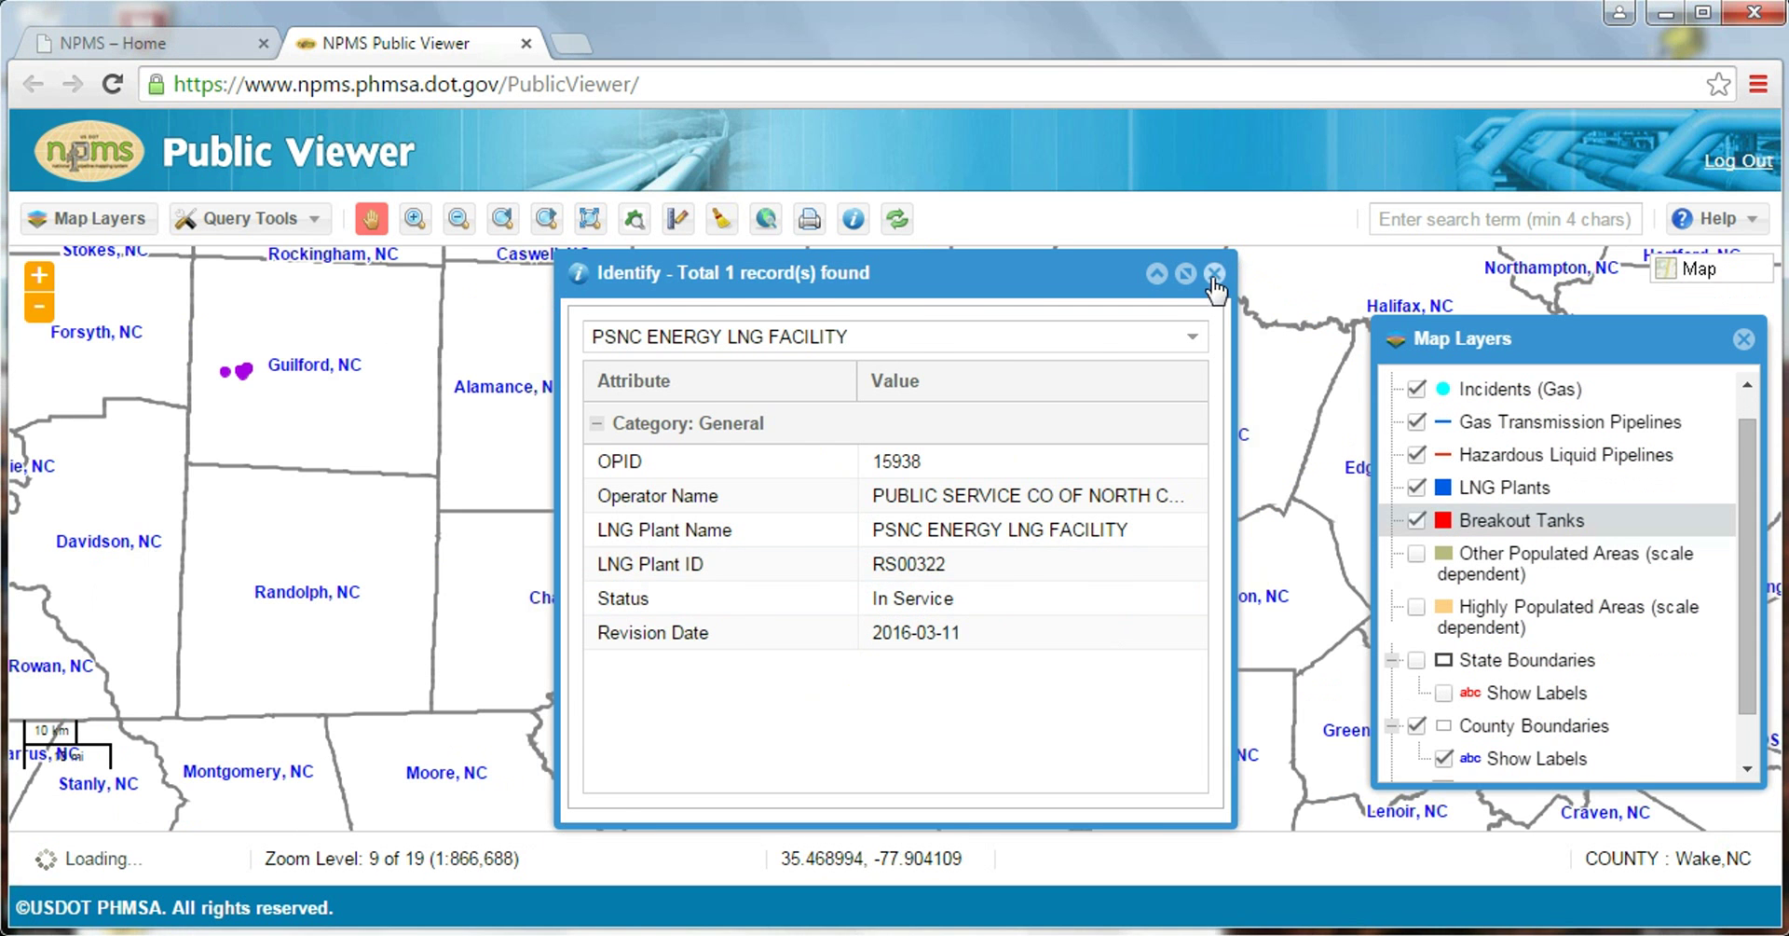
pyautogui.click(1214, 273)
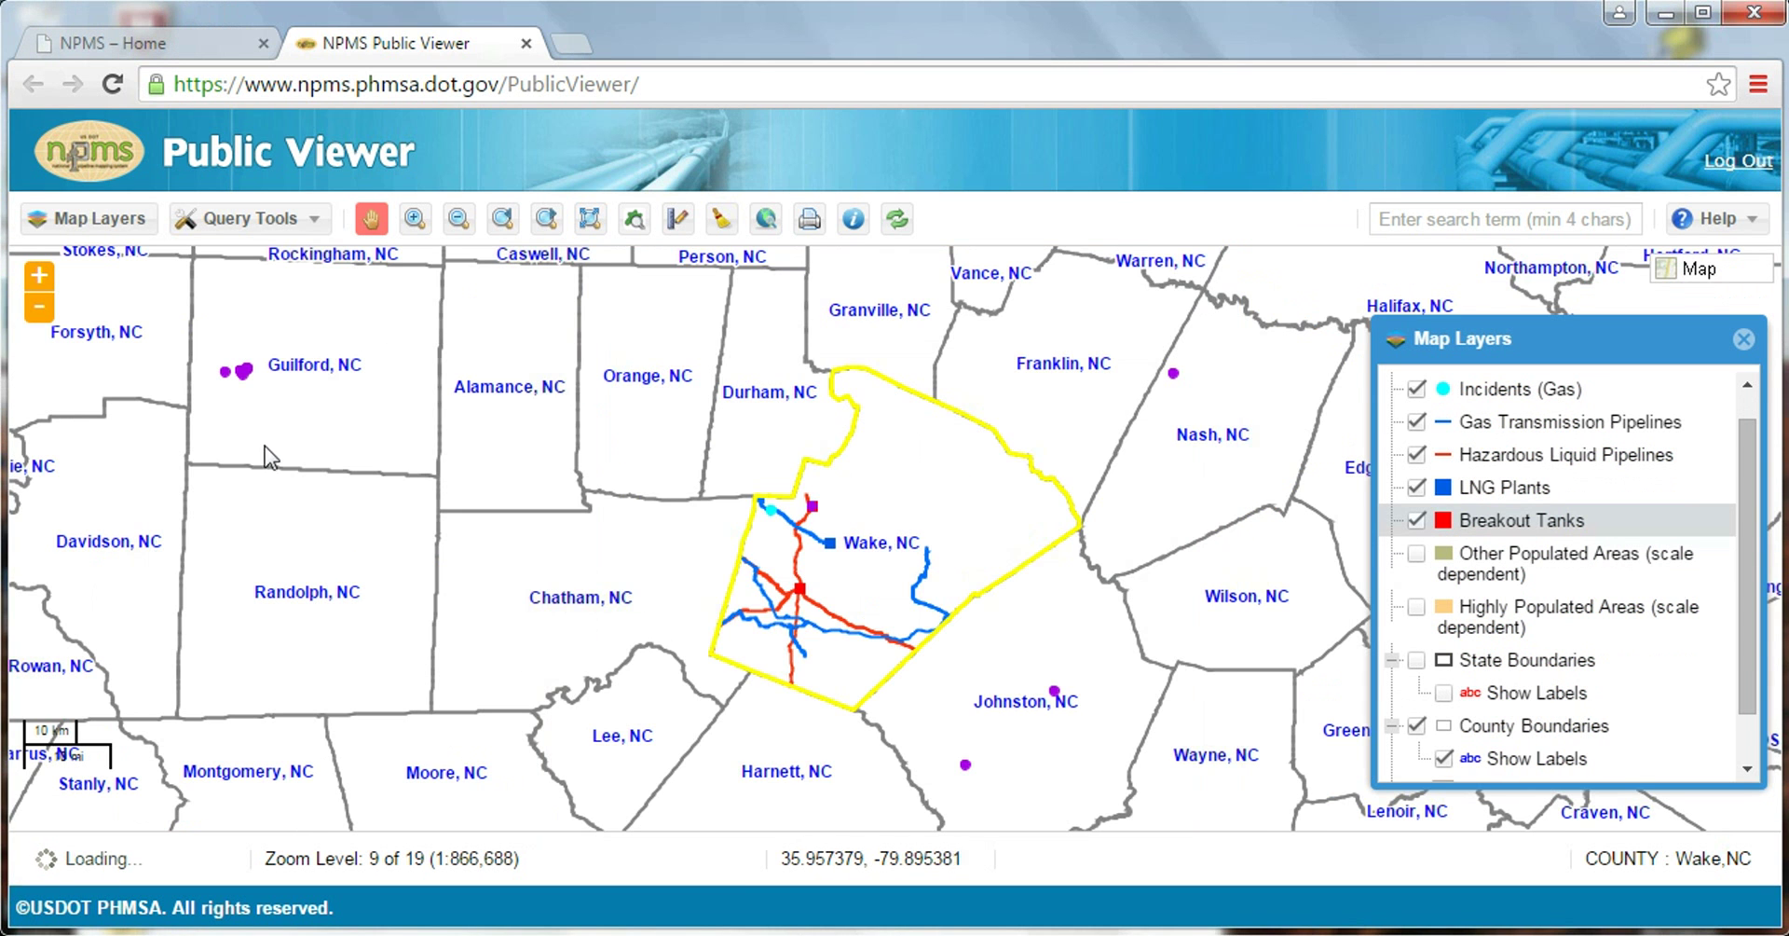
# Choose Display Pipelines by Attributes from the Query Tools list.
pyautogui.click(314, 224)
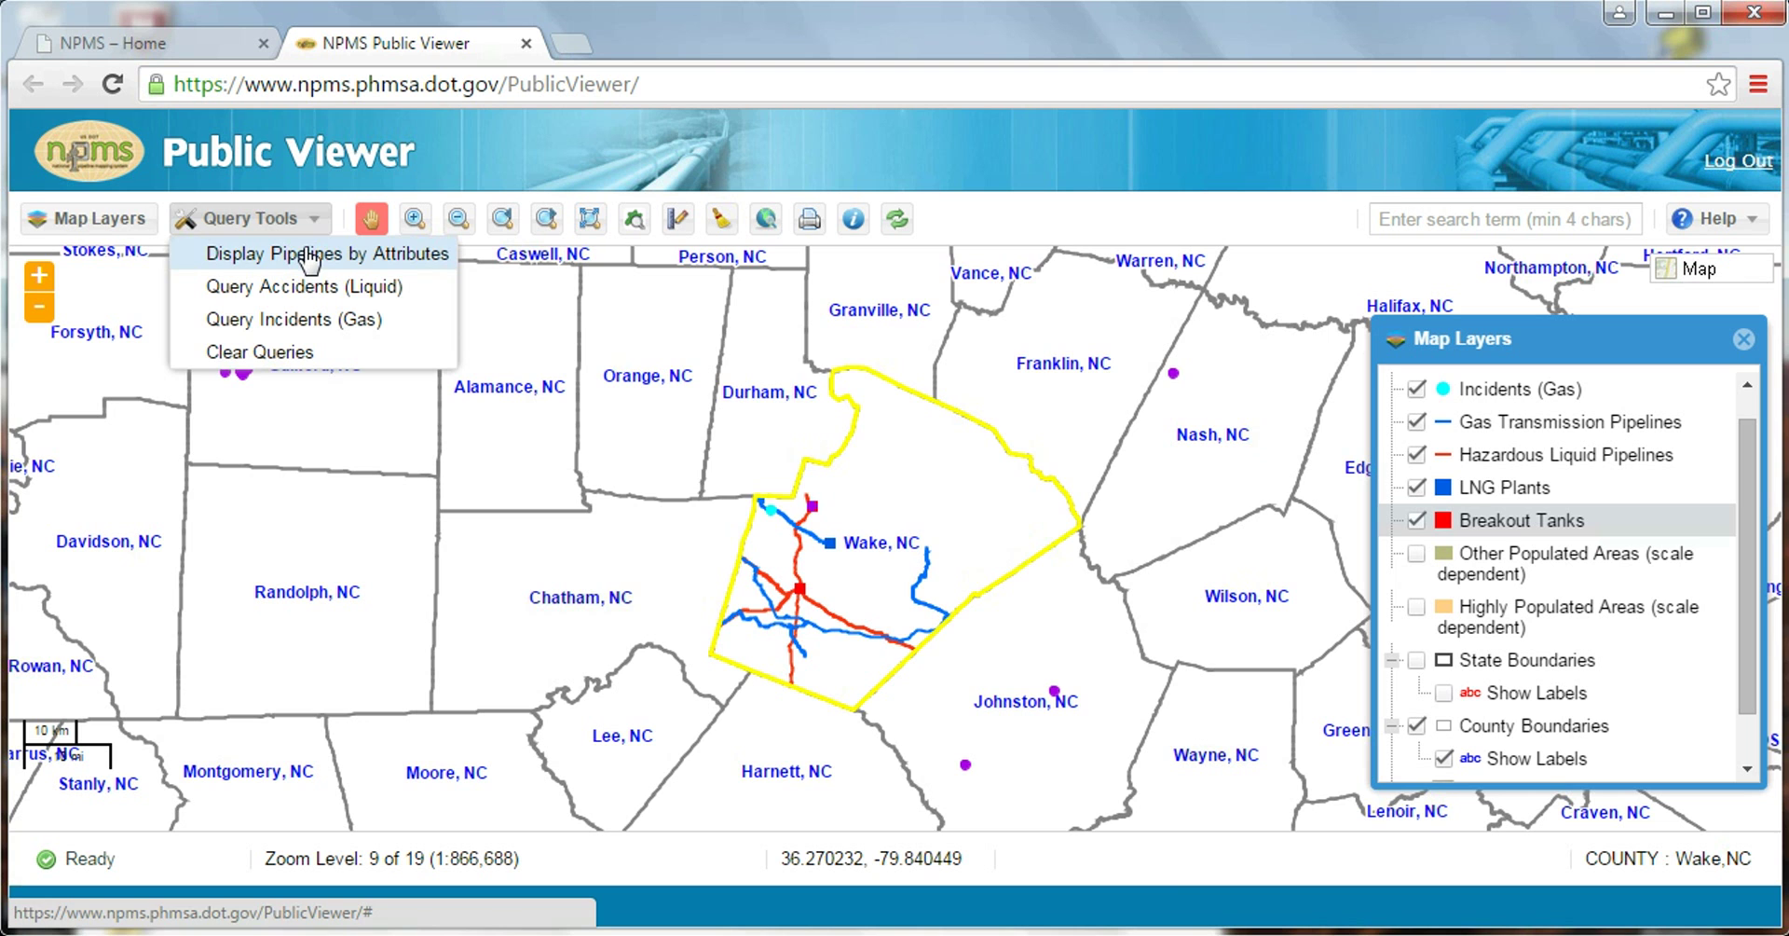
pyautogui.click(308, 257)
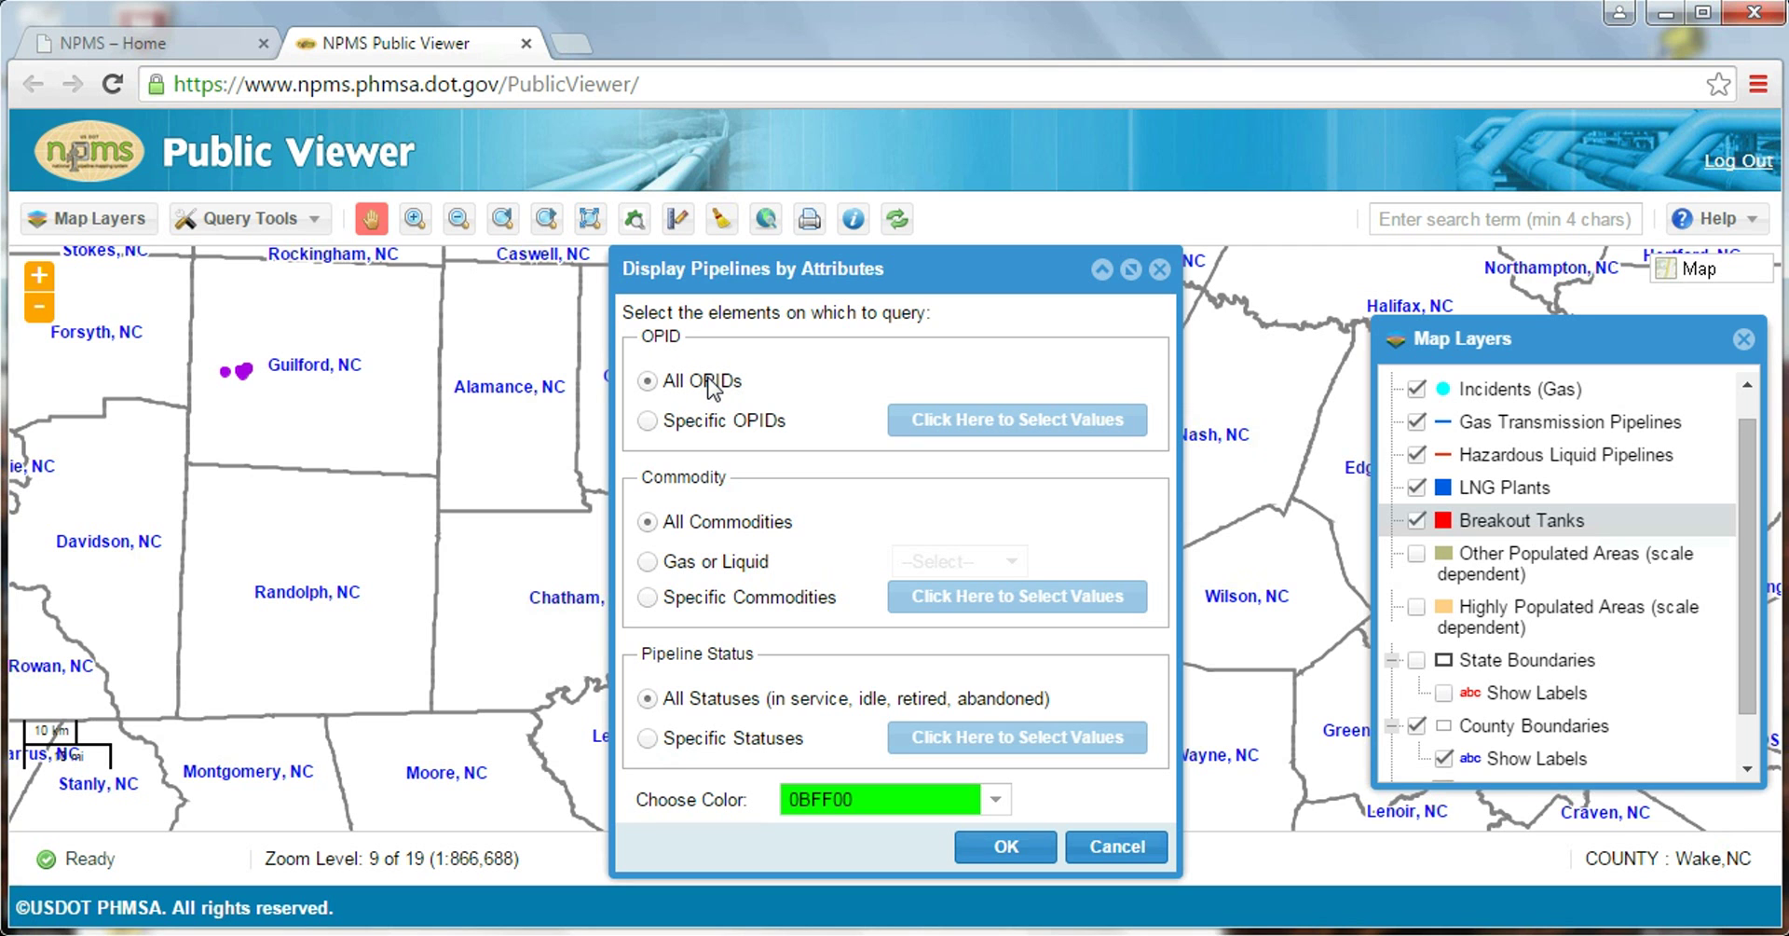
# Limit the query's commodity to NG (Natural Gas).
pyautogui.click(648, 597)
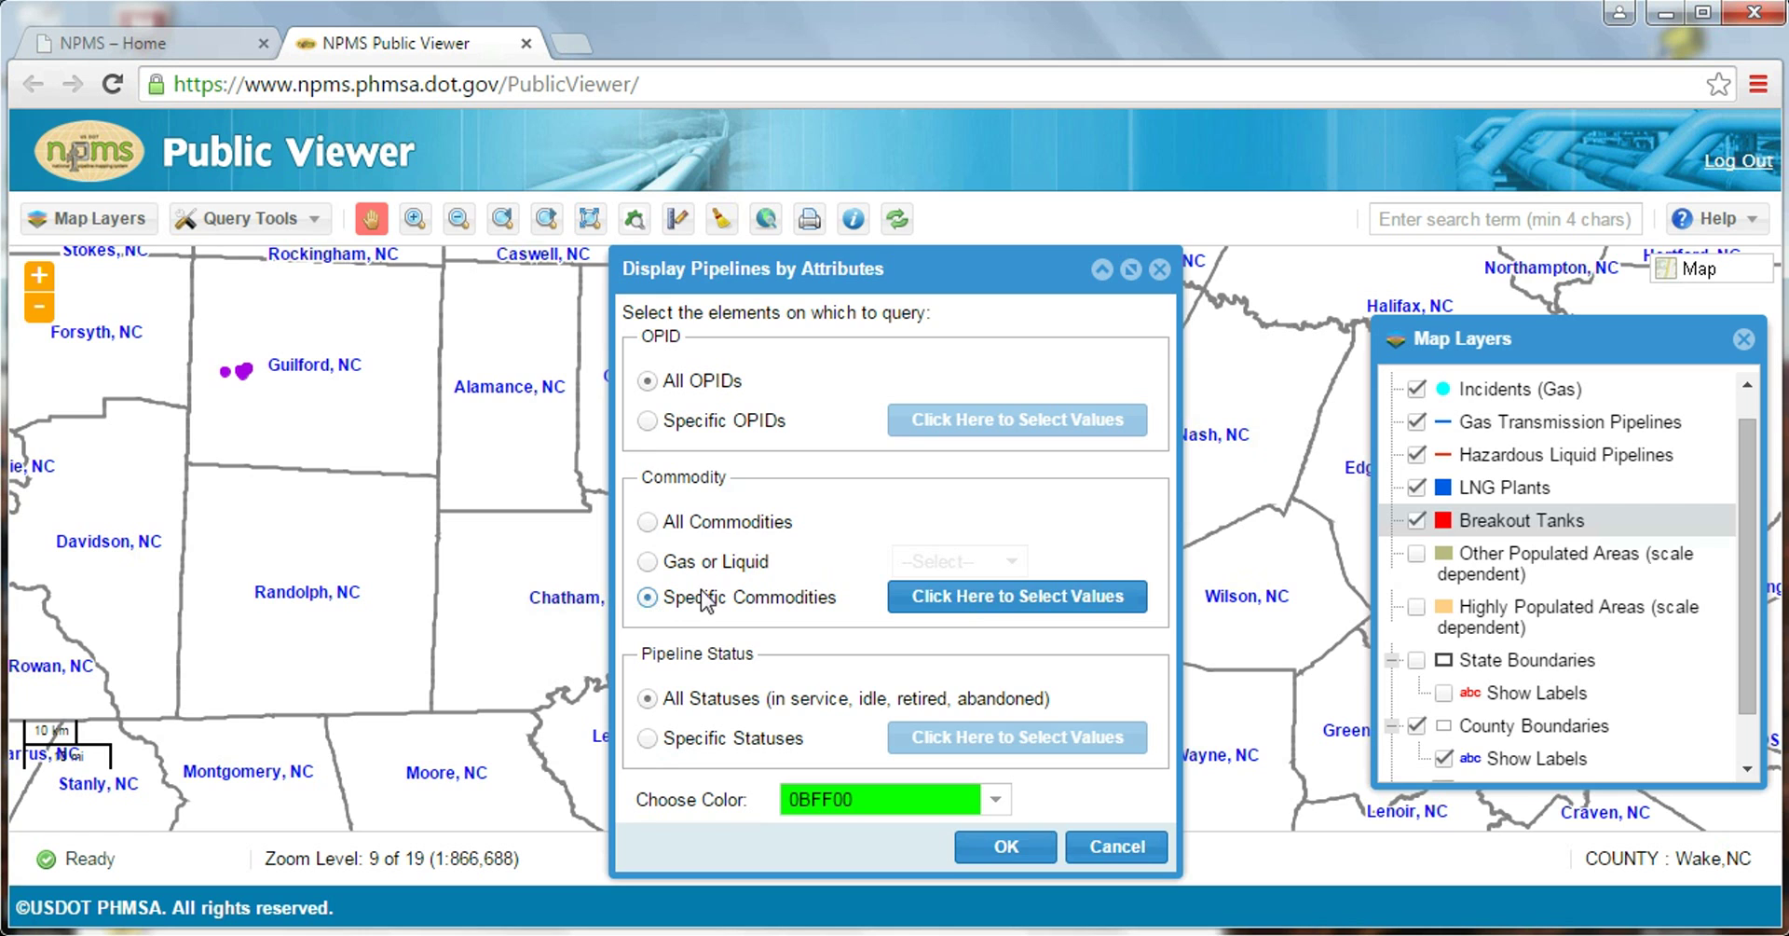
pyautogui.click(960, 598)
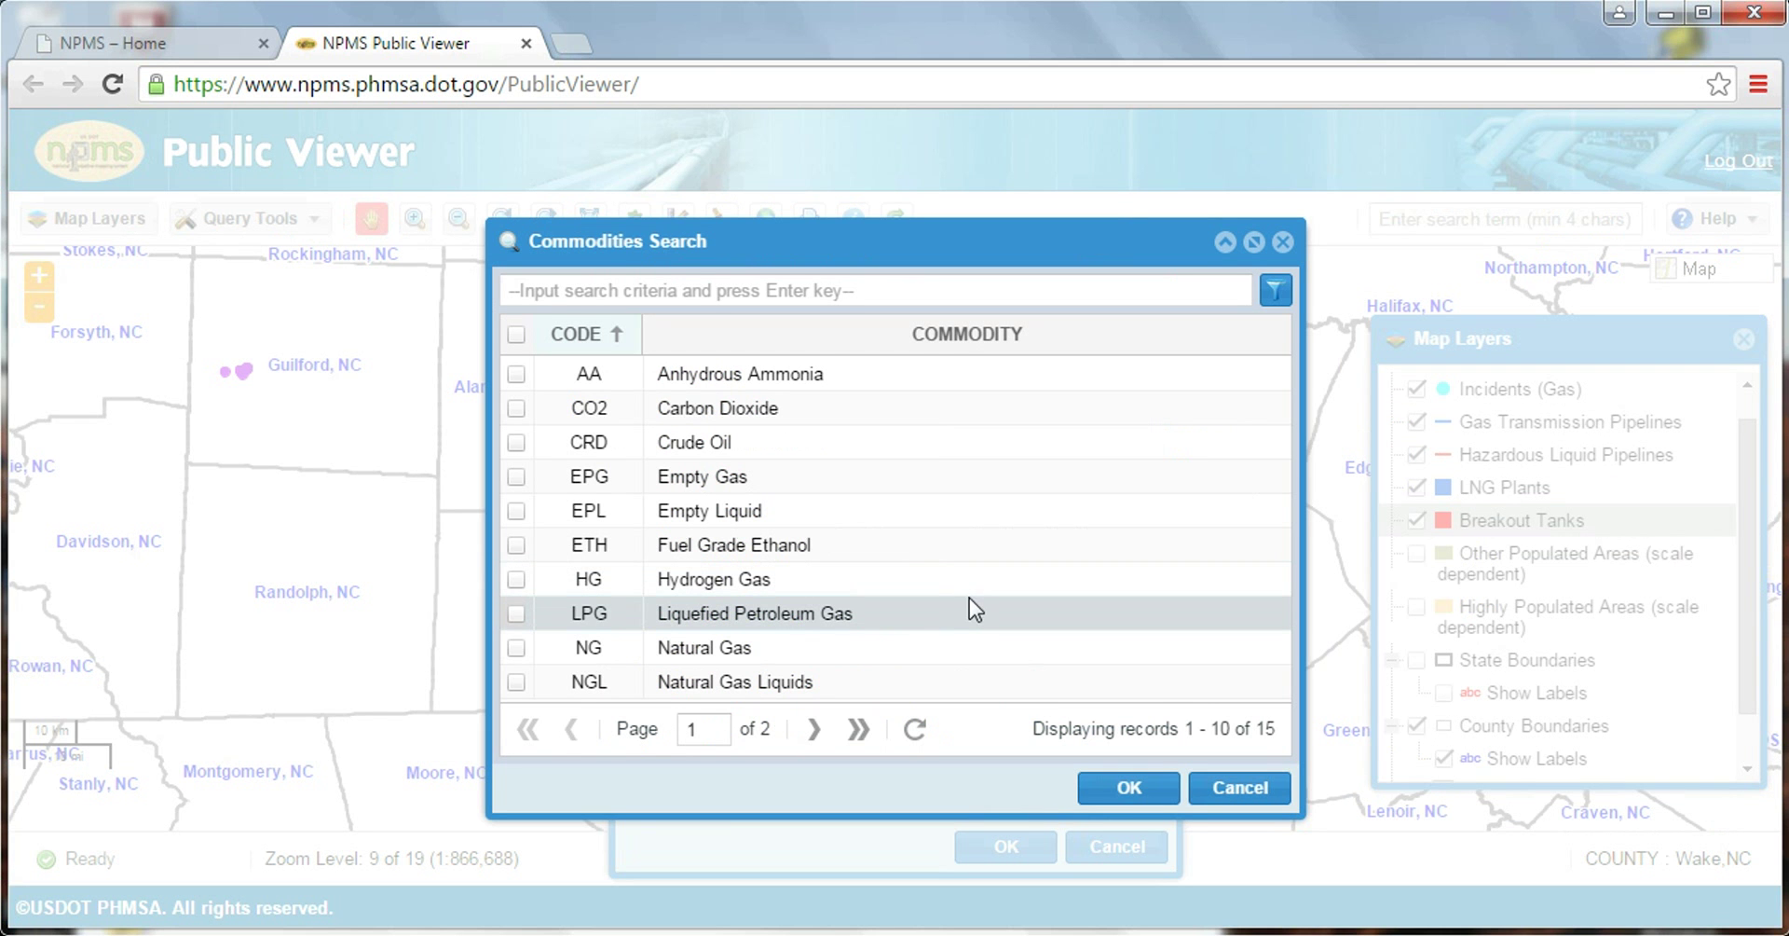
pyautogui.click(514, 646)
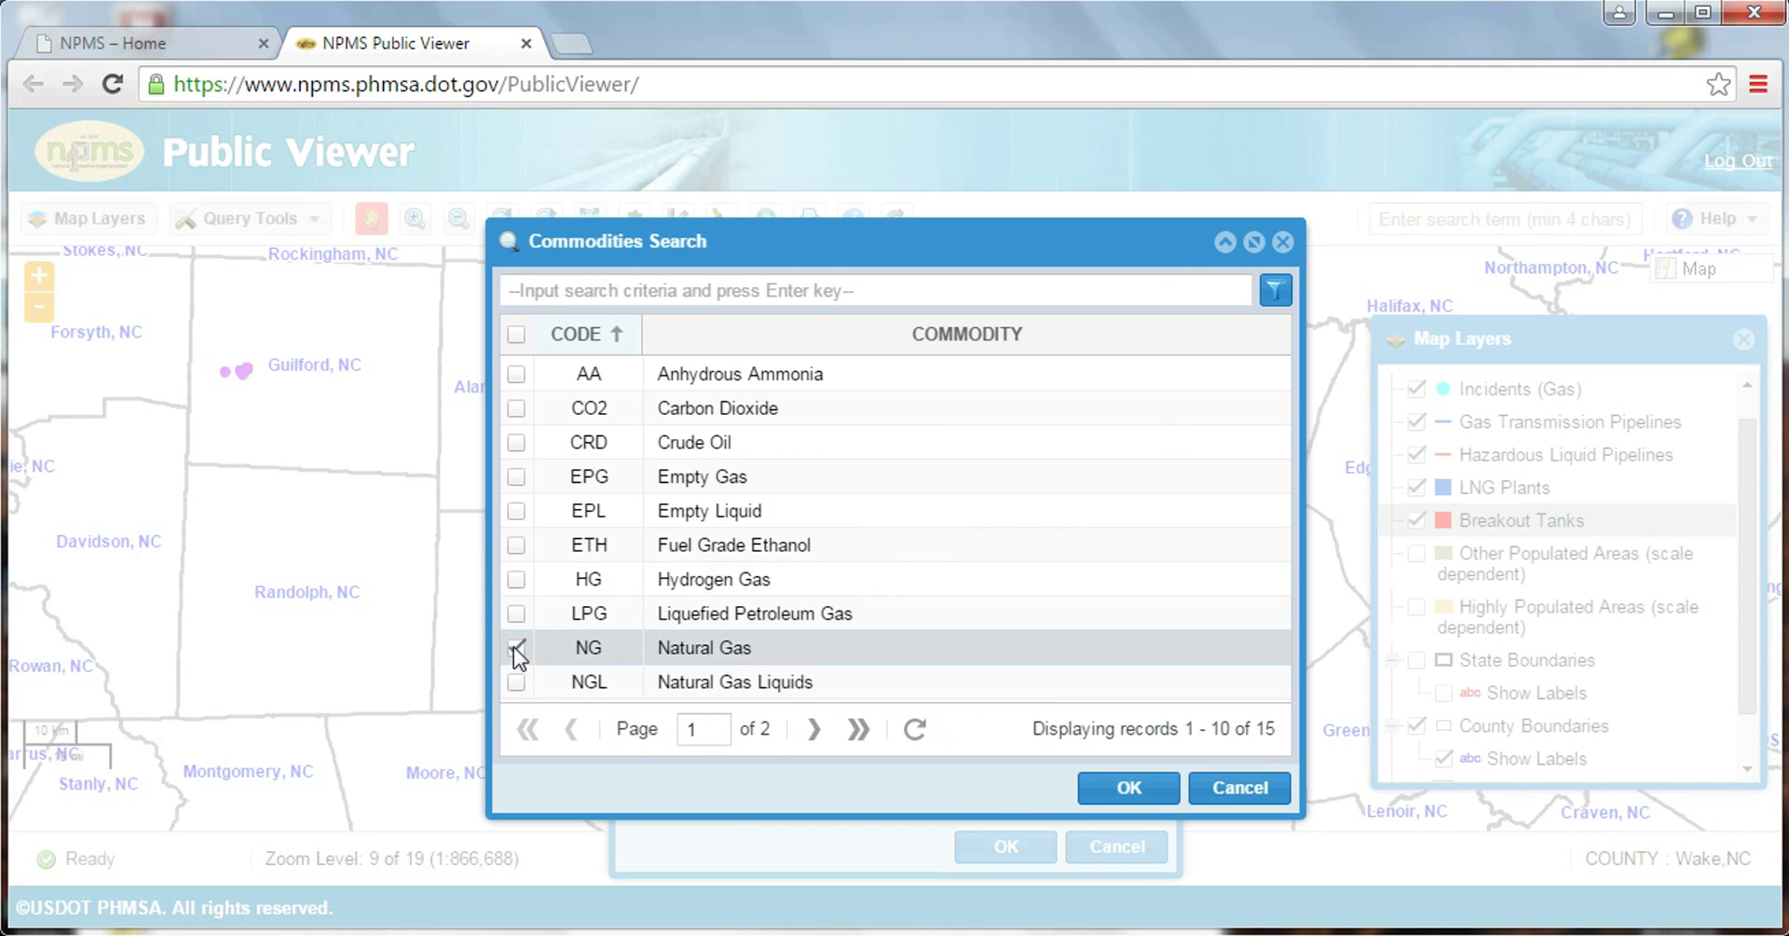
pyautogui.click(1126, 783)
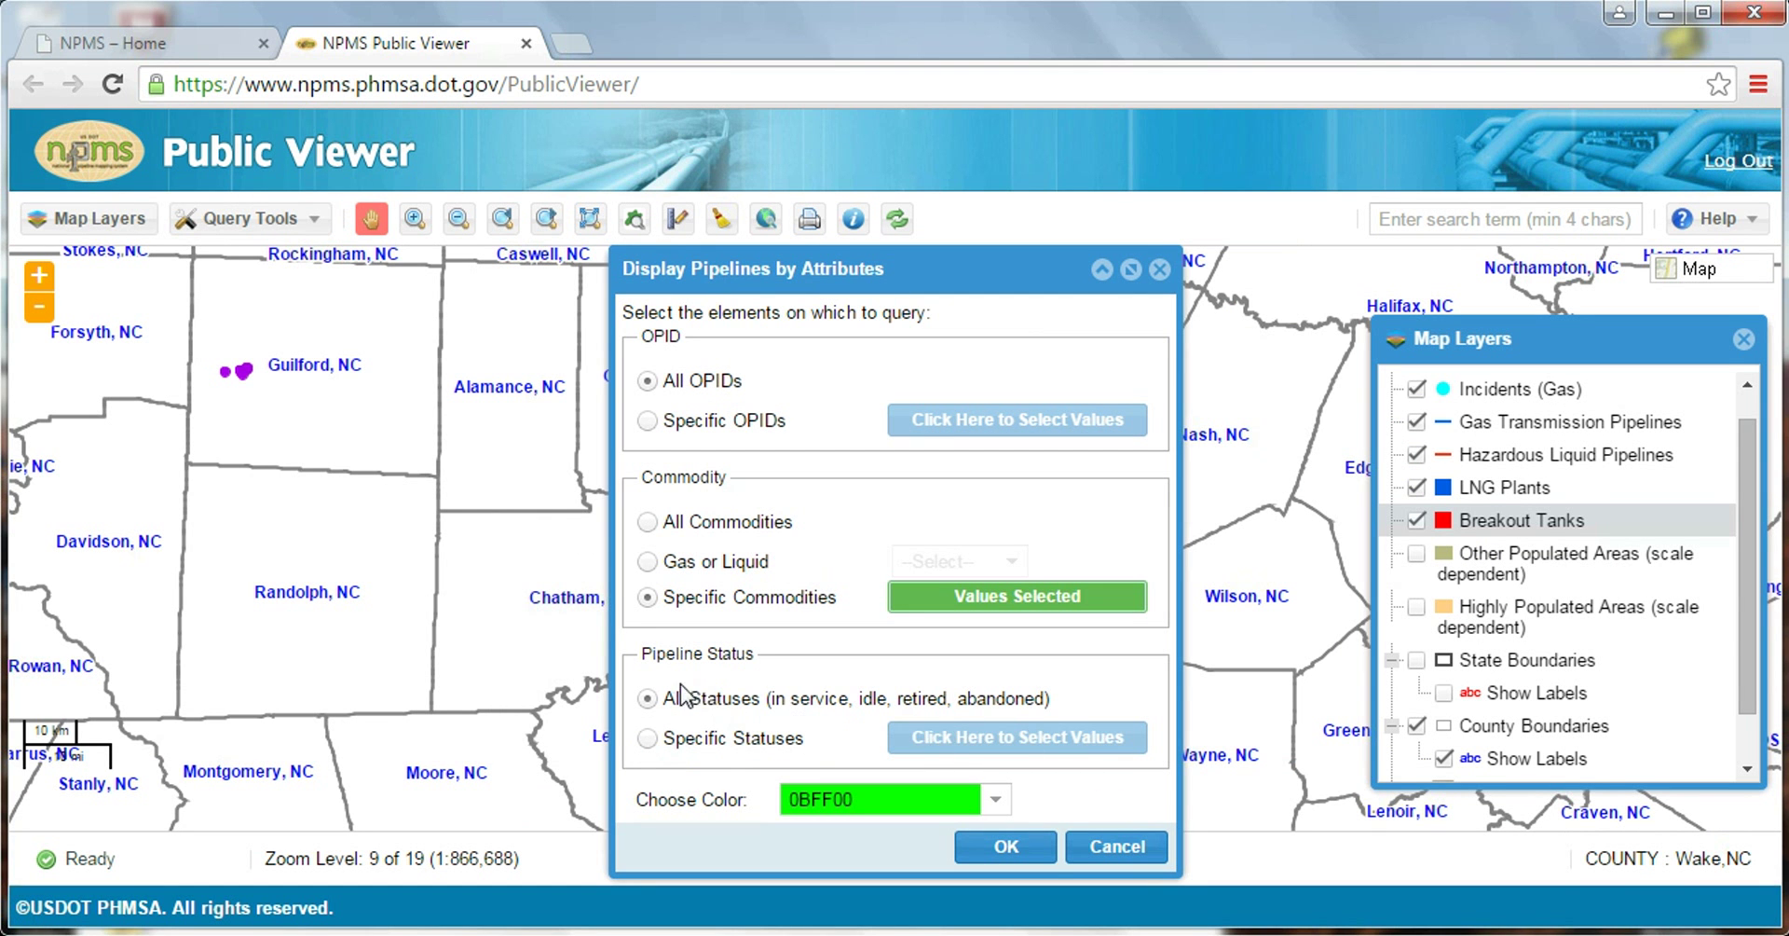
# Limit the query's pipeline status to I (In Service).
pyautogui.click(647, 738)
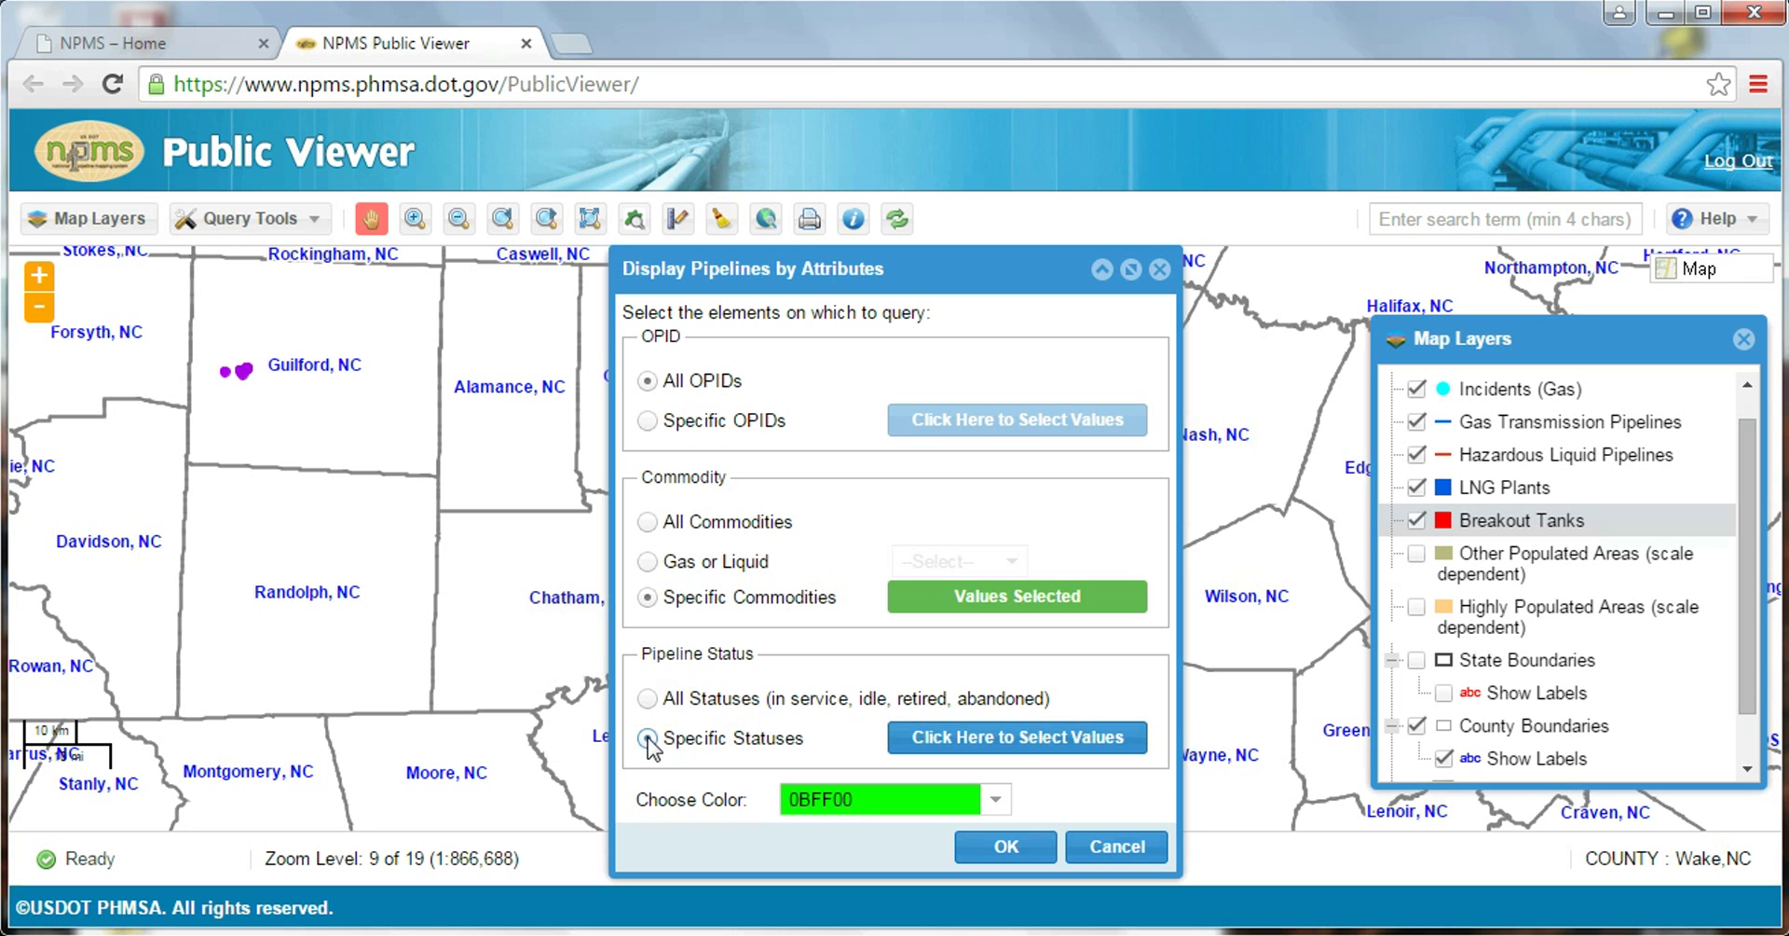
pyautogui.click(1010, 740)
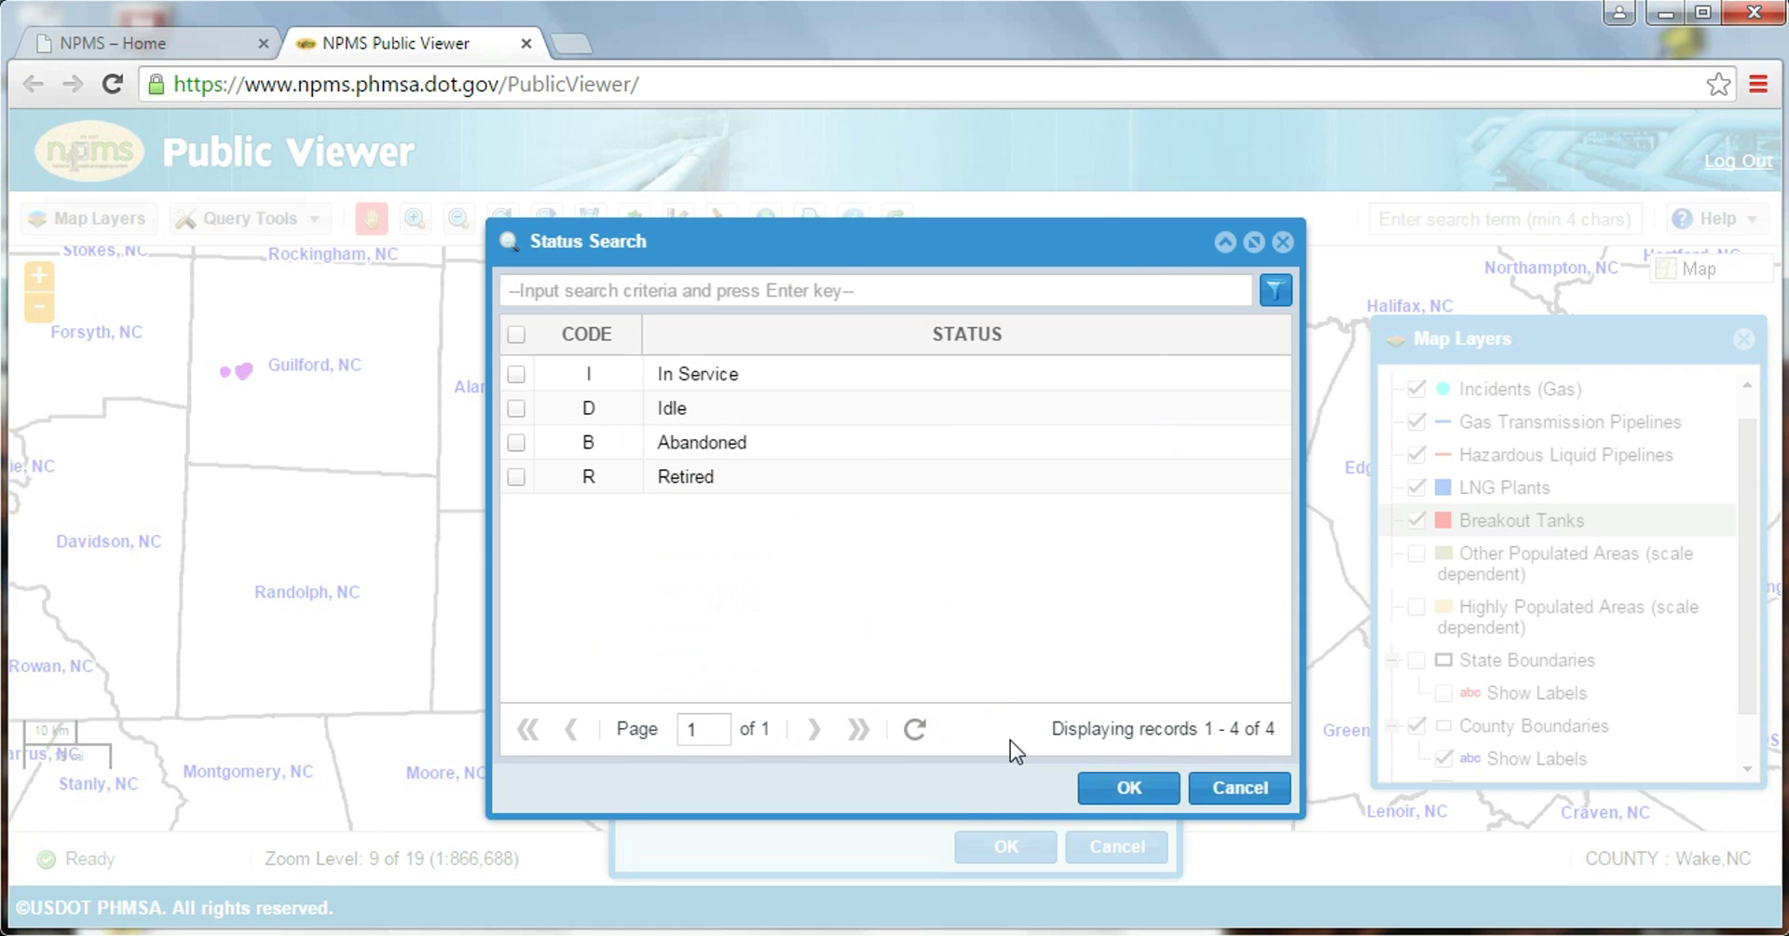
pyautogui.click(517, 373)
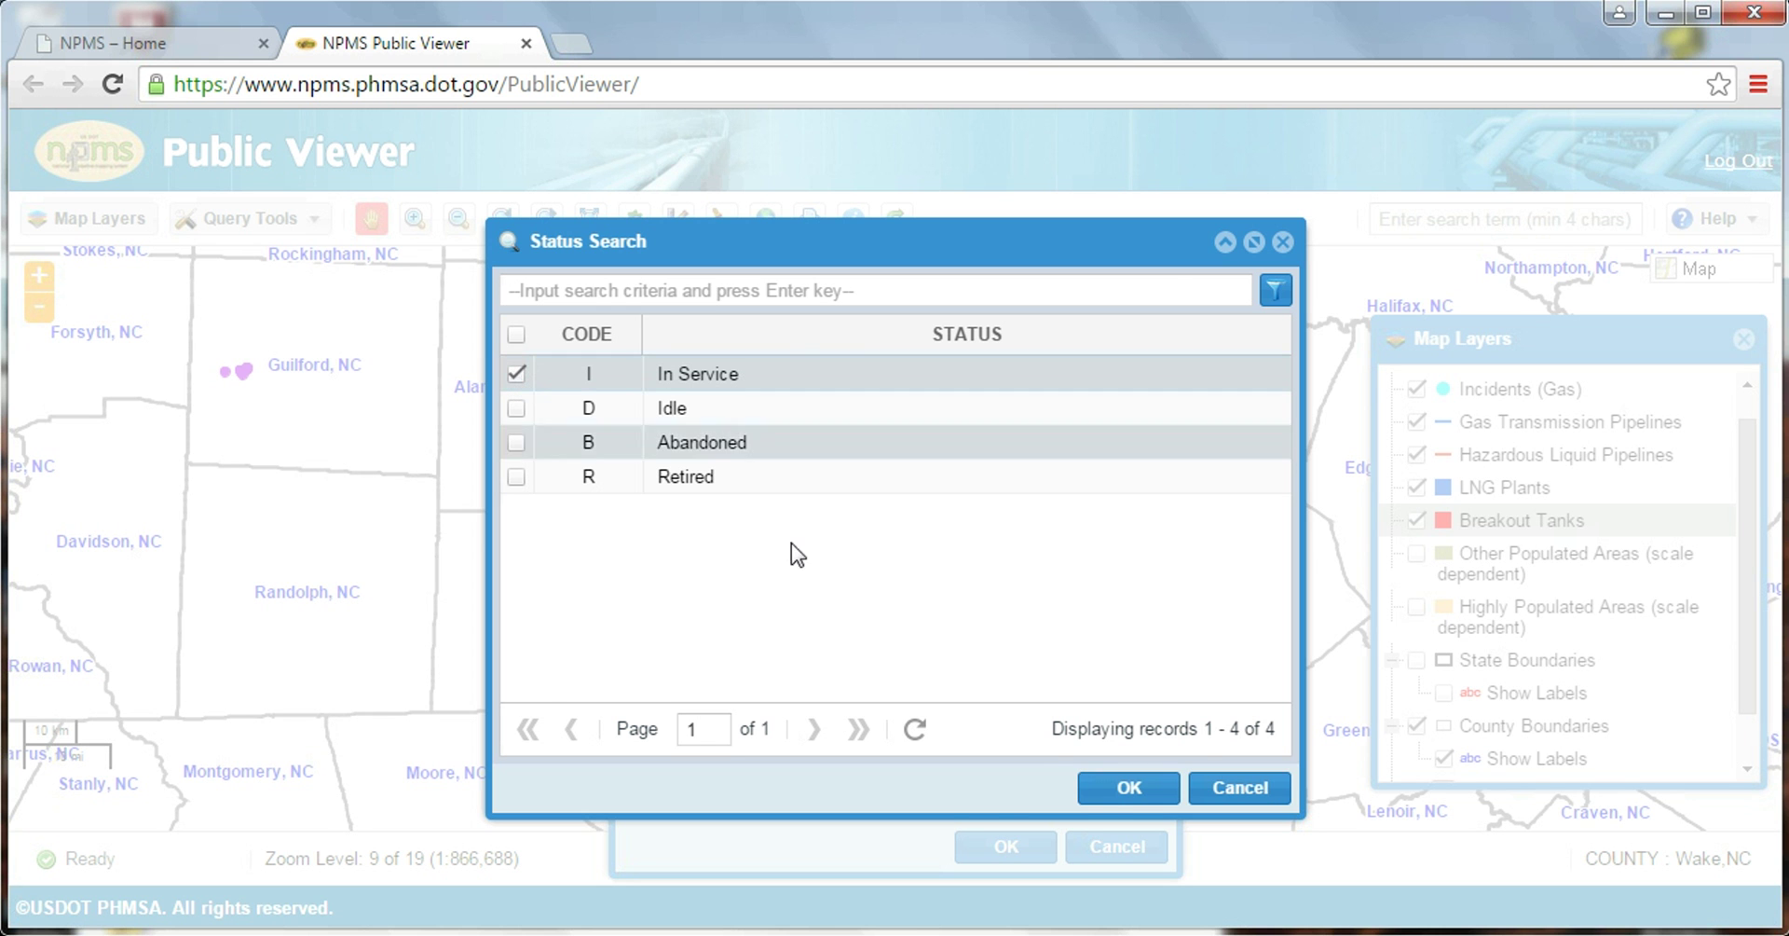
pyautogui.click(1099, 781)
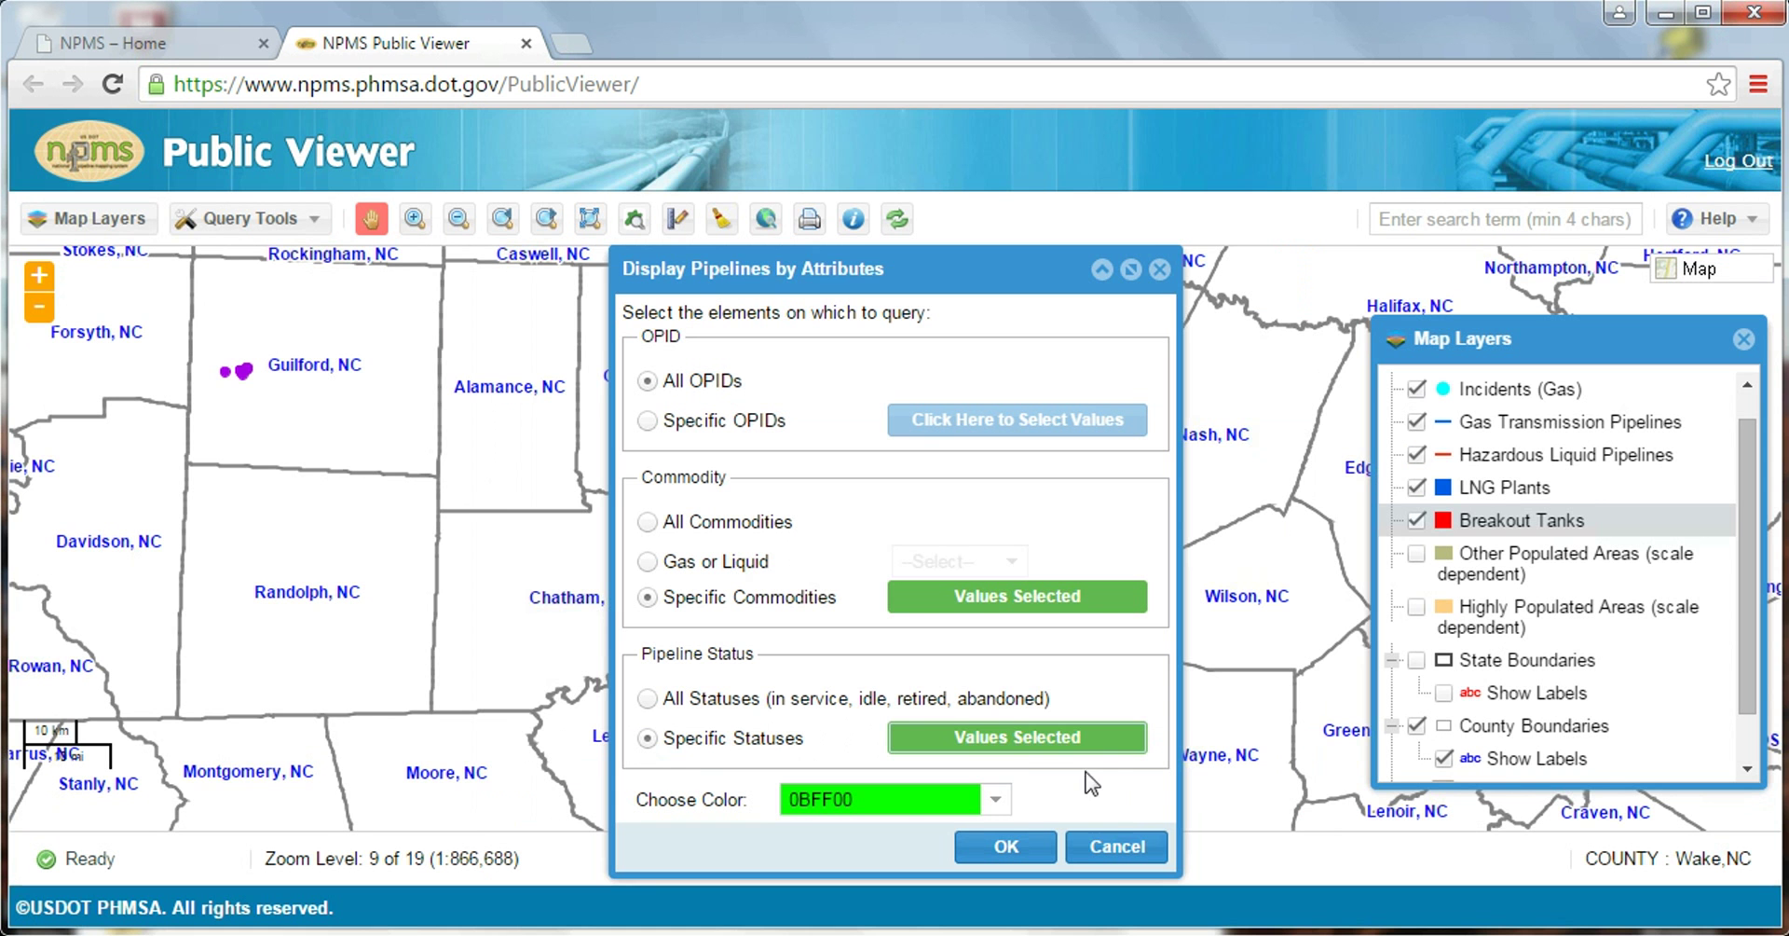
# Keep the 0BFF00 green result colour, run the query, and decline zooming to results.
pyautogui.click(995, 804)
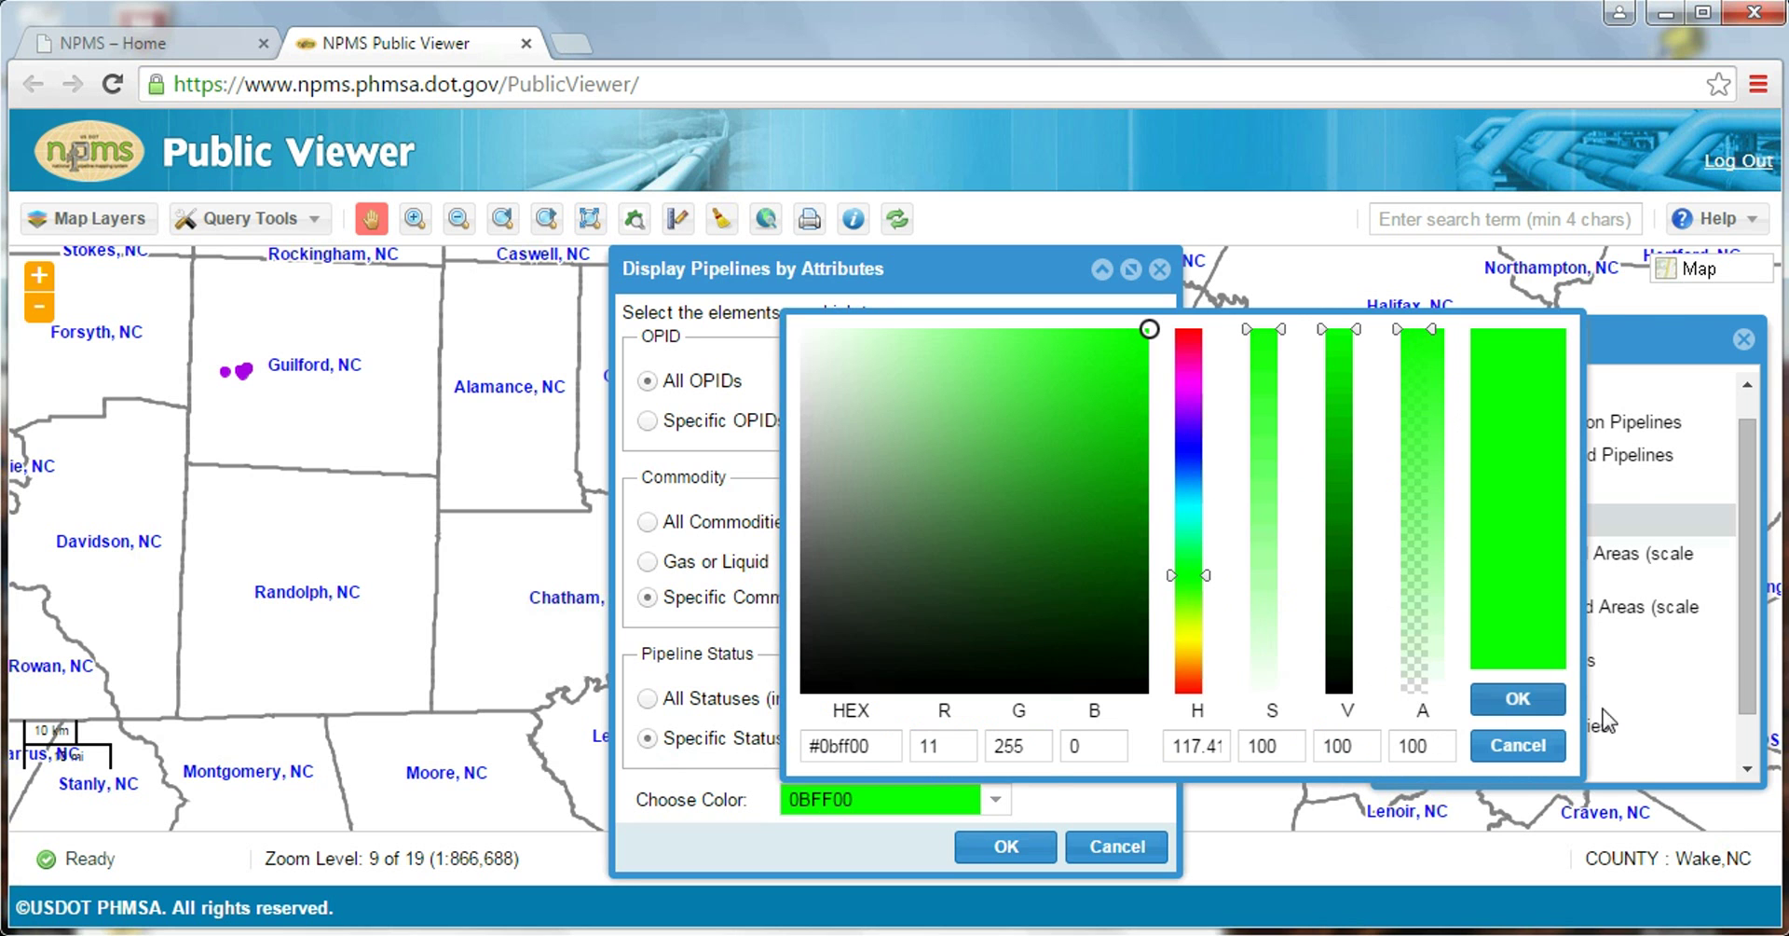
pyautogui.click(1538, 750)
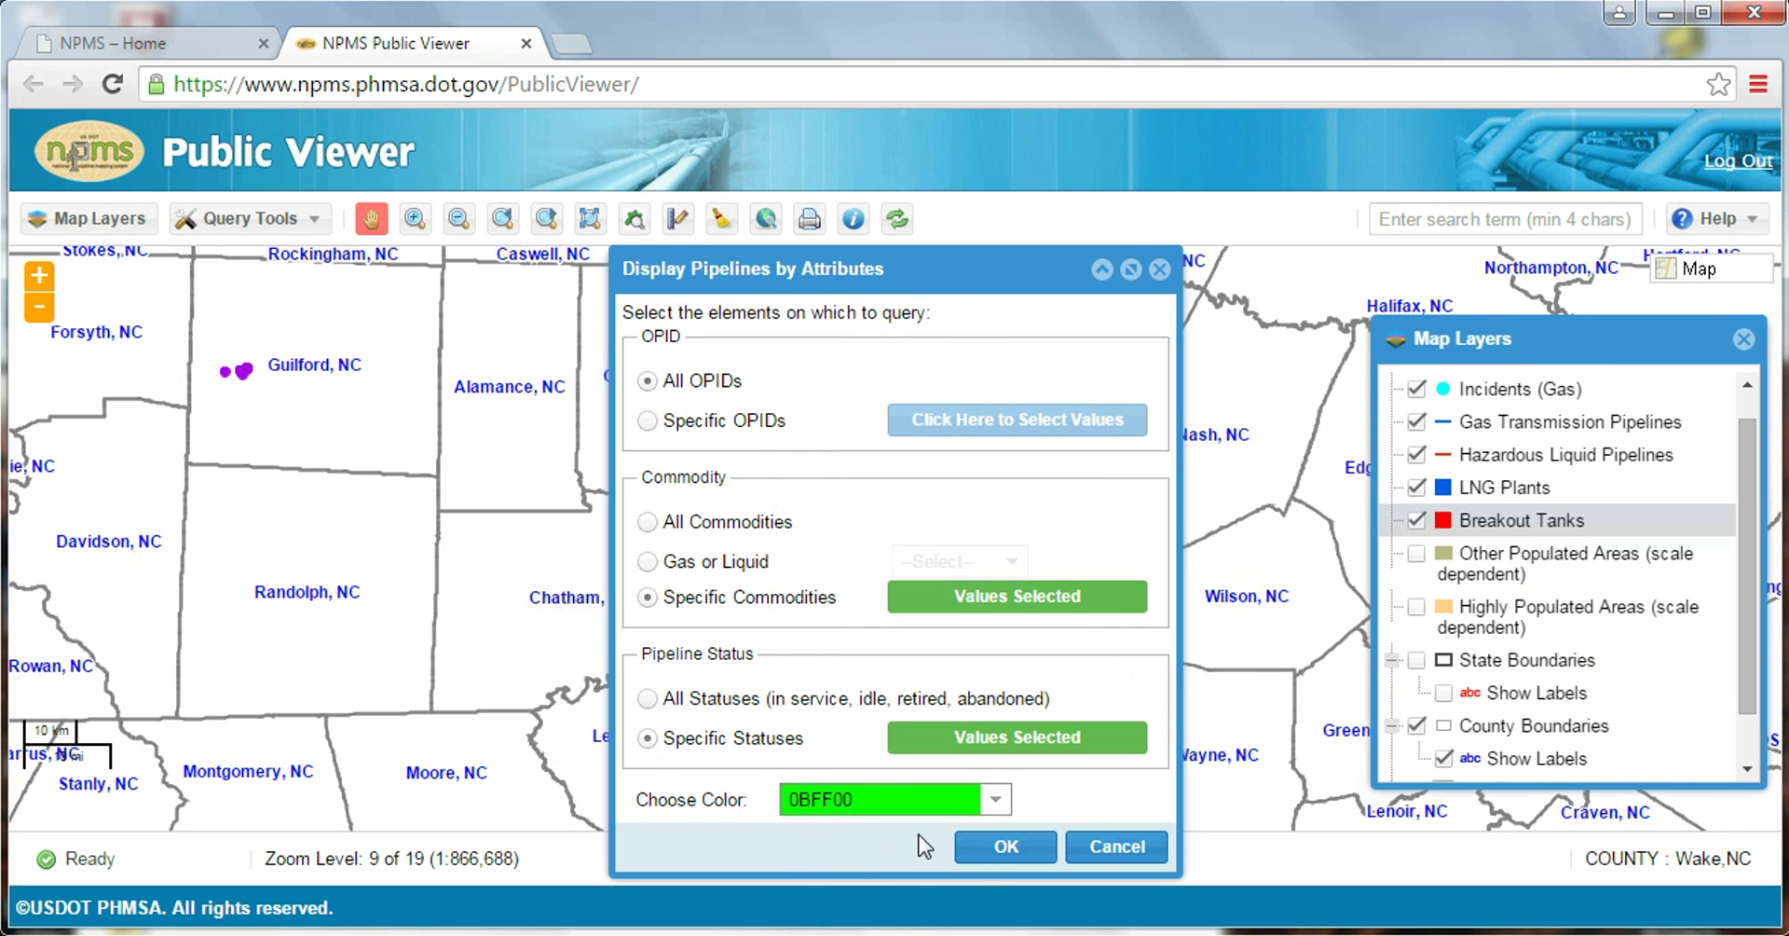
pyautogui.click(985, 848)
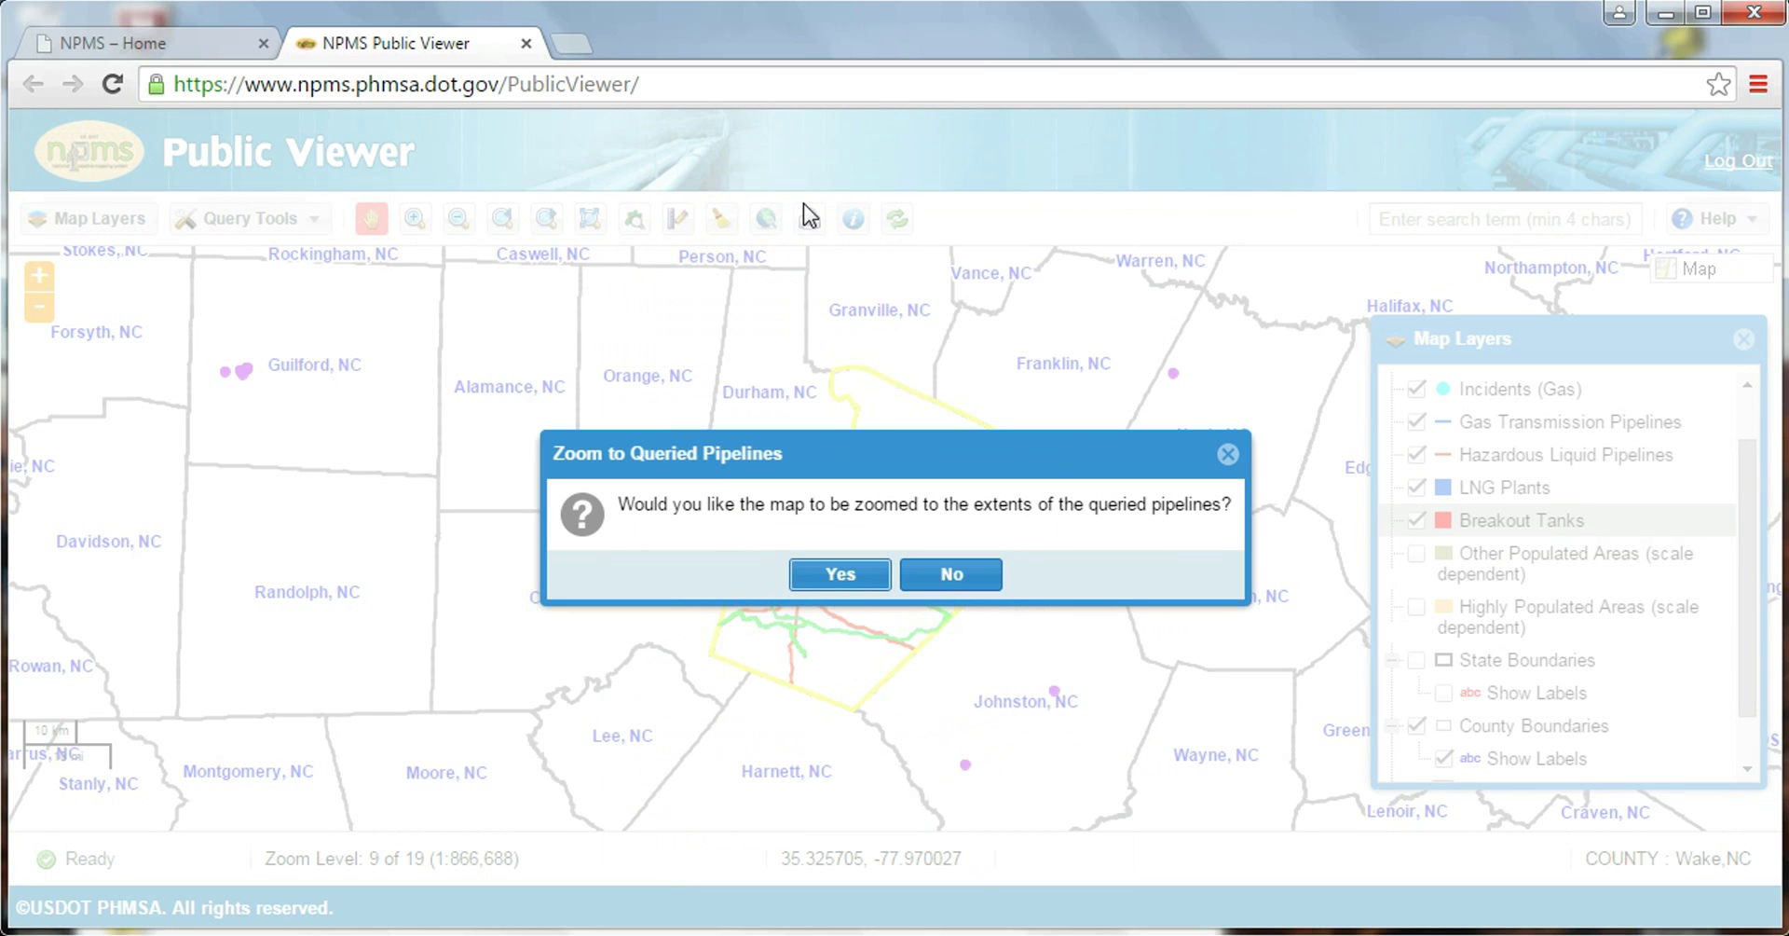
pyautogui.click(954, 574)
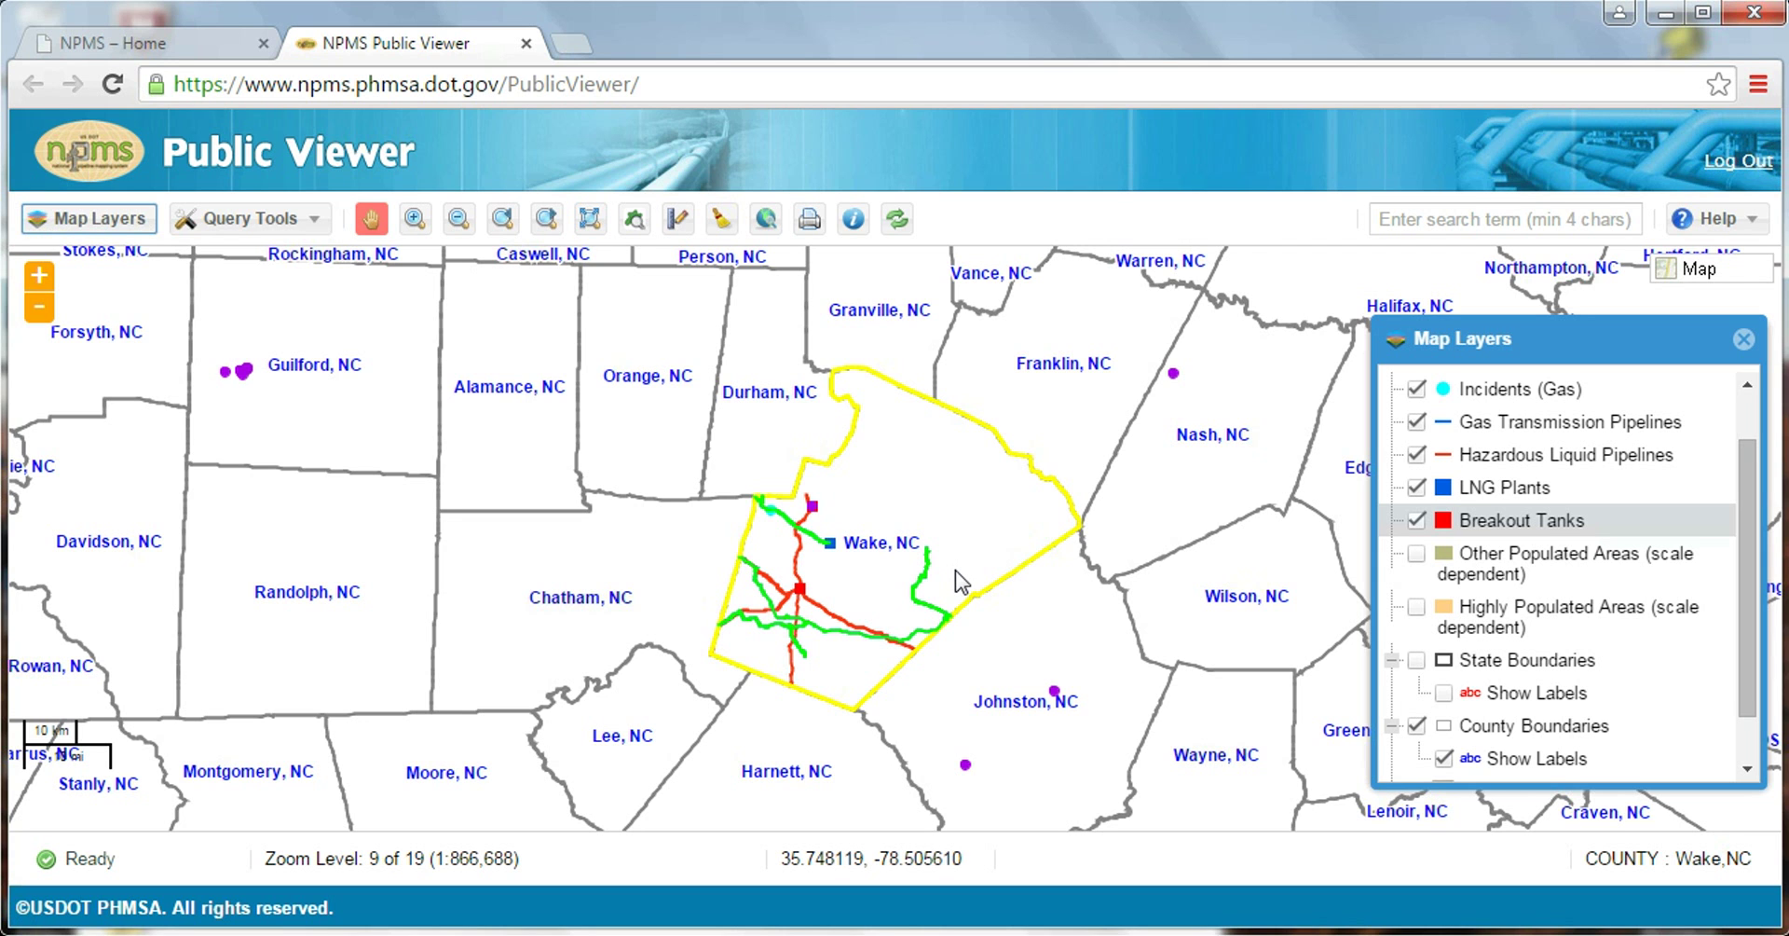
# Open the Query Tools dropdown in the toolbar.
pyautogui.click(310, 229)
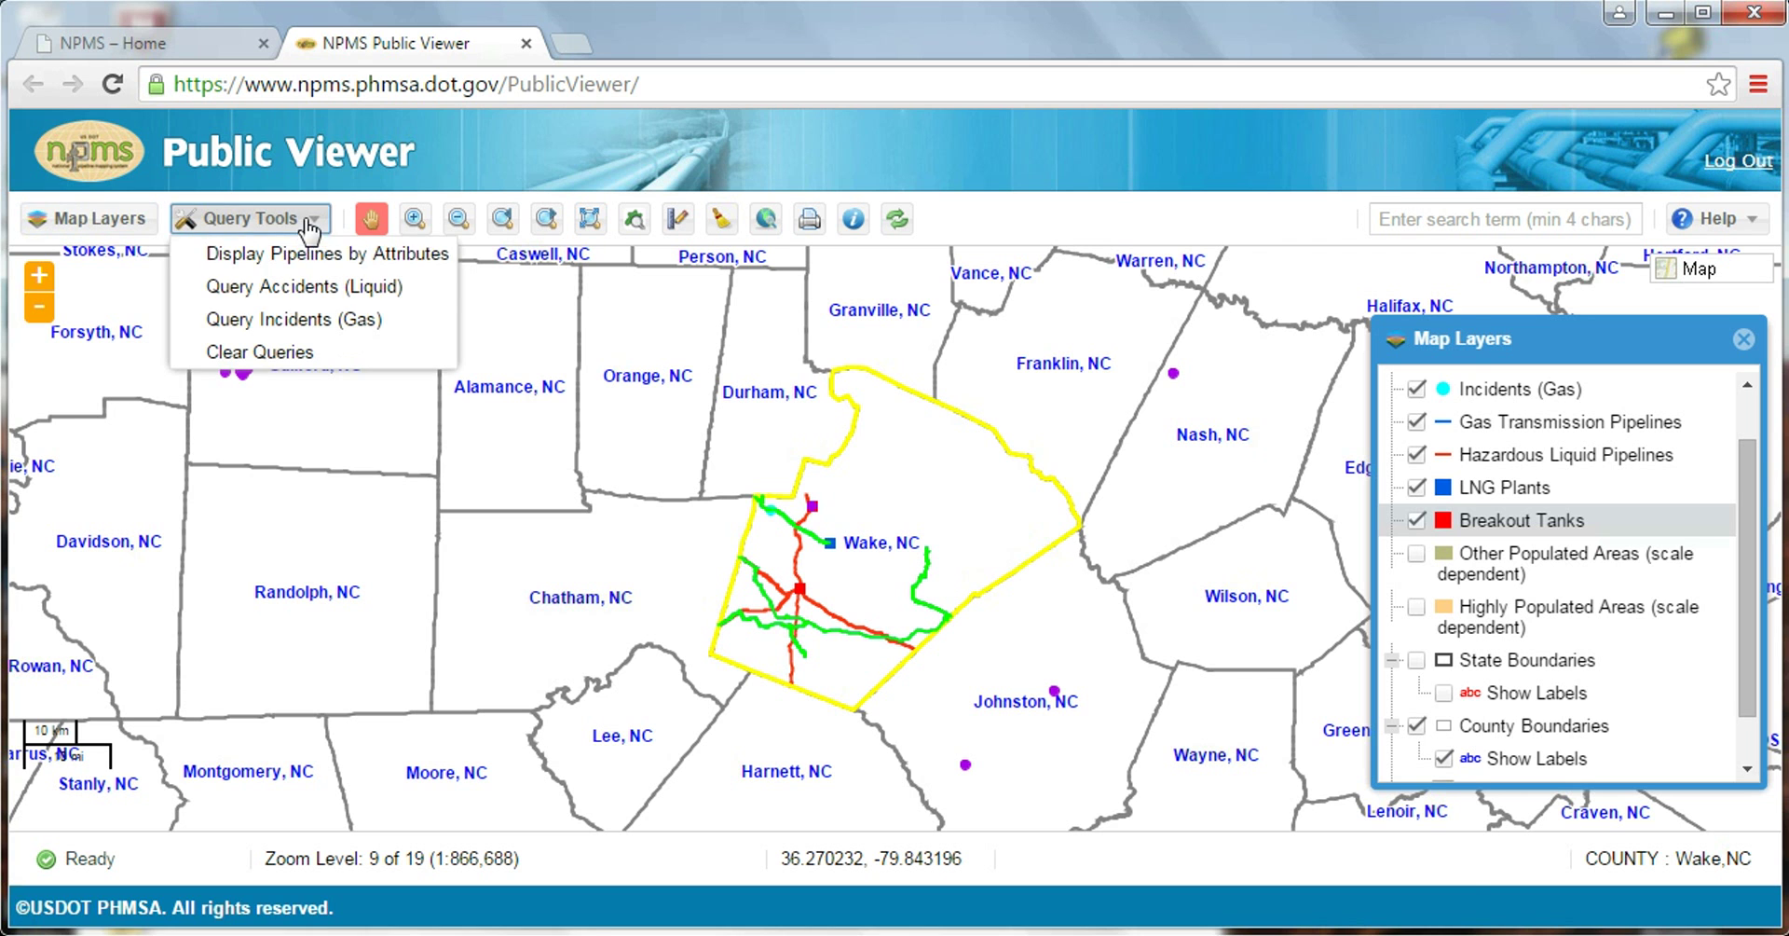
pyautogui.click(296, 297)
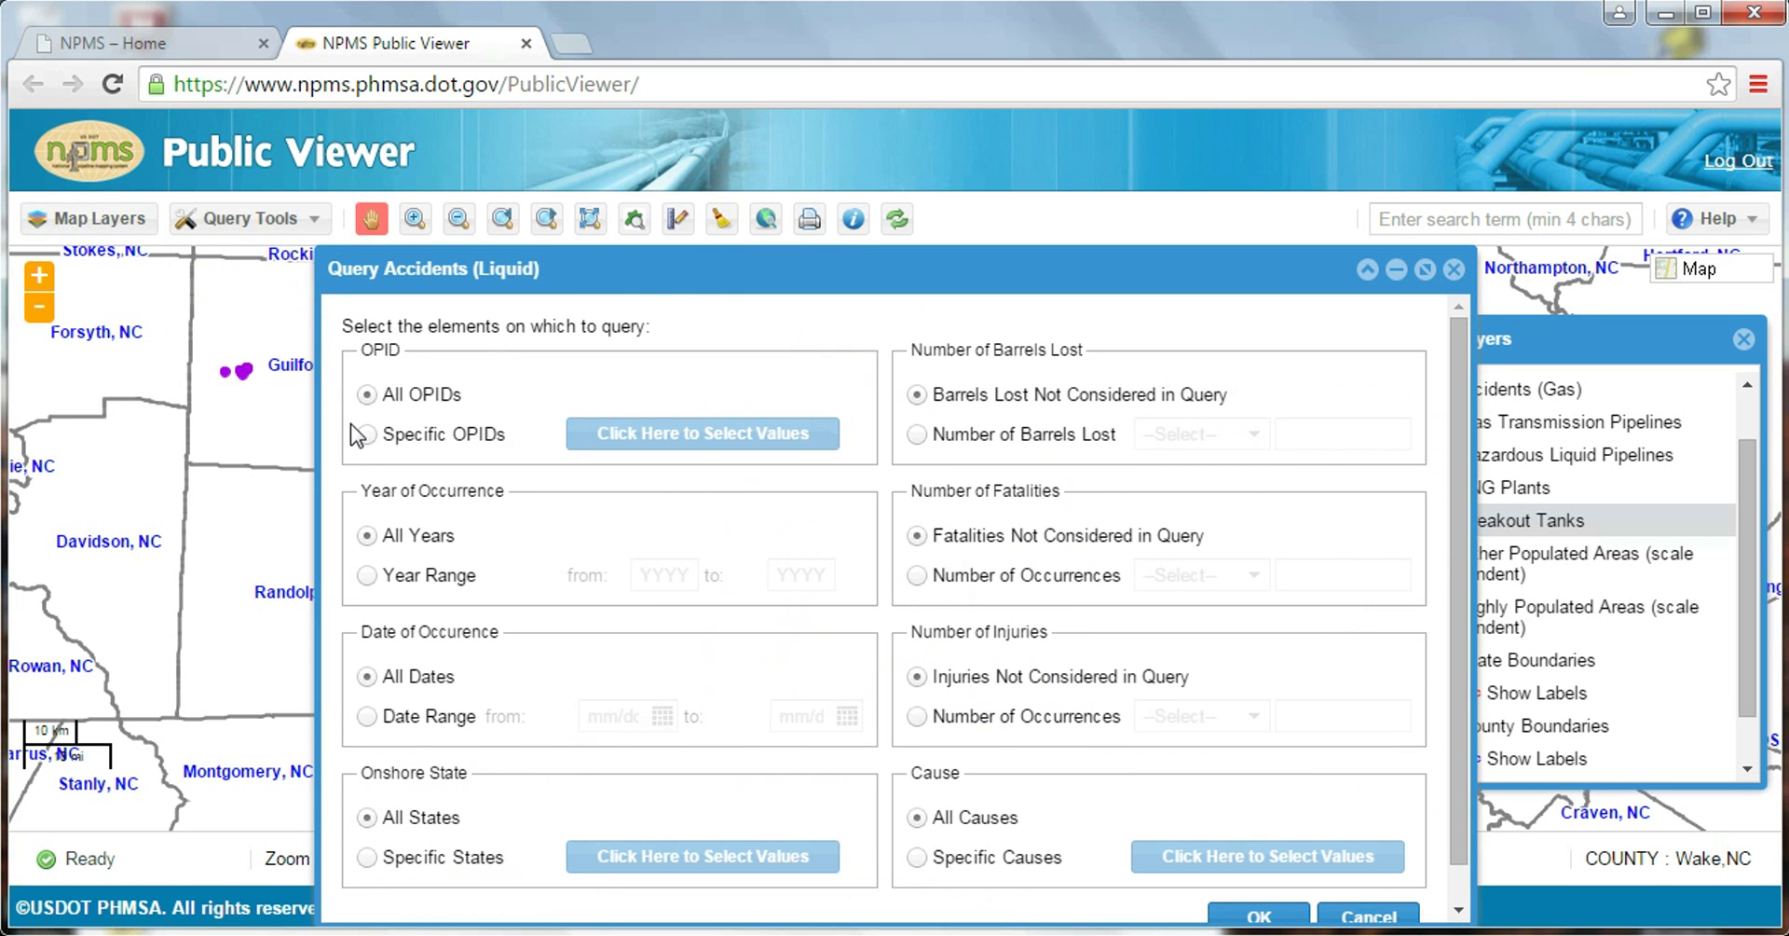
pyautogui.click(1454, 269)
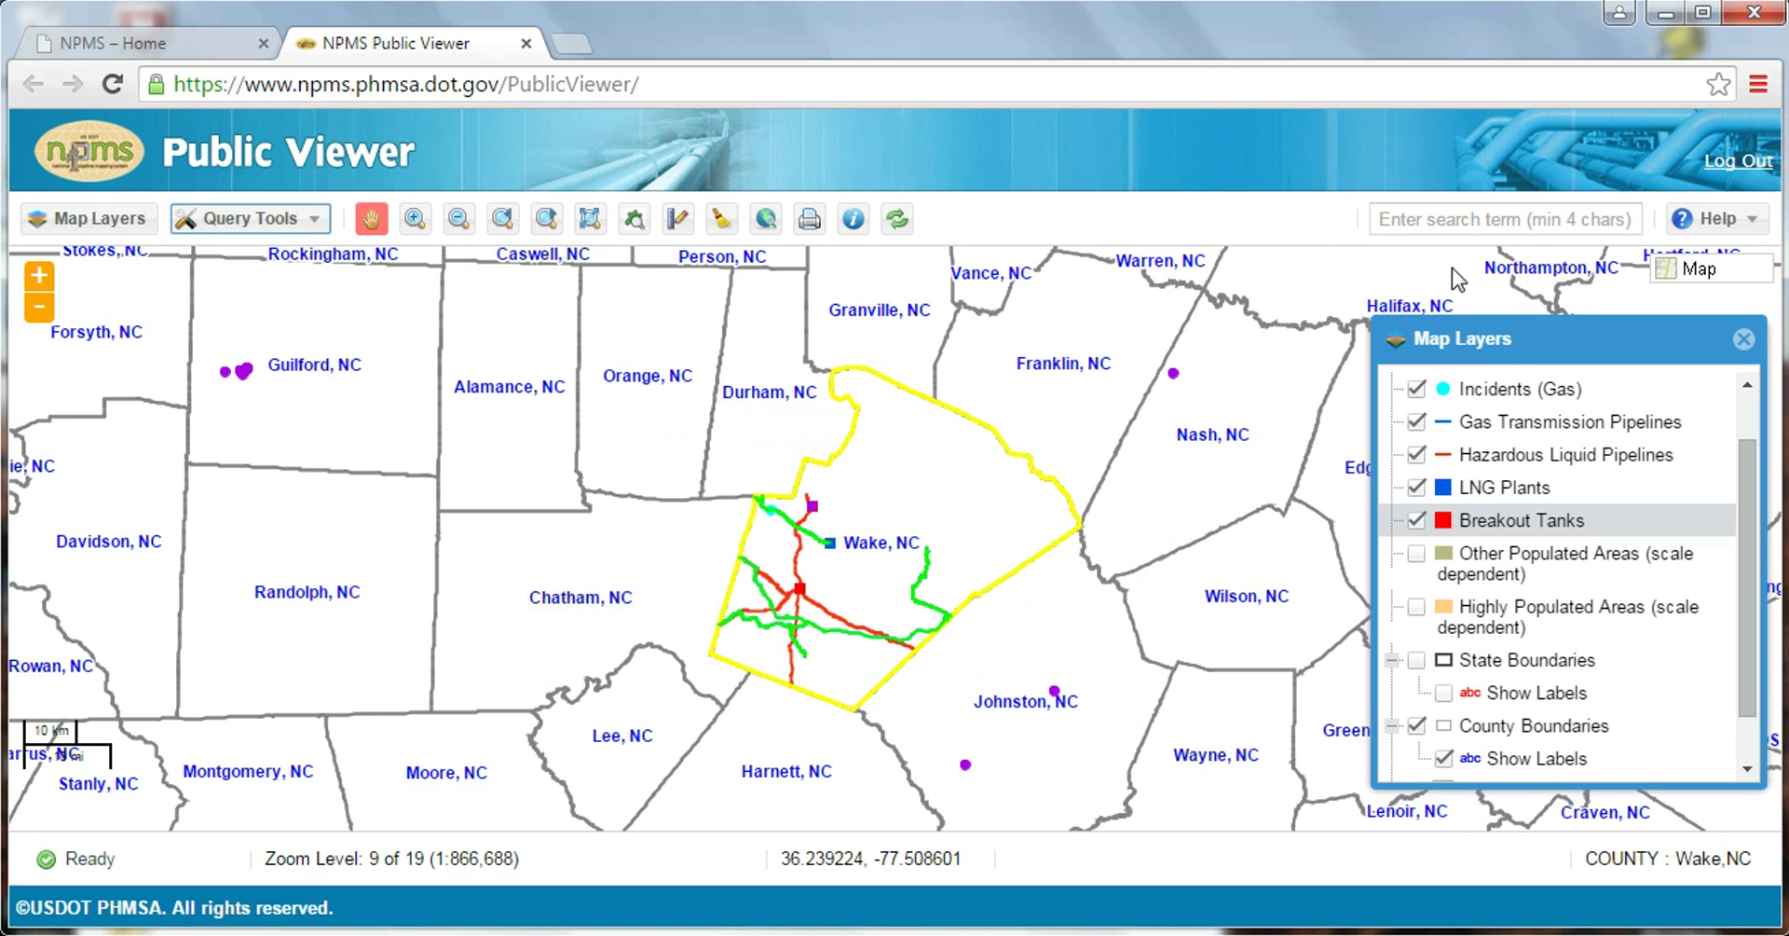
pyautogui.click(301, 232)
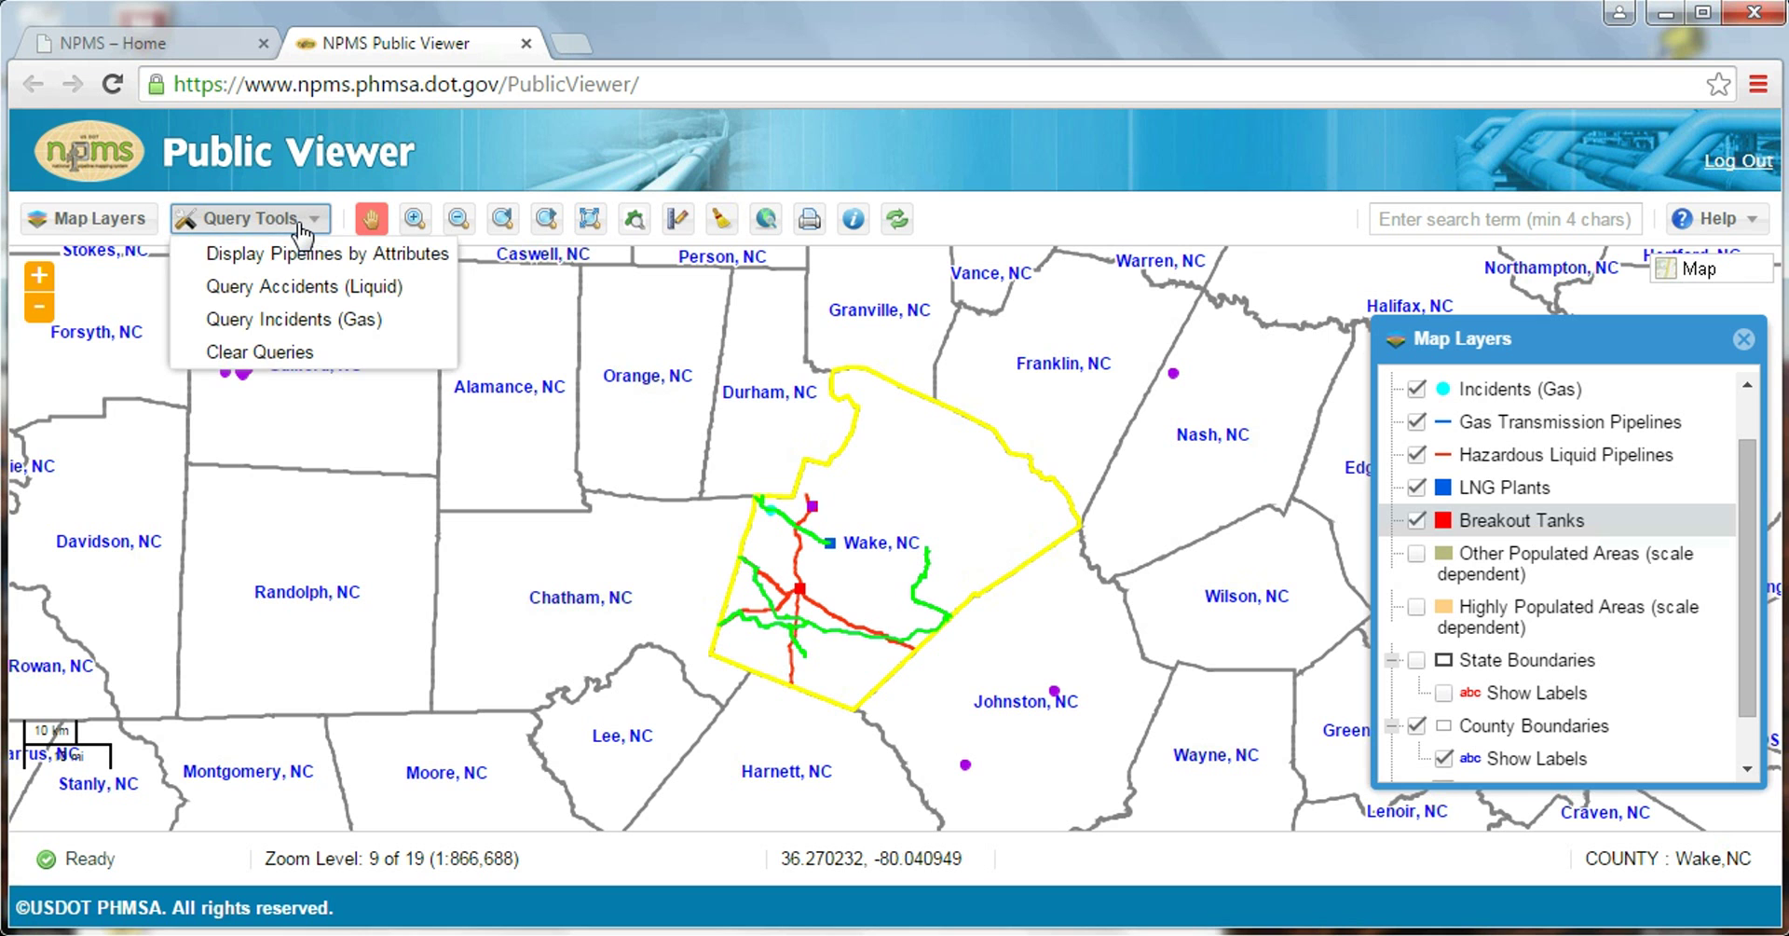
# Clear the Display Pipelines by Attributes query via Clear Queries.
pyautogui.click(266, 352)
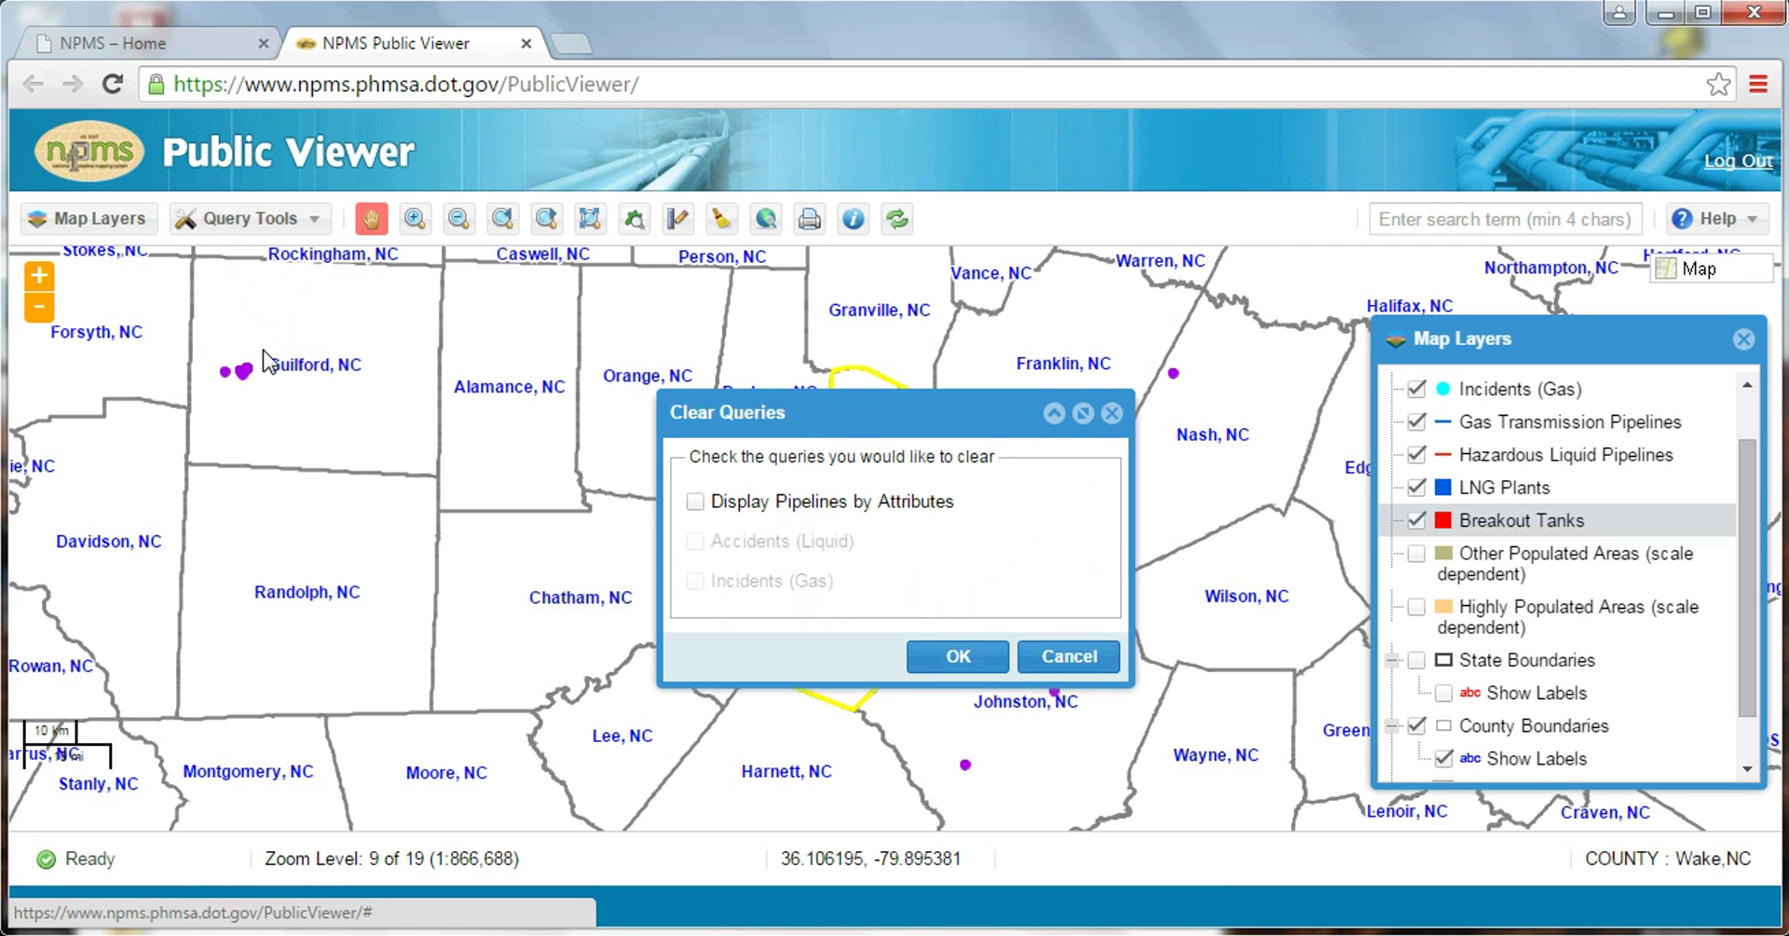
pyautogui.click(695, 501)
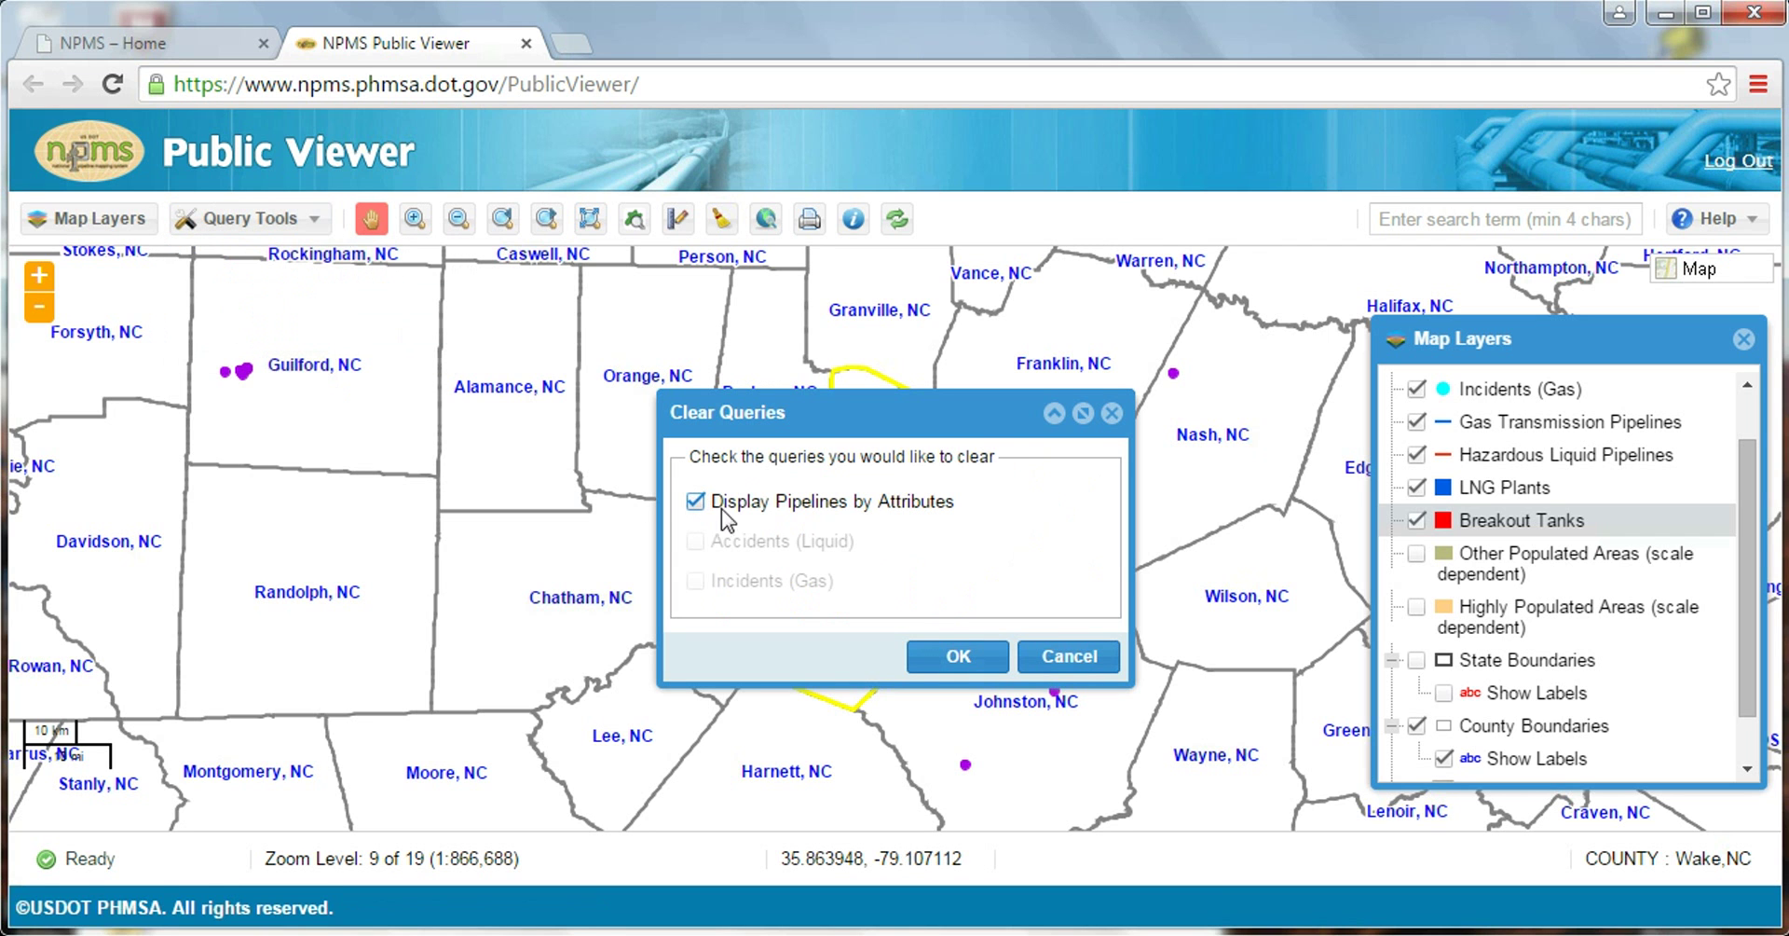
pyautogui.click(974, 655)
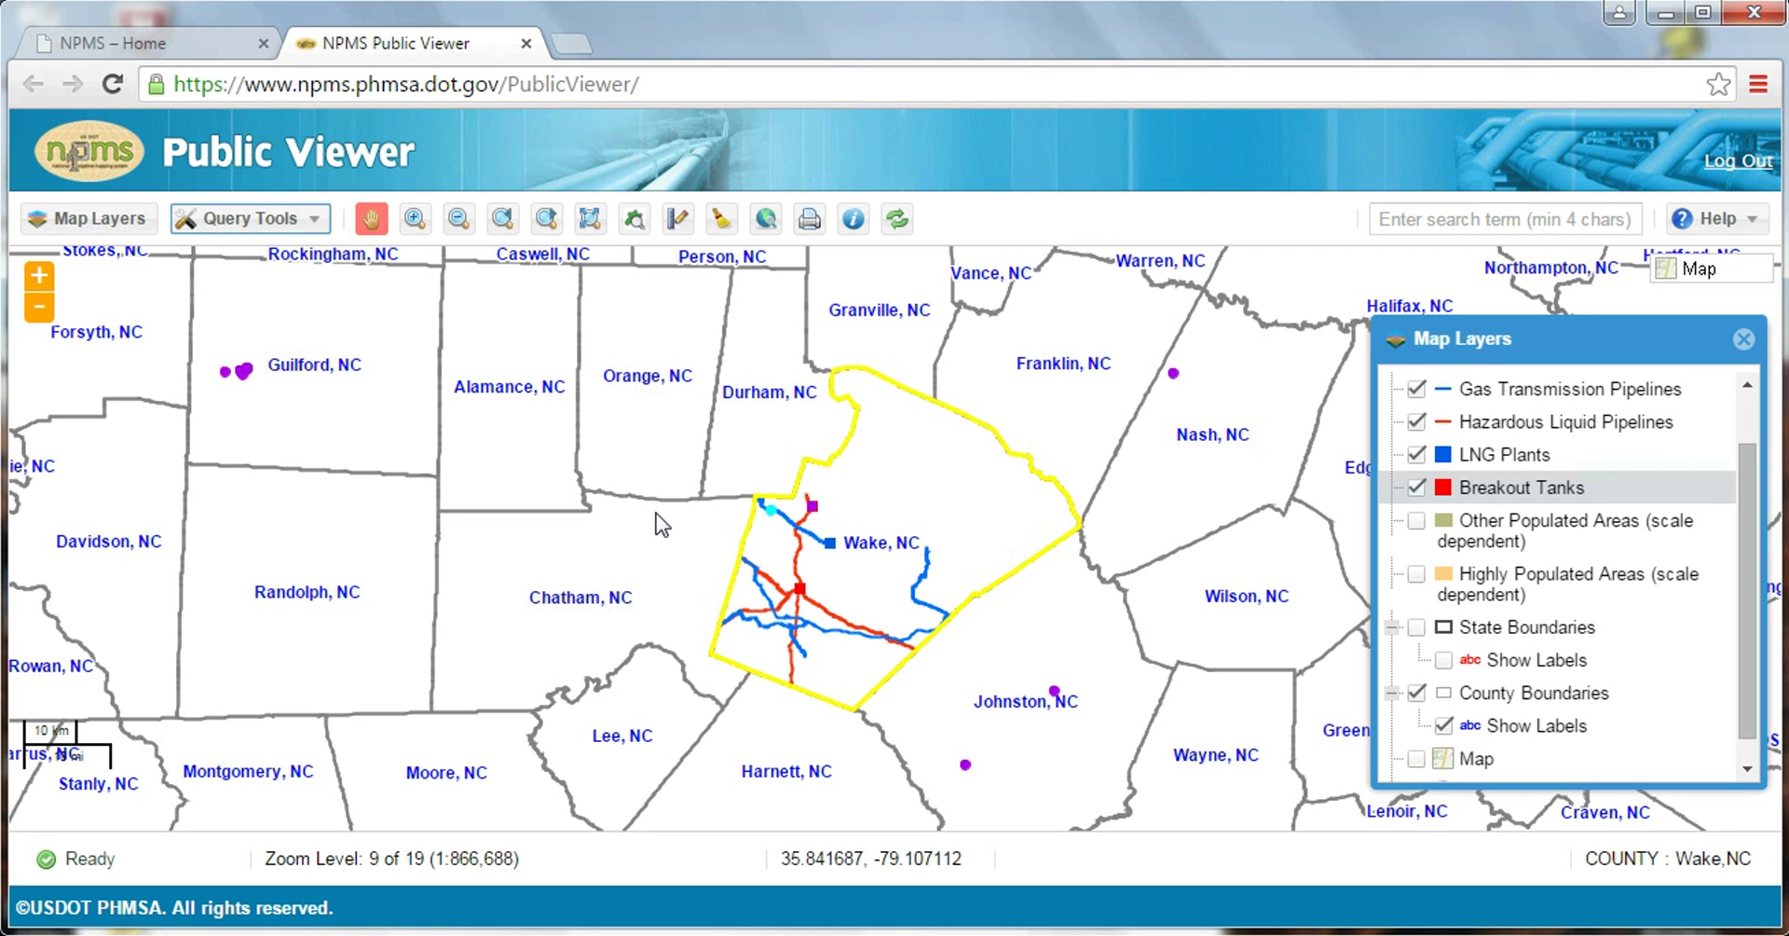